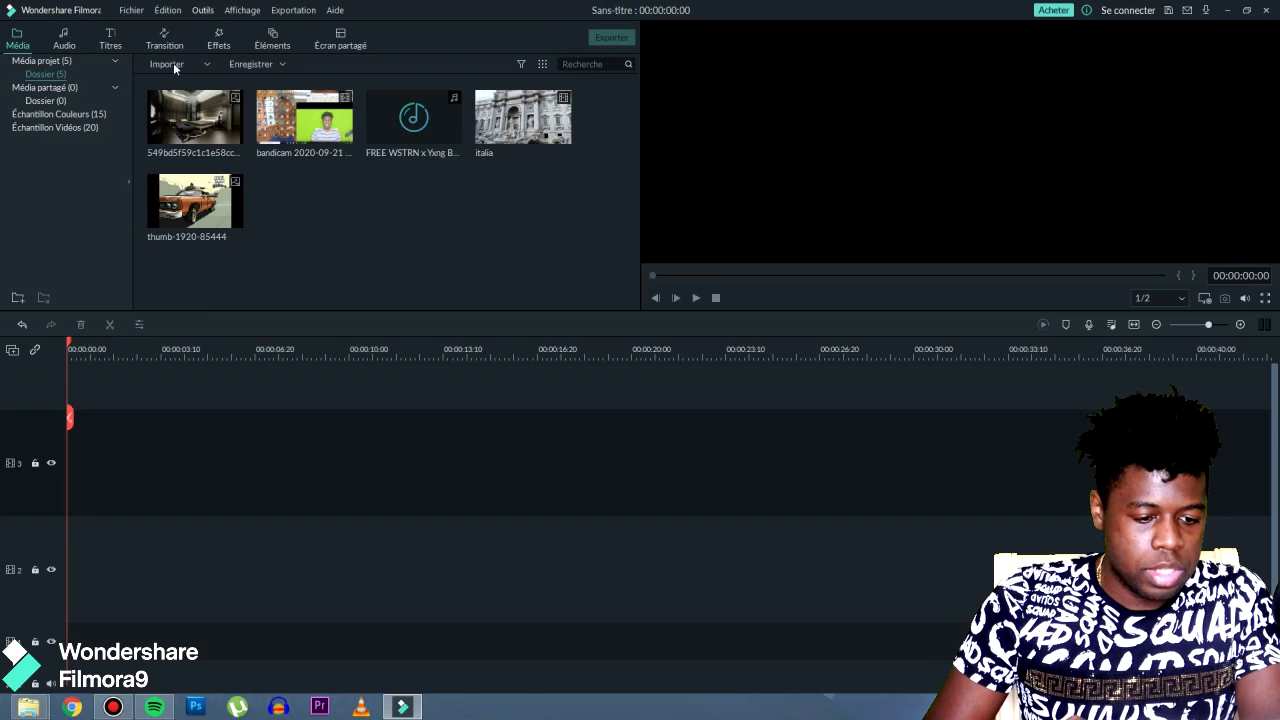
click(173, 65)
click(200, 82)
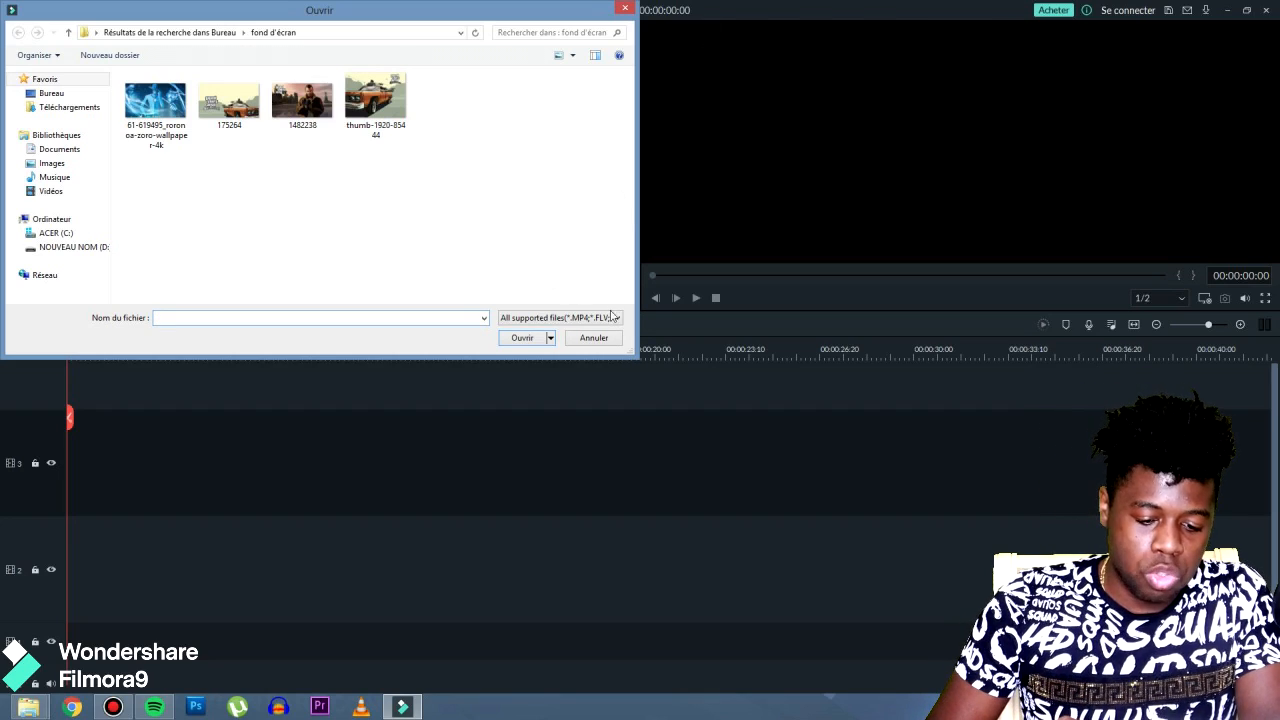
click(594, 337)
Place the bandicam video on video track 3 and move the playhead to 00:00:28:06.
drag(187, 252, 456, 164)
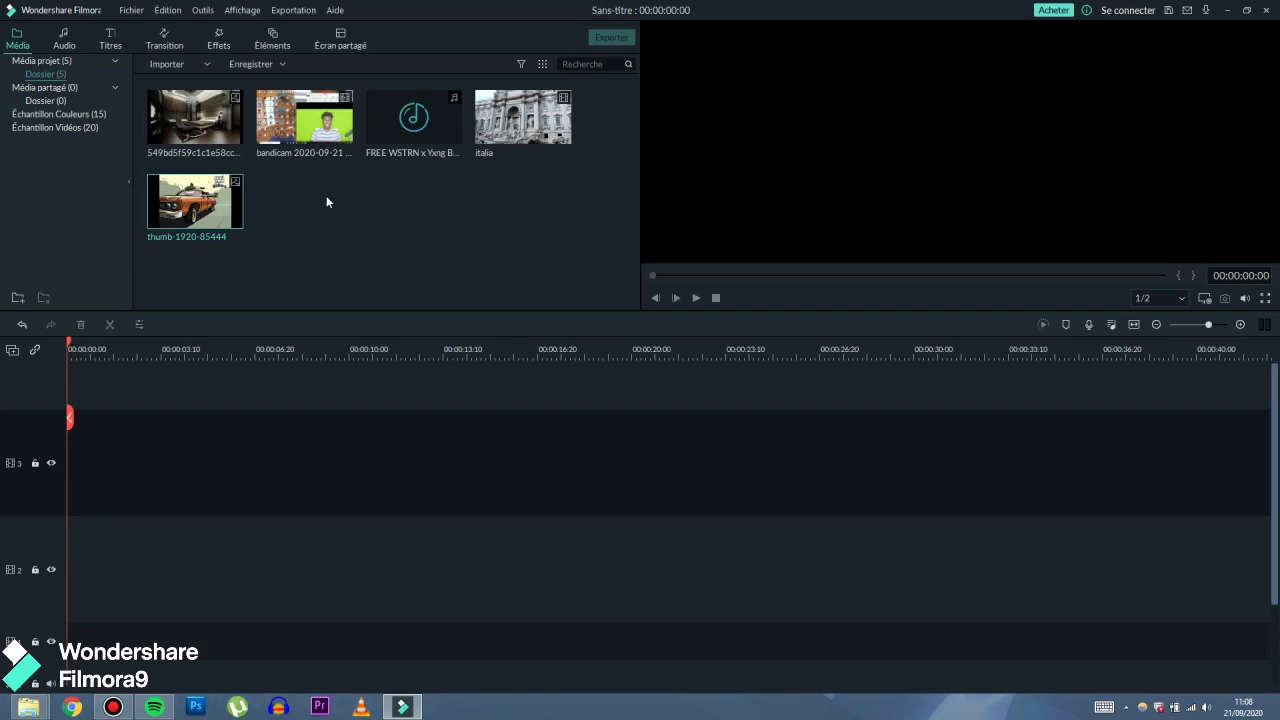
click(302, 116)
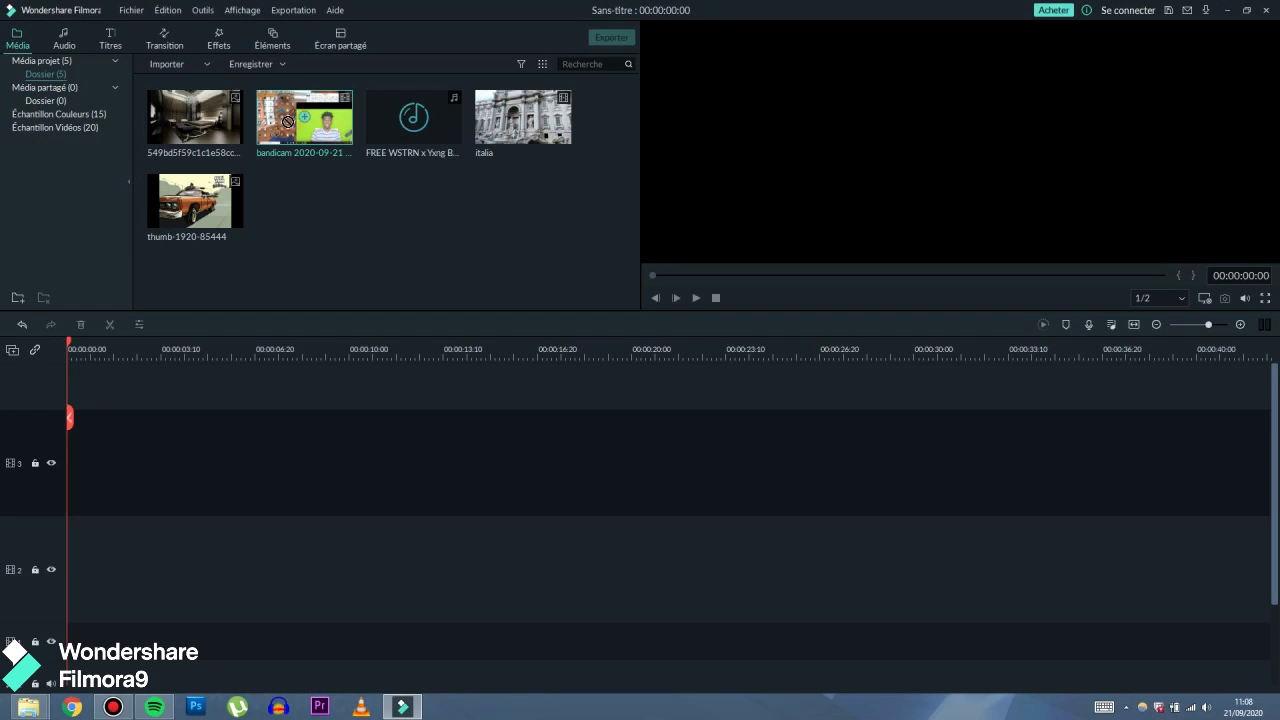
drag(295, 289, 340, 445)
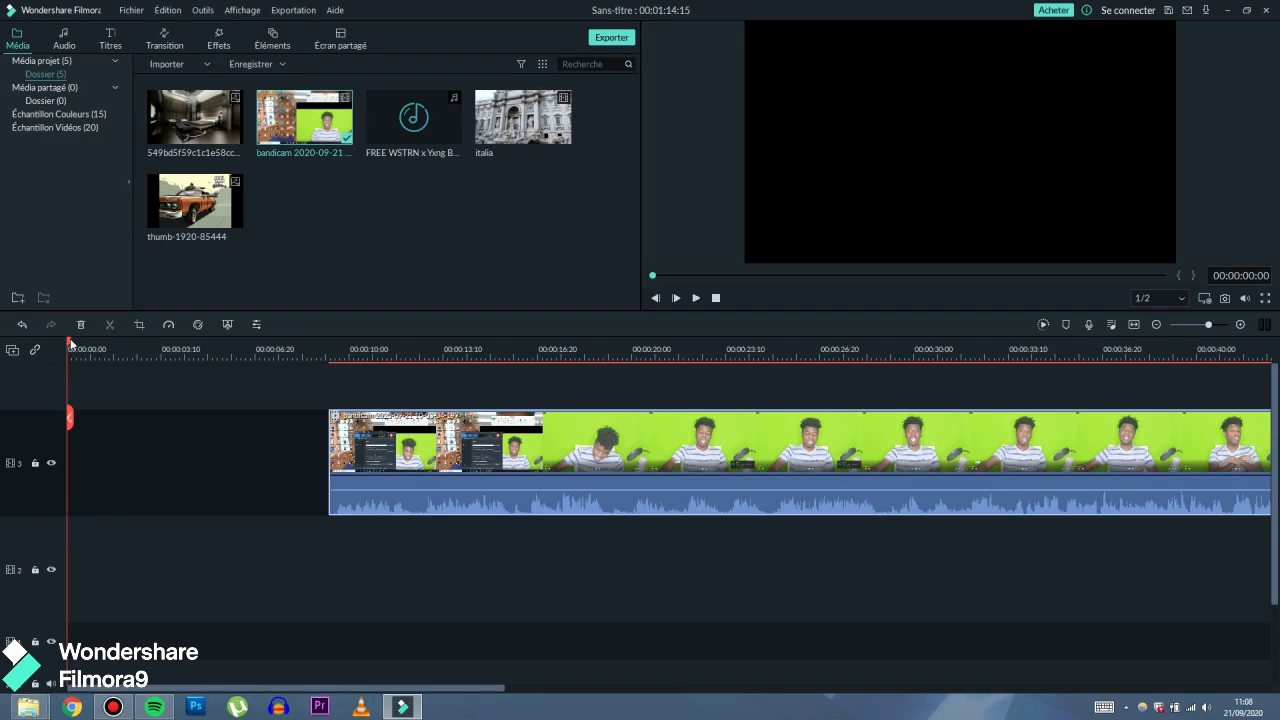
drag(70, 343, 781, 343)
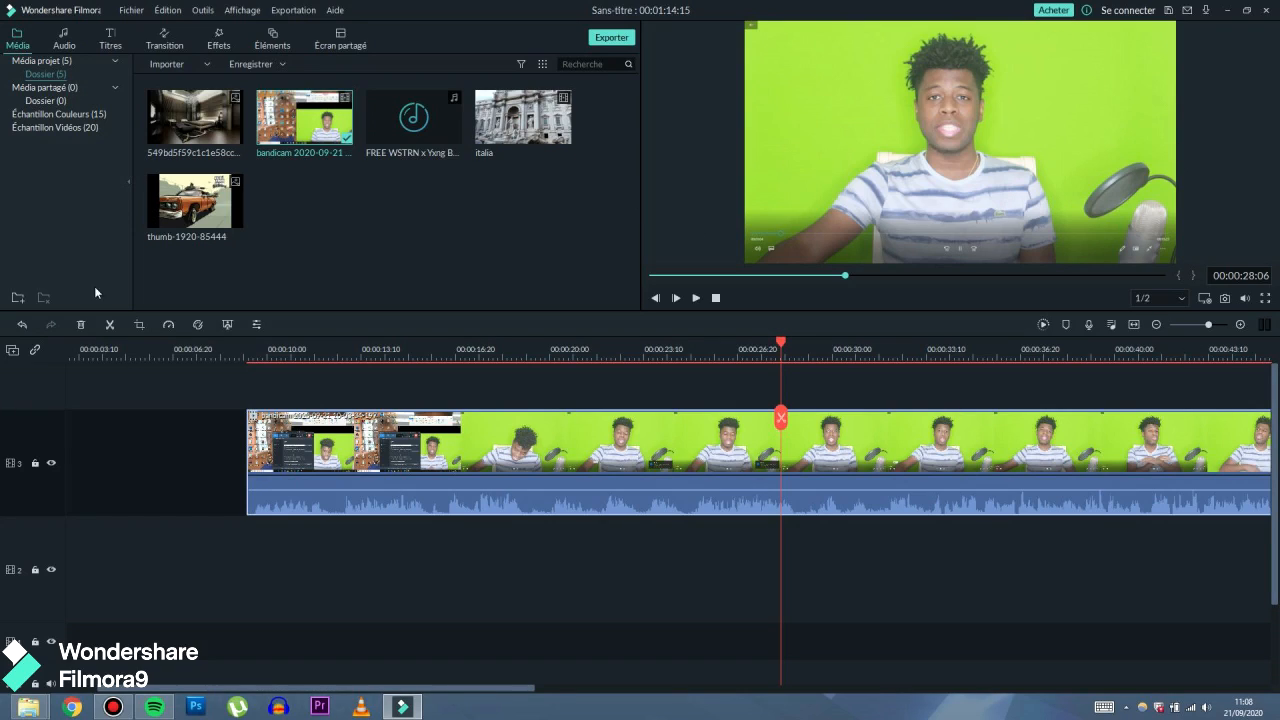
Place the thumb-1920-85444 image ahead of the bandicam clip on video track 3 and preview it at 00:00:07:05.
drag(190, 200, 163, 620)
drag(782, 345, 209, 357)
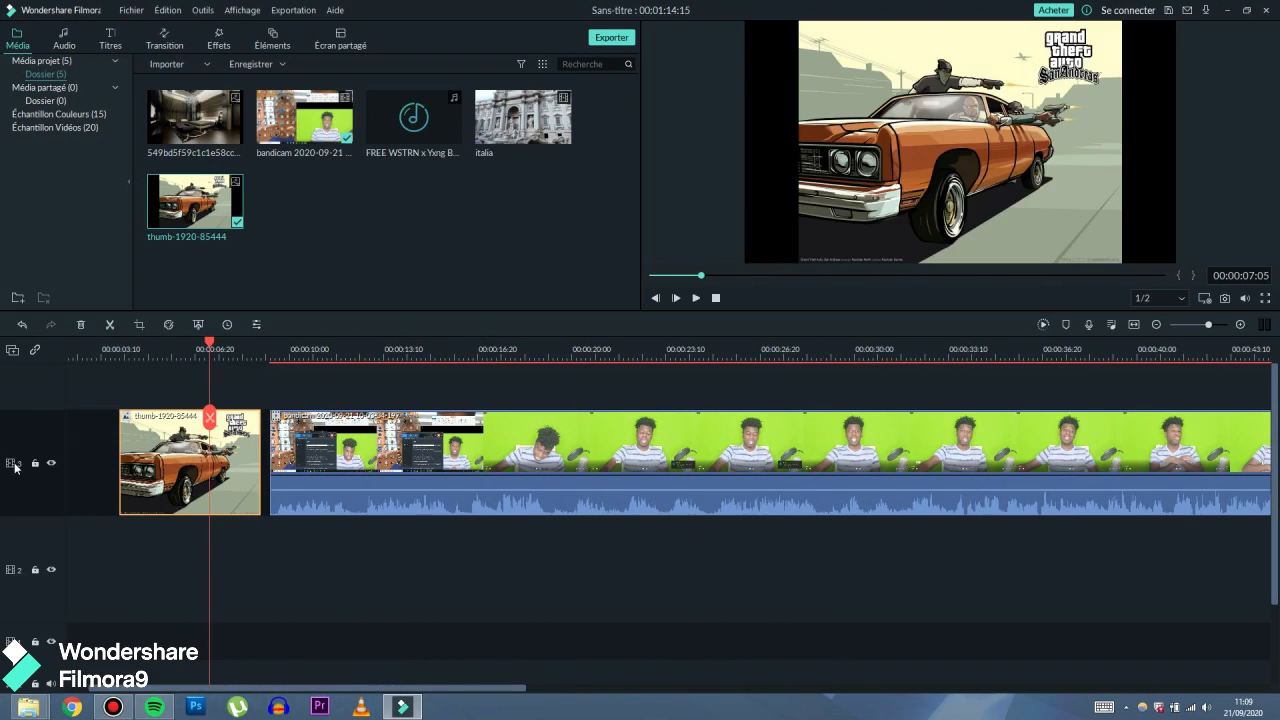
drag(134, 379, 790, 356)
drag(300, 371, 764, 406)
drag(177, 406, 940, 400)
Bring the image and the bandicam clip onto video track 1, with the bandicam clip starting at about 34 seconds.
scroll(343, 557, down, 3)
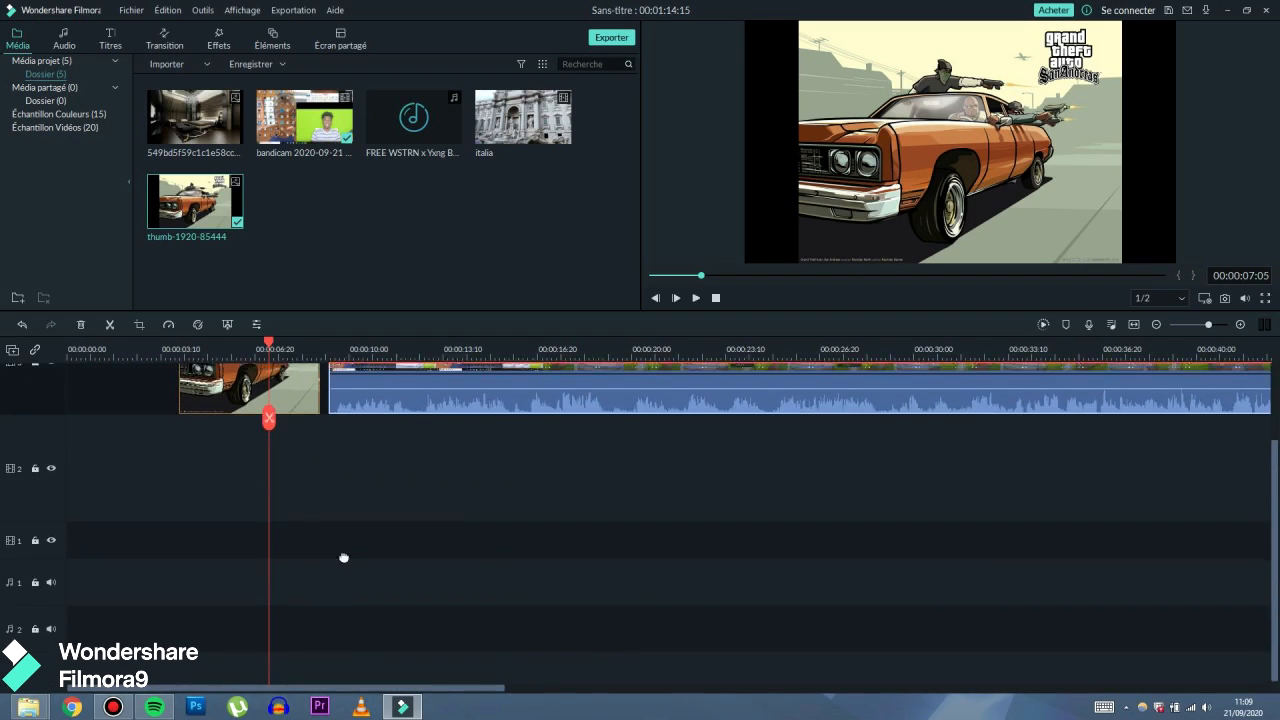
drag(392, 554, 400, 657)
key(ctrl+z)
drag(490, 453, 1155, 432)
Add the FREE WSTRN instrumental to audio track 1 at about 00:00:11:22 and play it from 00:00:14:26.
drag(392, 110, 397, 486)
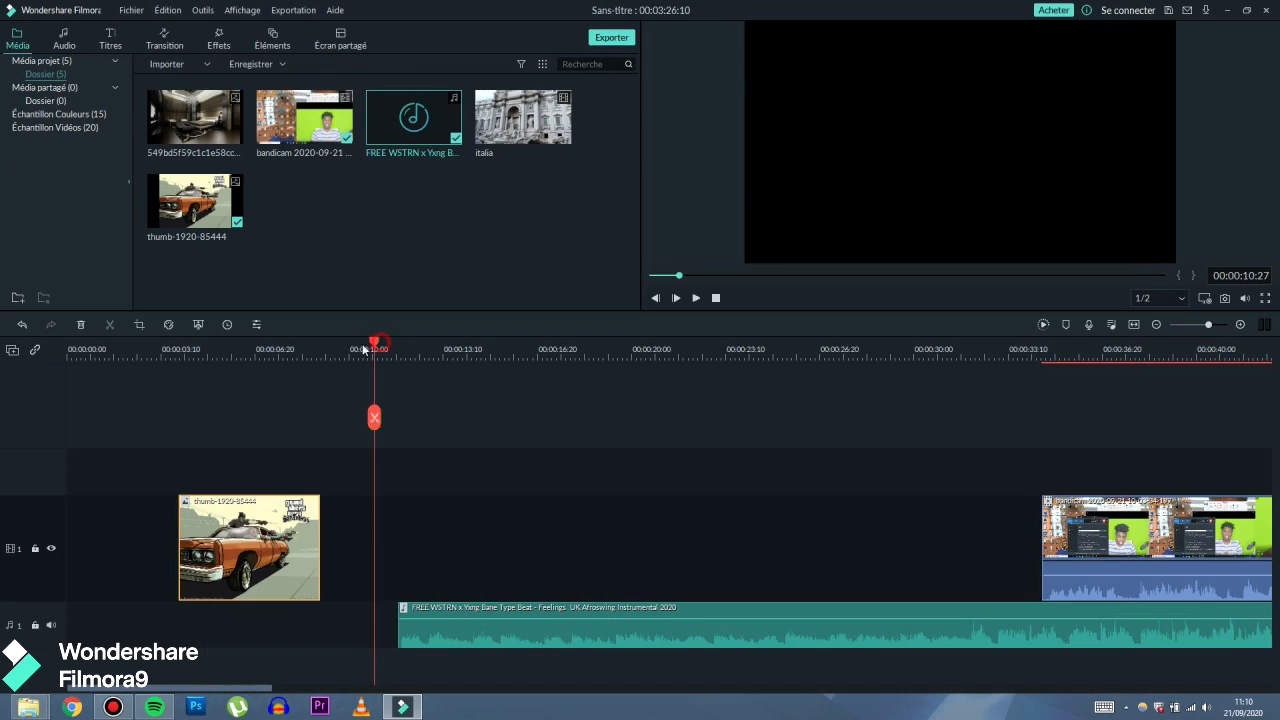
drag(361, 348, 486, 348)
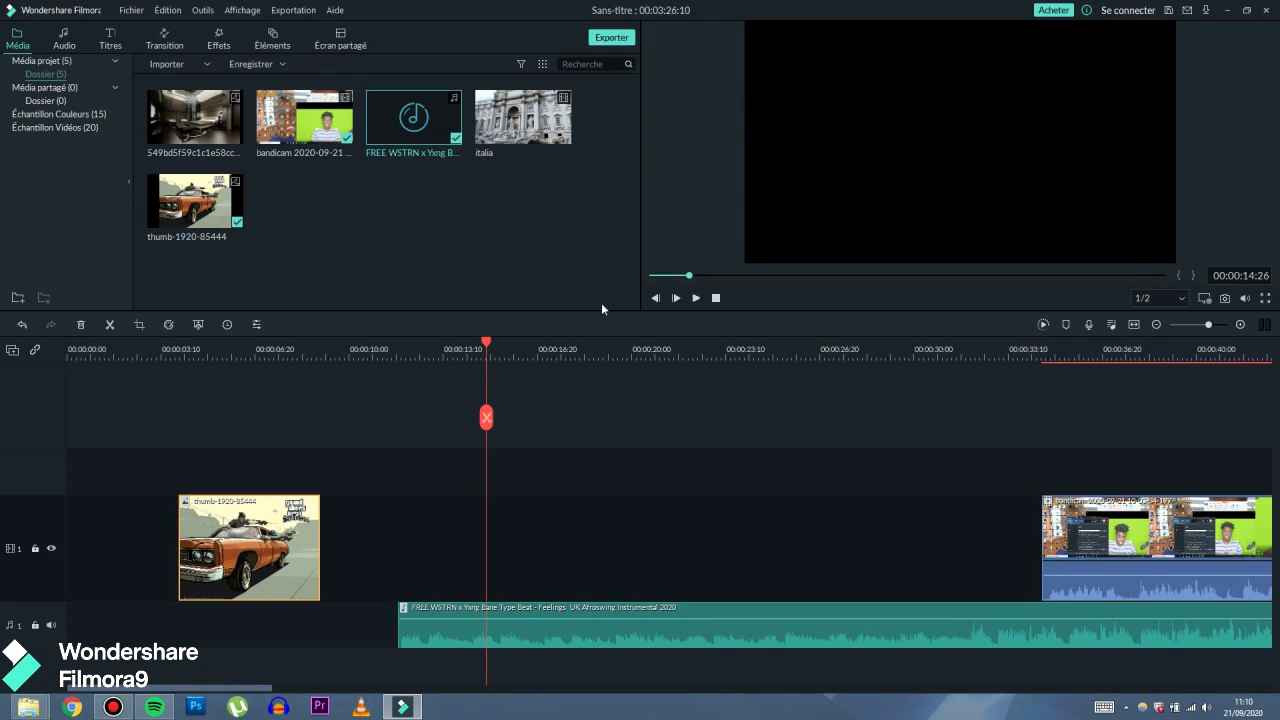
click(697, 298)
click(697, 298)
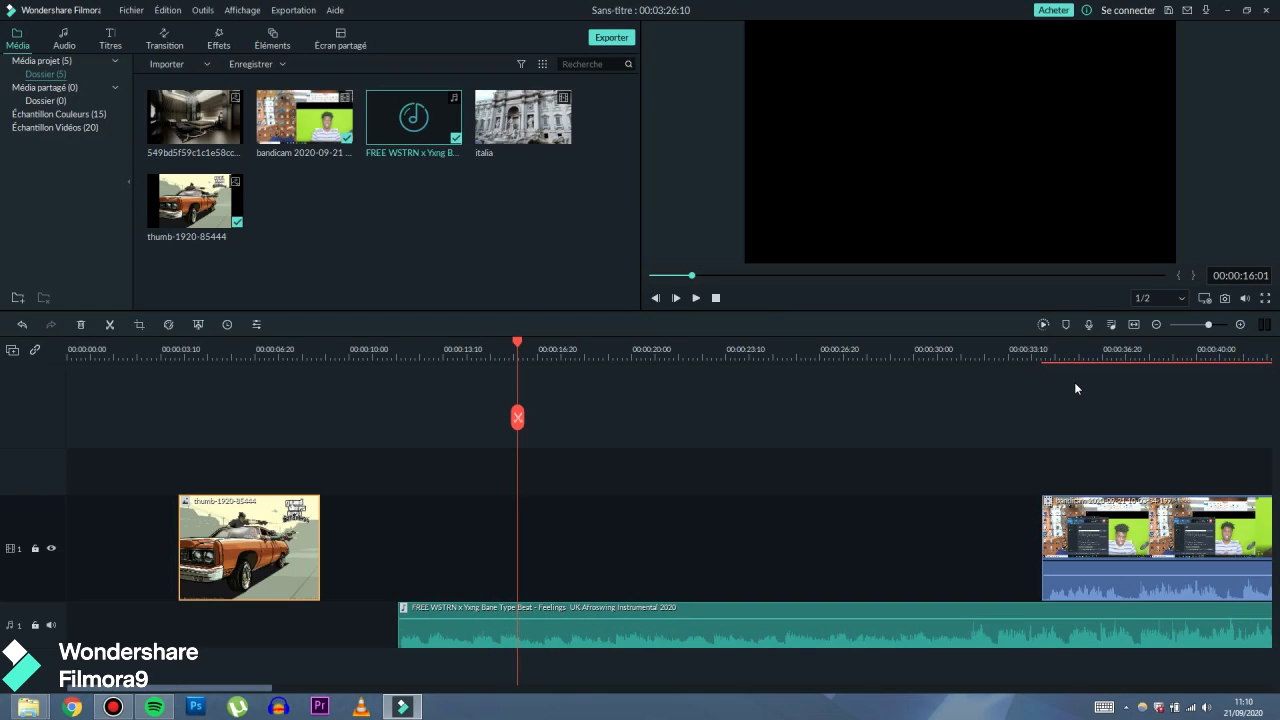
key(space)
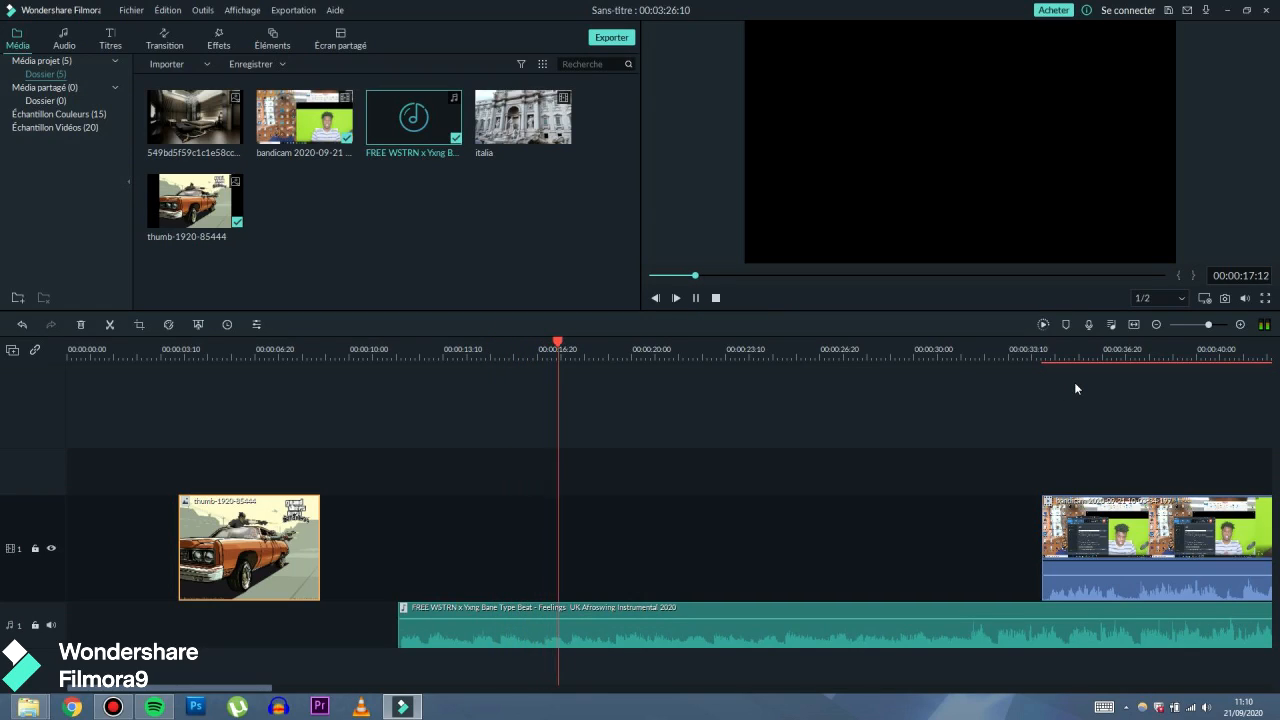
key(space)
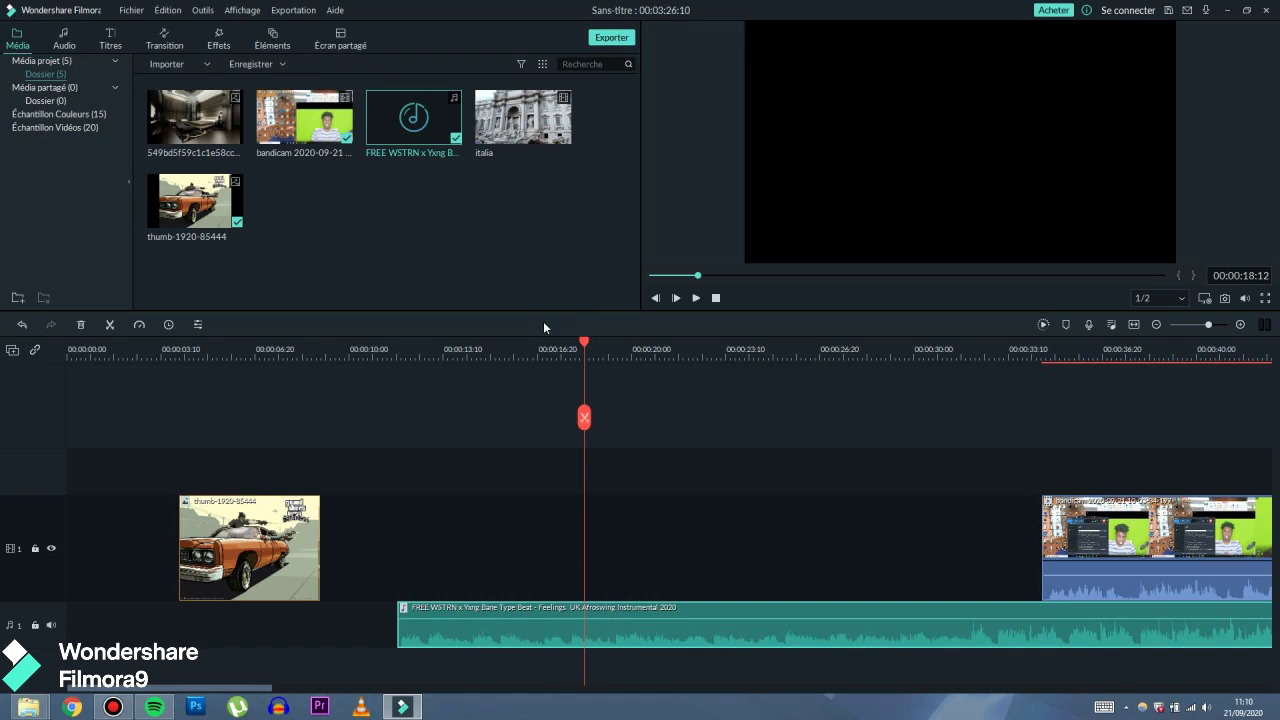
Split the music clip at 00:00:14:08 and delete its detached opening segment.
drag(585, 345, 469, 345)
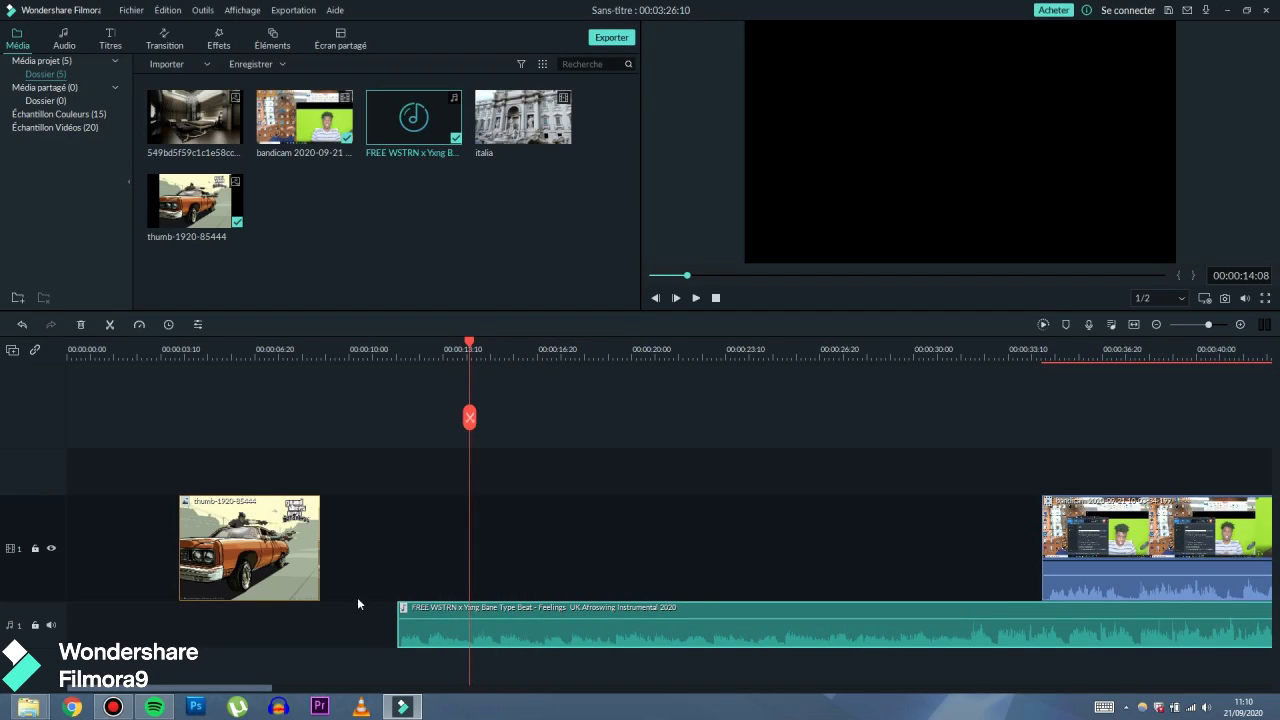
click(469, 418)
drag(505, 637, 688, 596)
drag(445, 628, 440, 630)
click(431, 634)
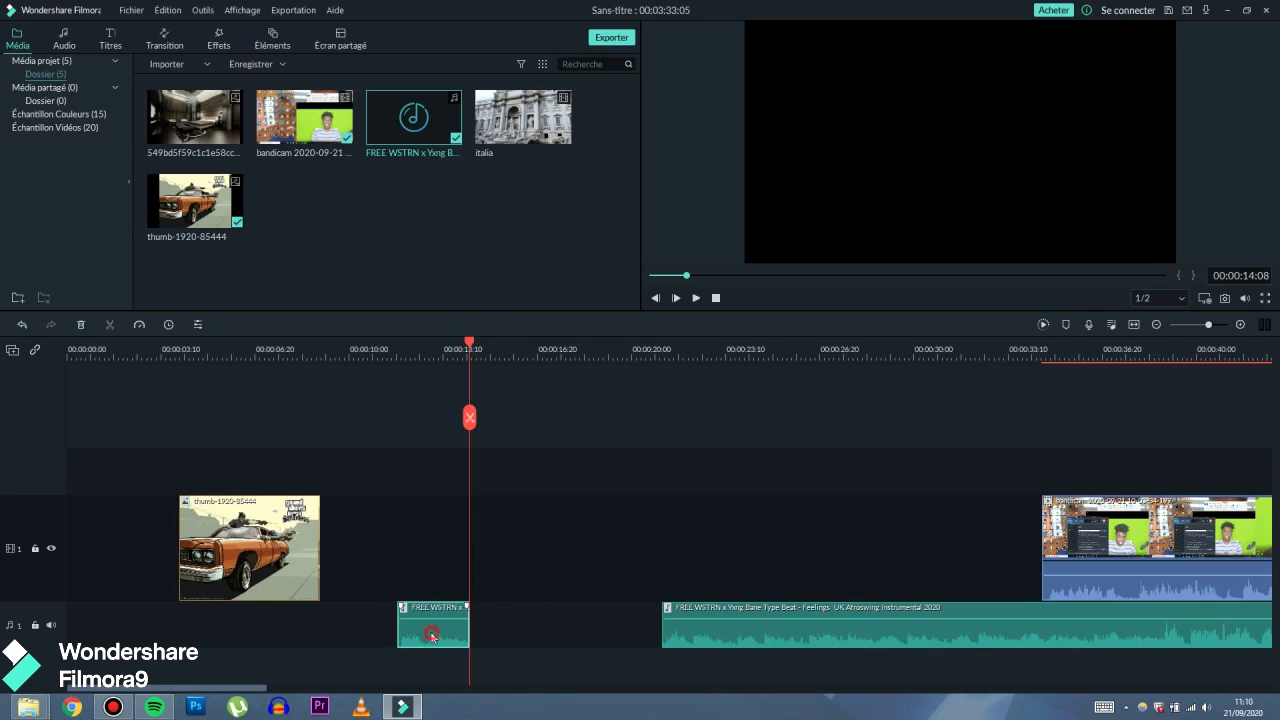
right_click(437, 634)
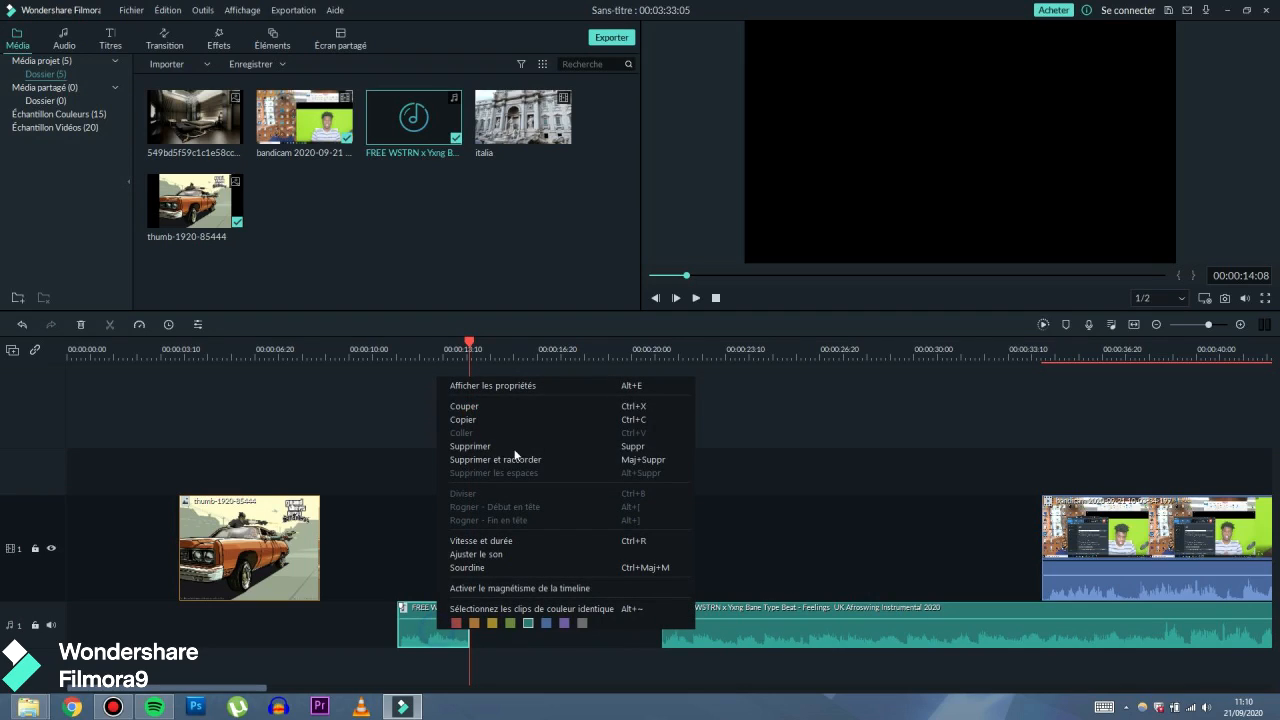
click(510, 447)
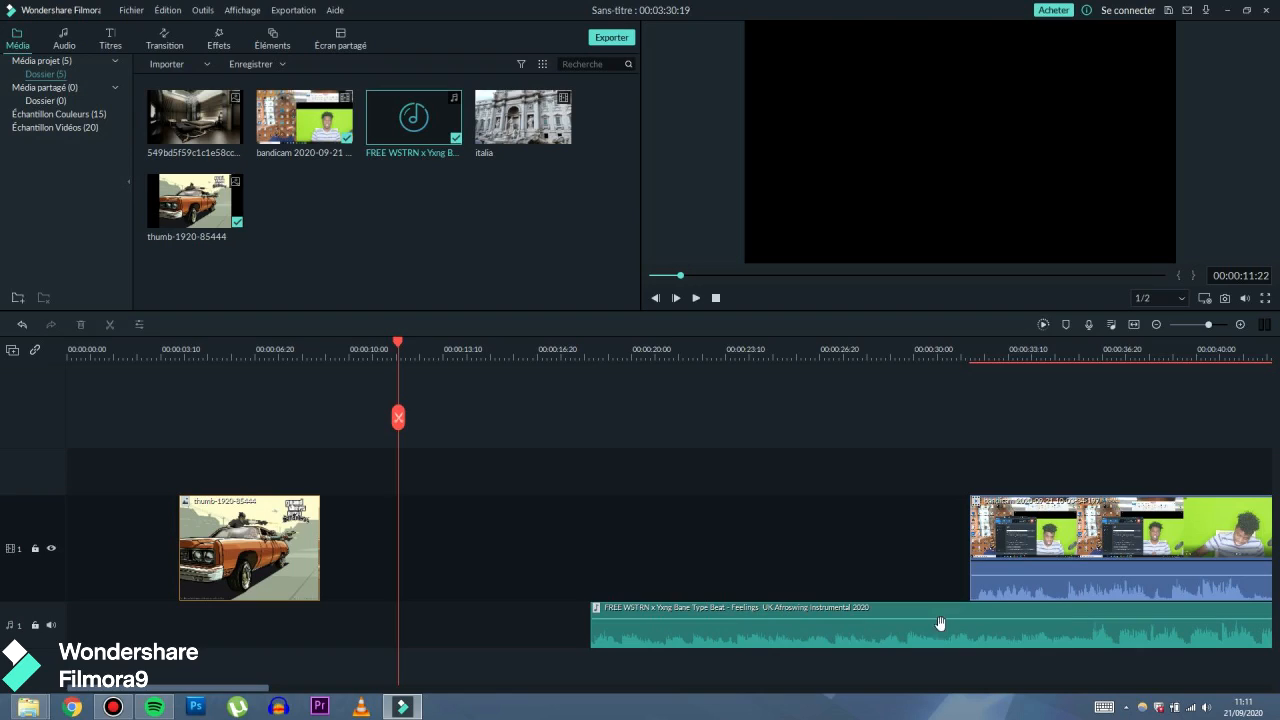
Shift the music clip on audio track 1 and place the italia video on video track 1 directly before the bandicam clip.
drag(940, 623, 747, 623)
key(space)
drag(516, 647, 1113, 607)
drag(502, 117, 371, 560)
Play the italia clip from 00:00:14:24, then bring the playhead back to 00:00:18:09.
drag(468, 383, 488, 364)
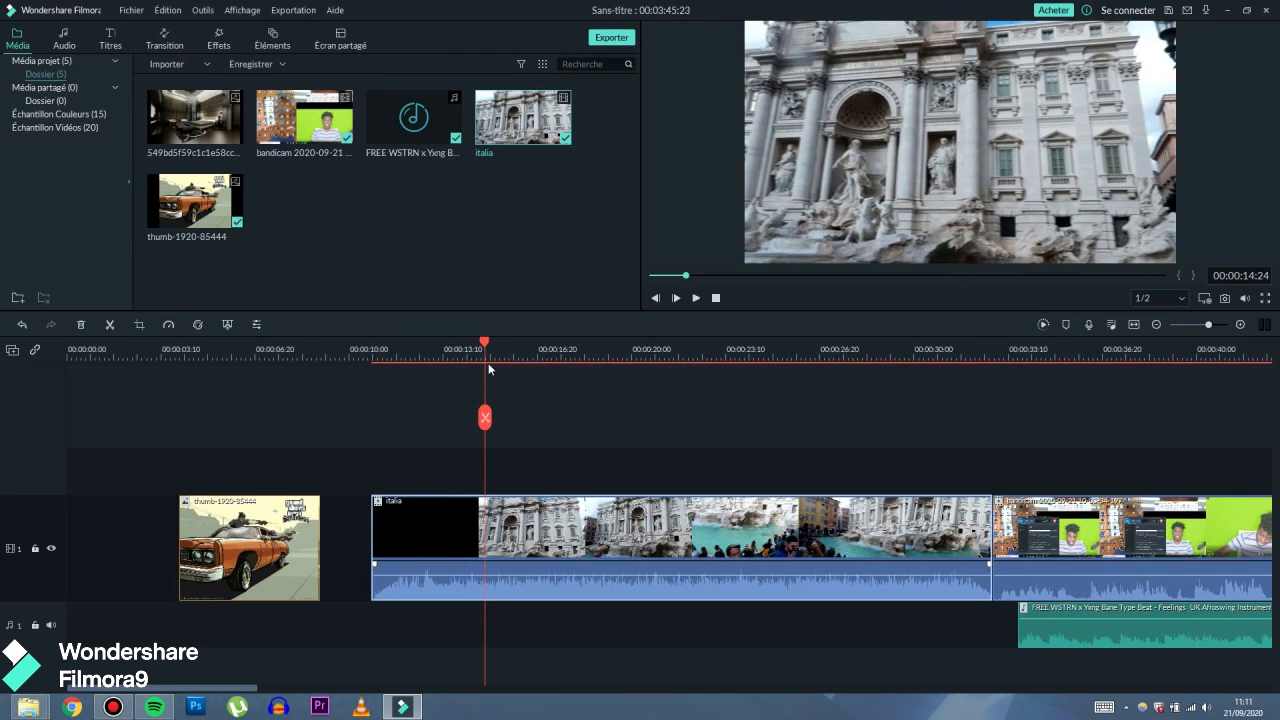
key(space)
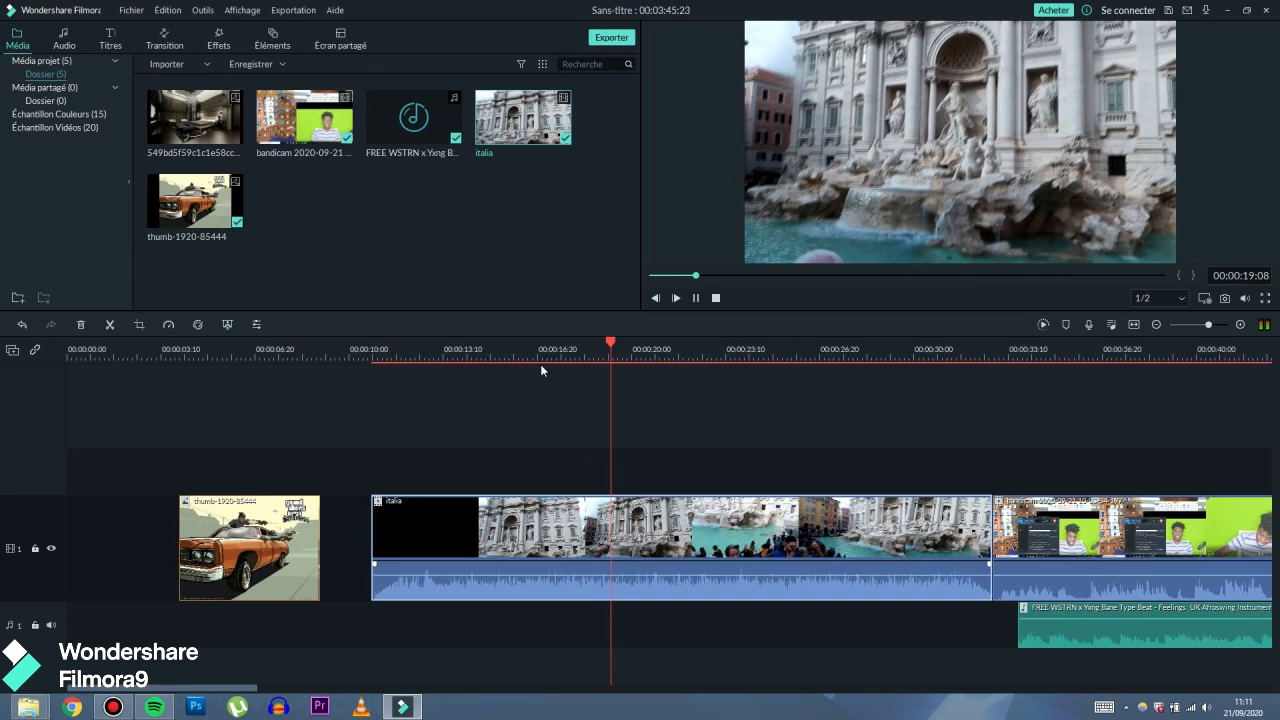
key(space)
drag(617, 343, 577, 345)
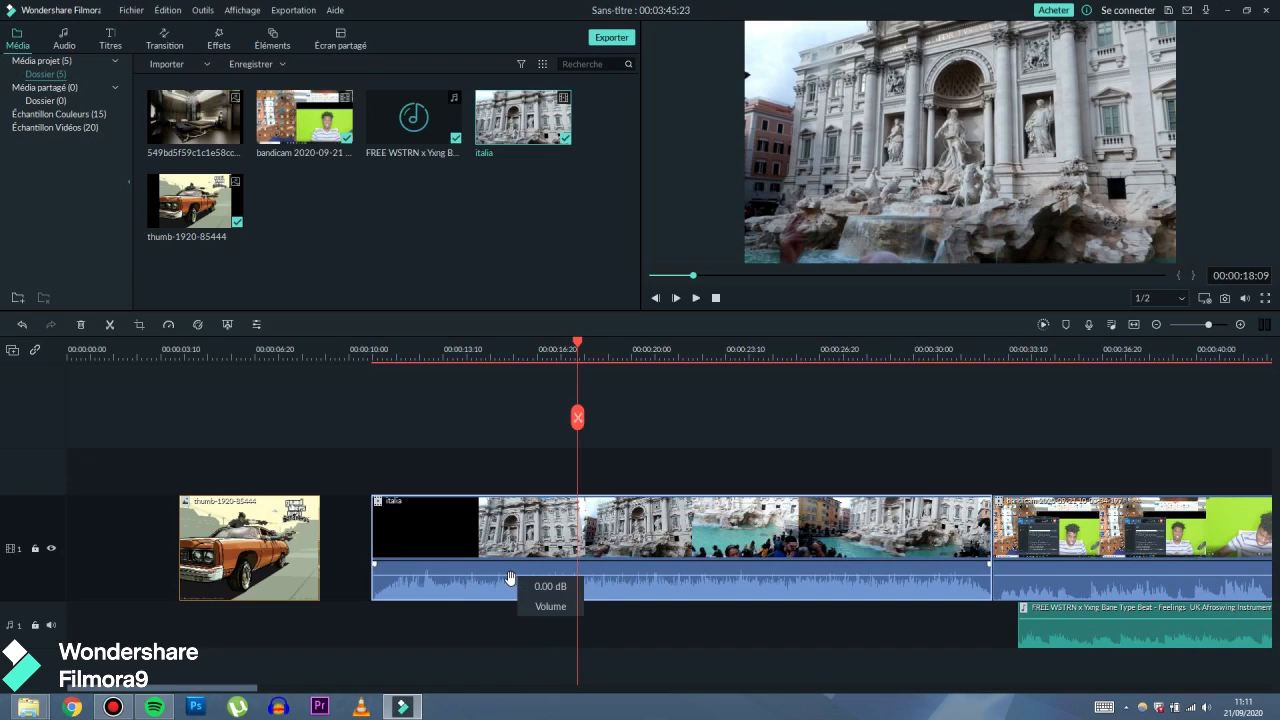
Lower the italia clip's audio volume to -∞ dB and play it to check the sound.
drag(510, 579, 524, 587)
key(space)
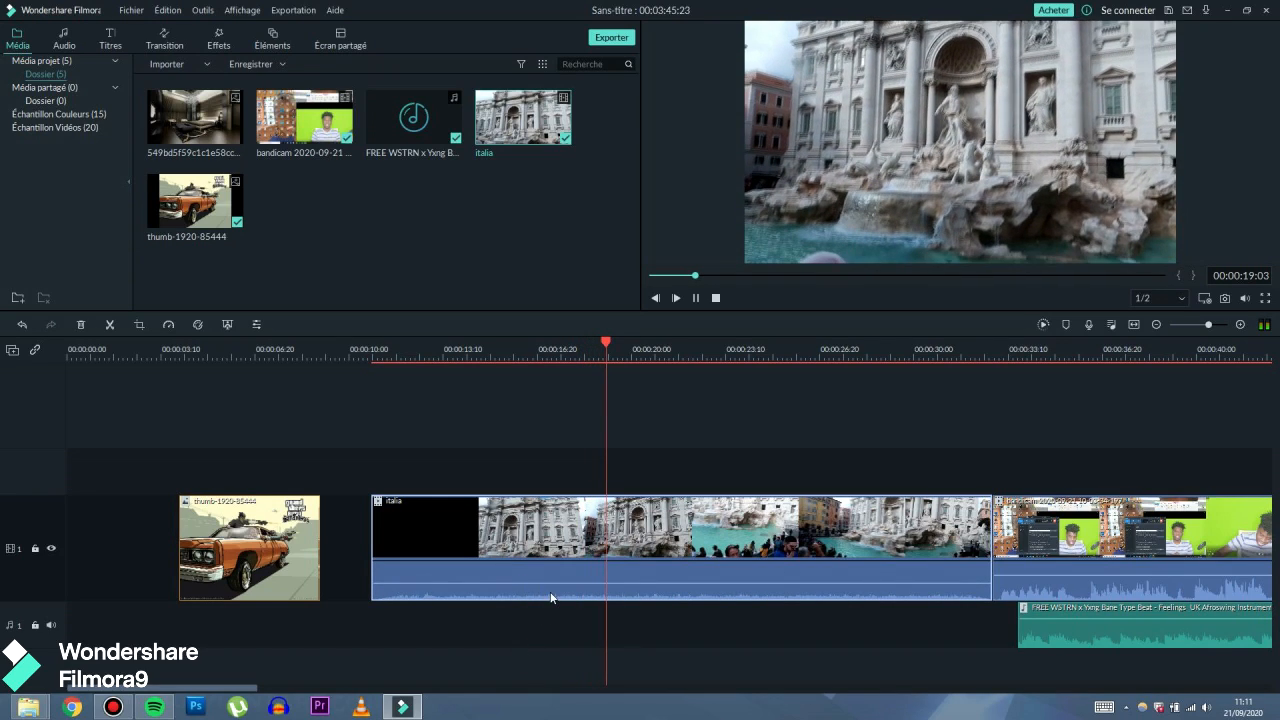
drag(551, 588, 572, 634)
click(697, 298)
Try the music under the italia clip from 00:00:16:26, play it back, and undo the move.
drag(701, 345, 543, 345)
drag(1098, 634, 622, 630)
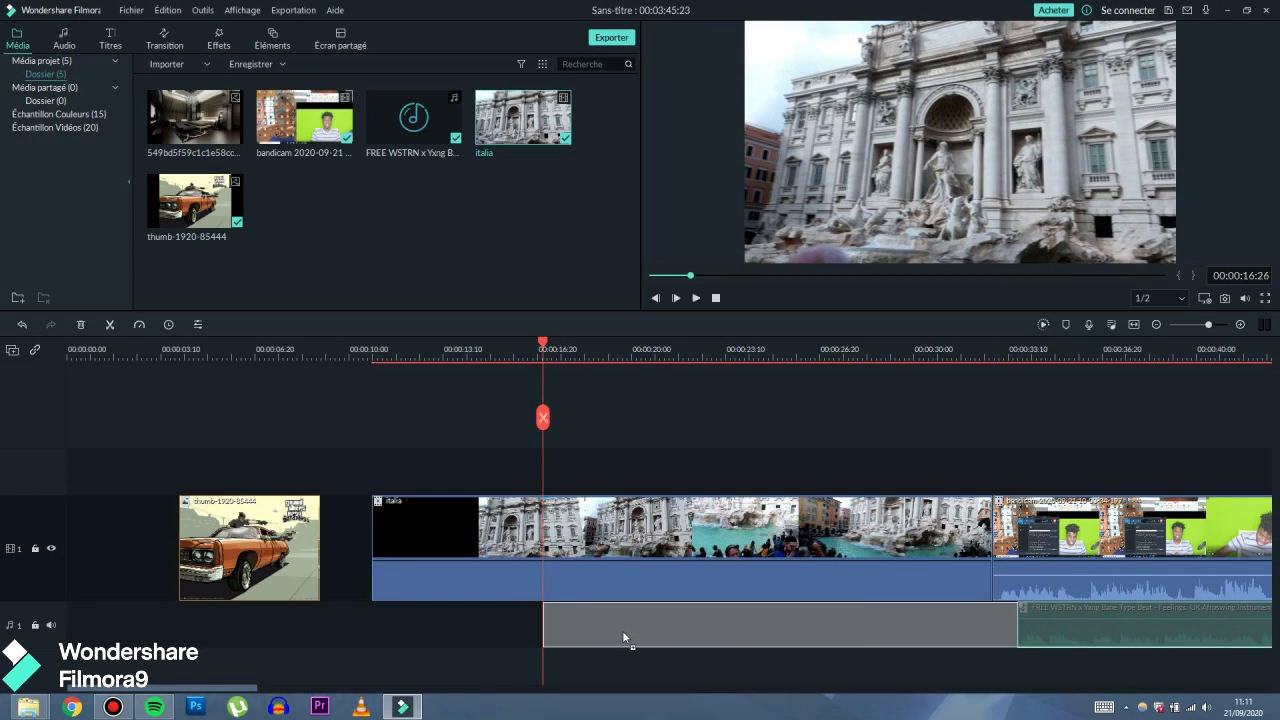
key(space)
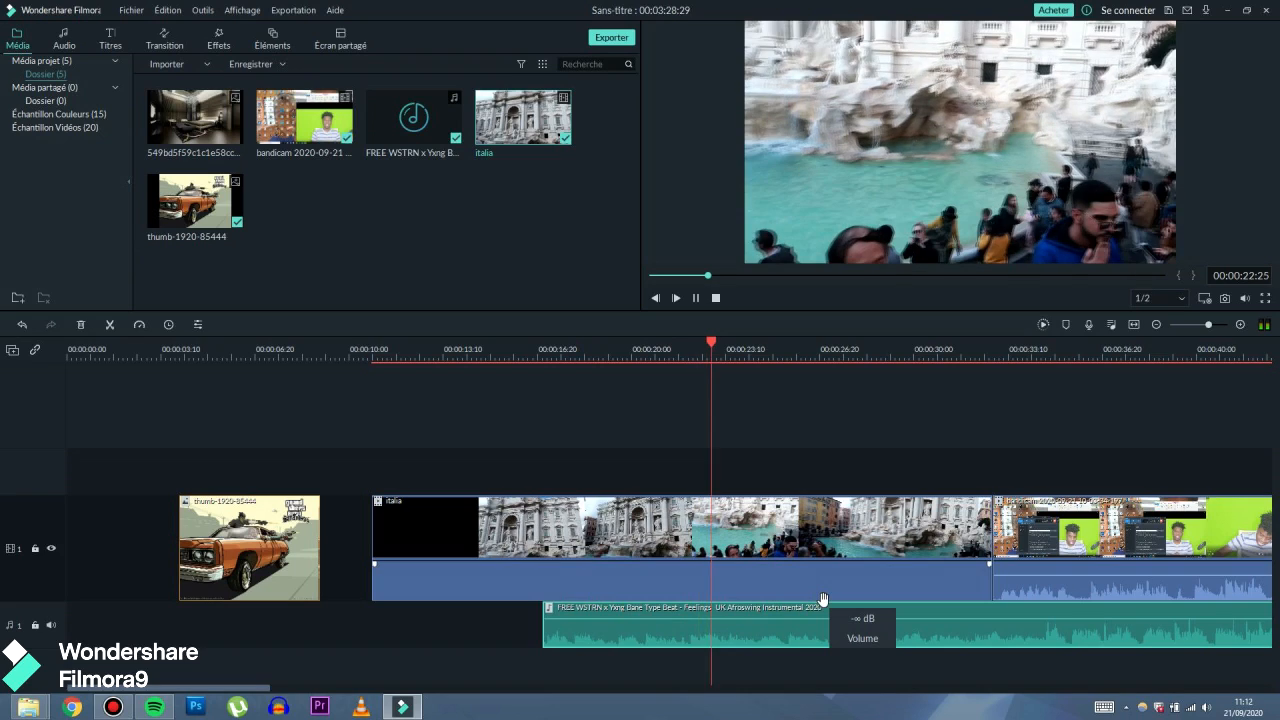
key(ctrl+z)
Shift the clips on video track 1 so that the car image starts at about 17 seconds.
drag(522, 518, 478, 518)
drag(273, 689, 116, 687)
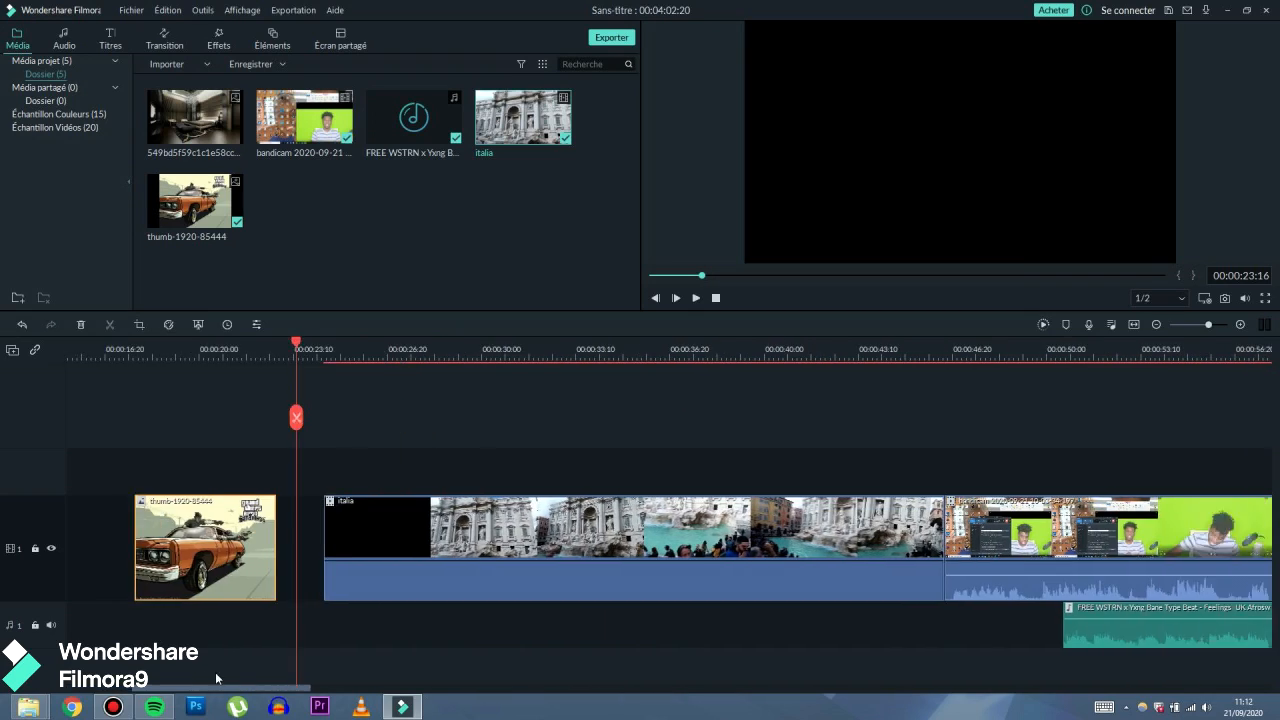
drag(216, 674, 120, 676)
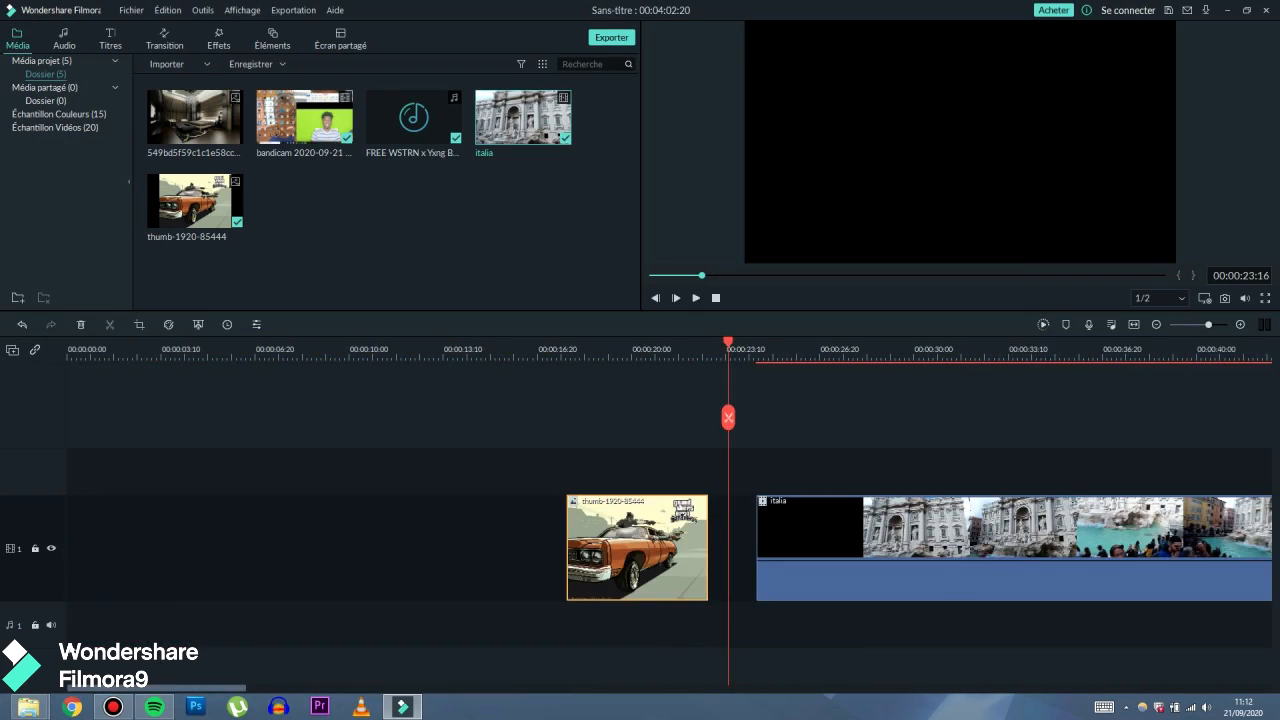
mouse_move(1209, 325)
mouse_down()
mouse_move(1133, 320)
mouse_move(1205, 325)
mouse_up()
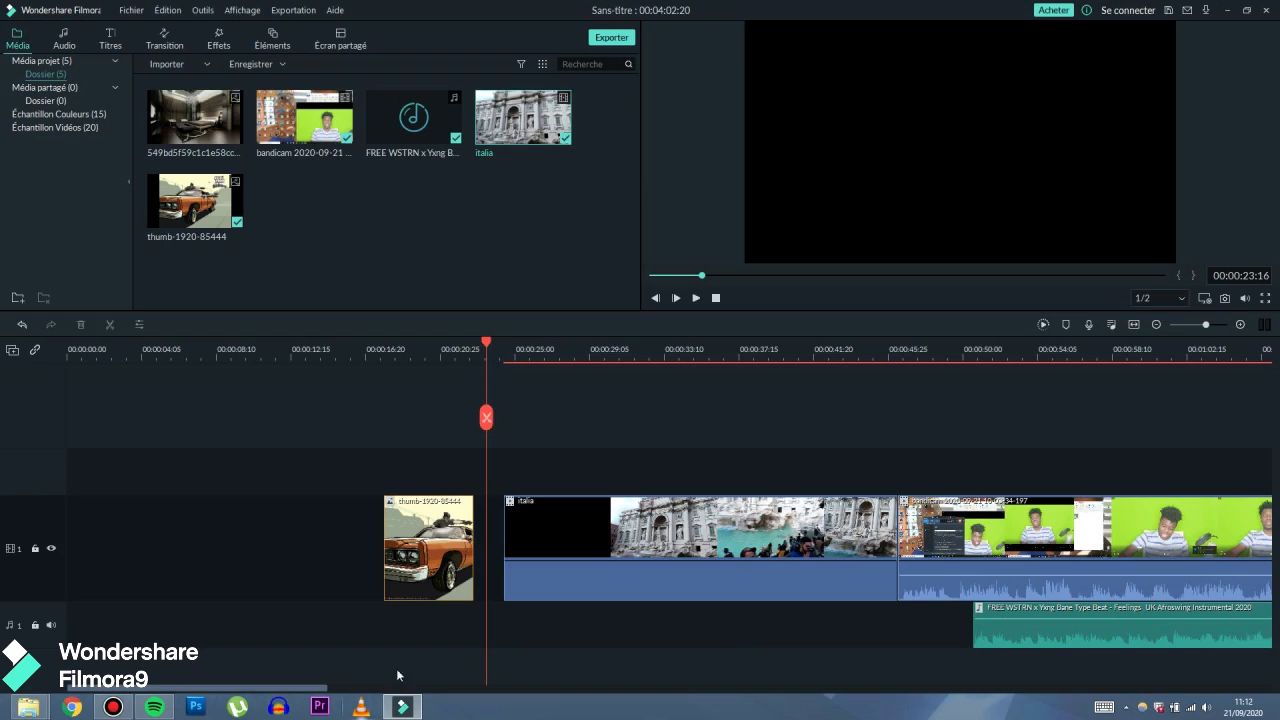
drag(278, 689, 816, 492)
click(910, 687)
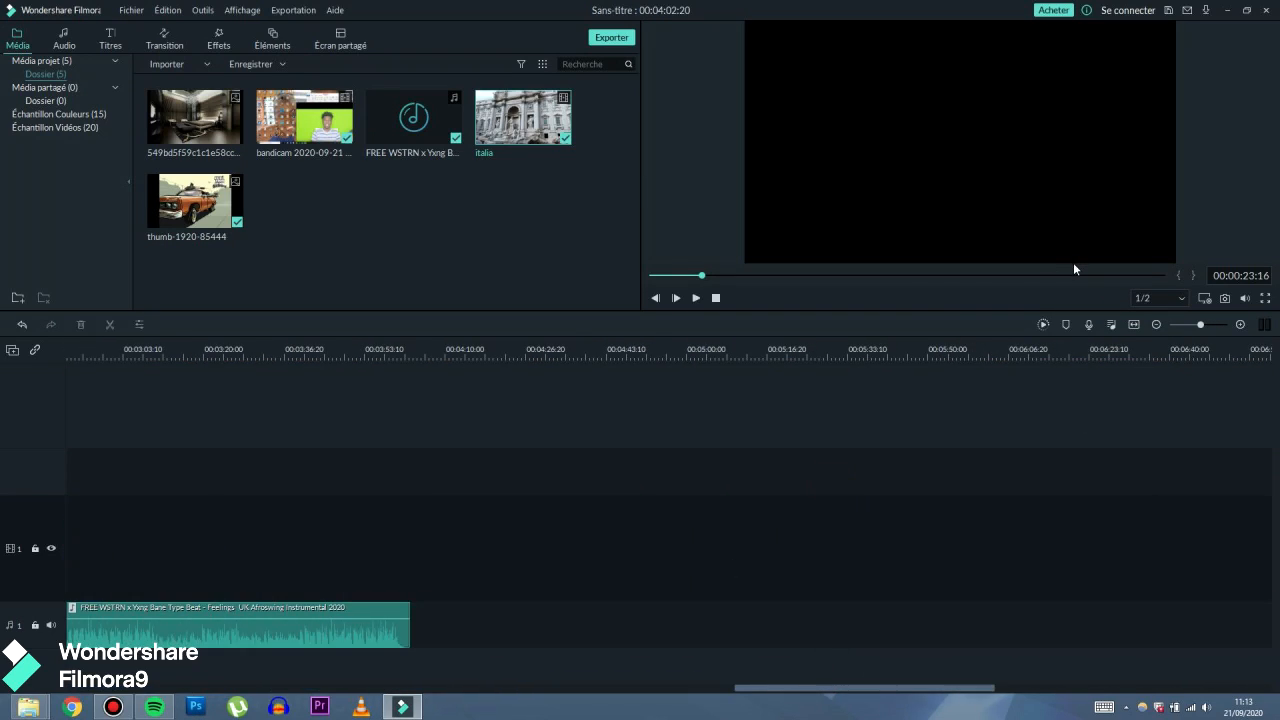
click(1134, 325)
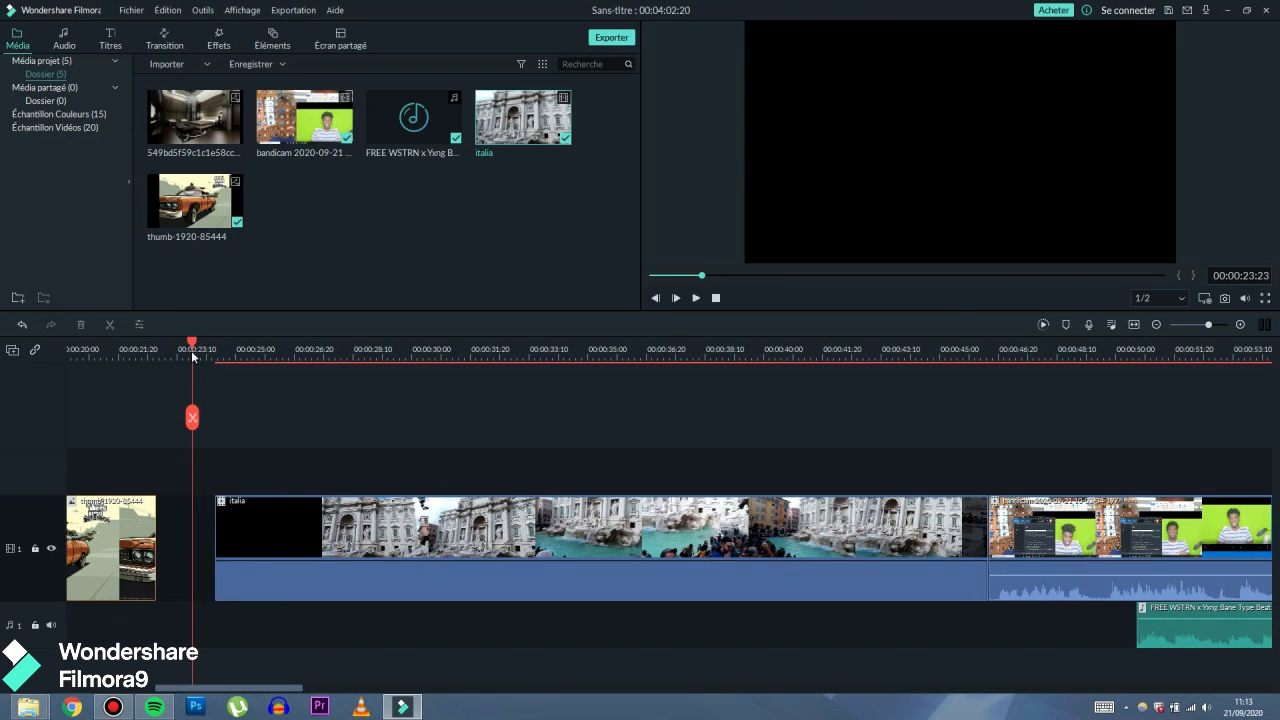
Split the italia clip at 00:00:36:20 and move the playhead to 00:00:40:11.
drag(191, 350, 646, 365)
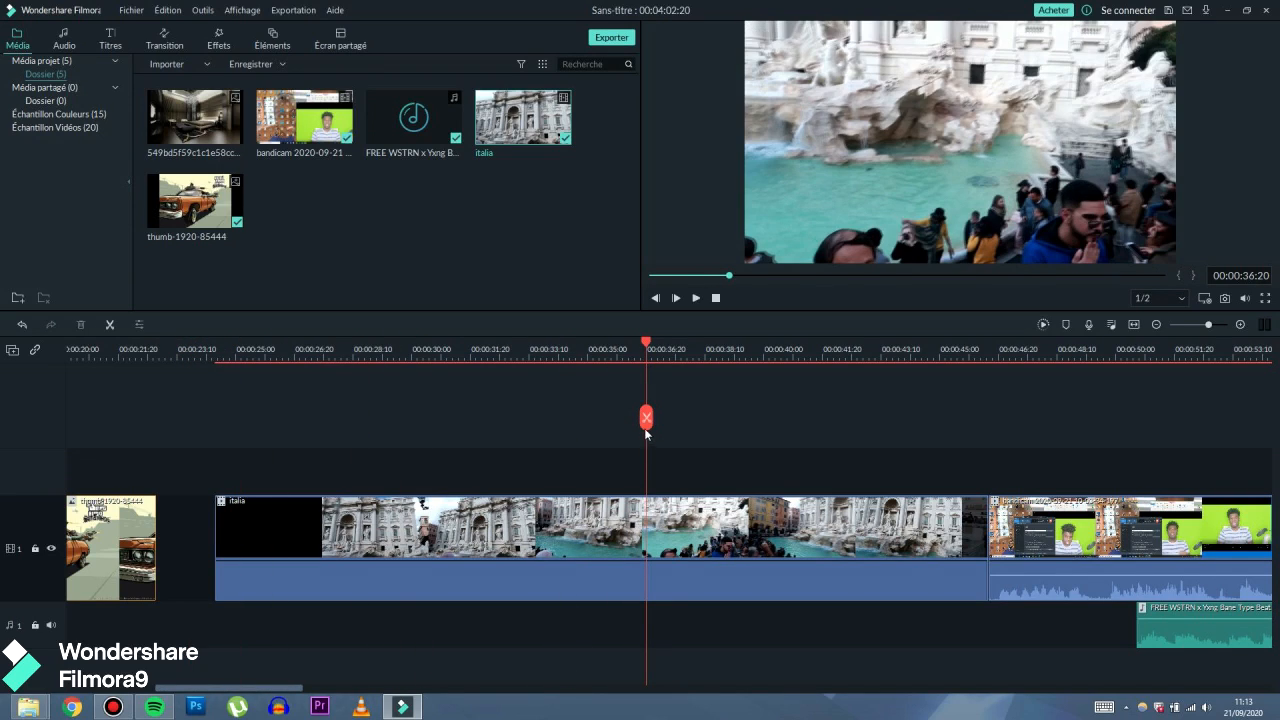
click(645, 418)
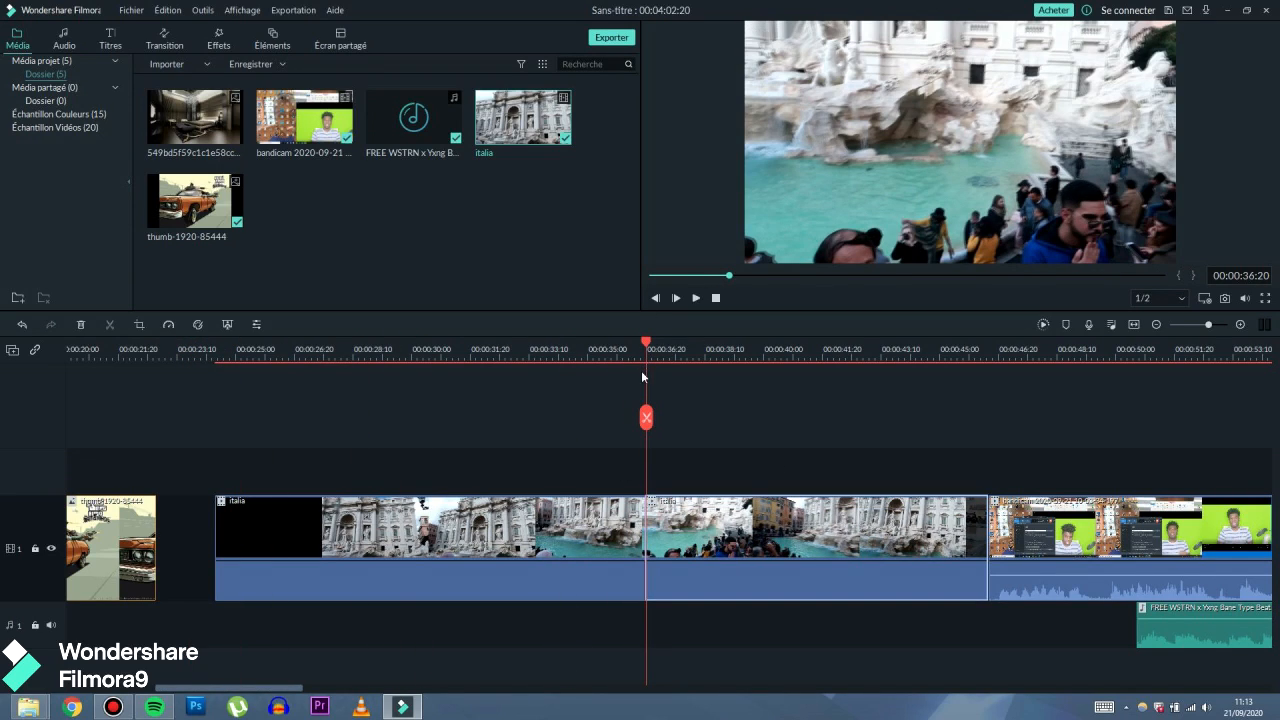
click(776, 348)
Try deleting the first segment of the split italia clip and undo the deletion.
click(438, 555)
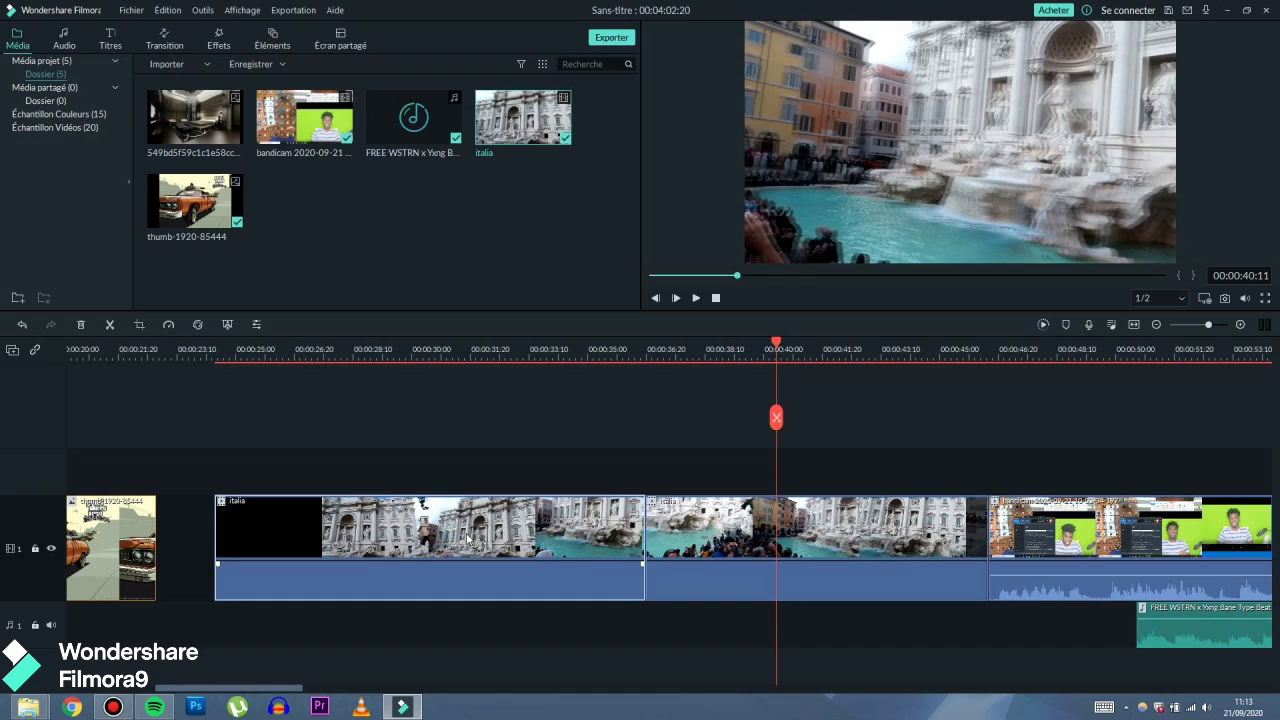
key(Delete)
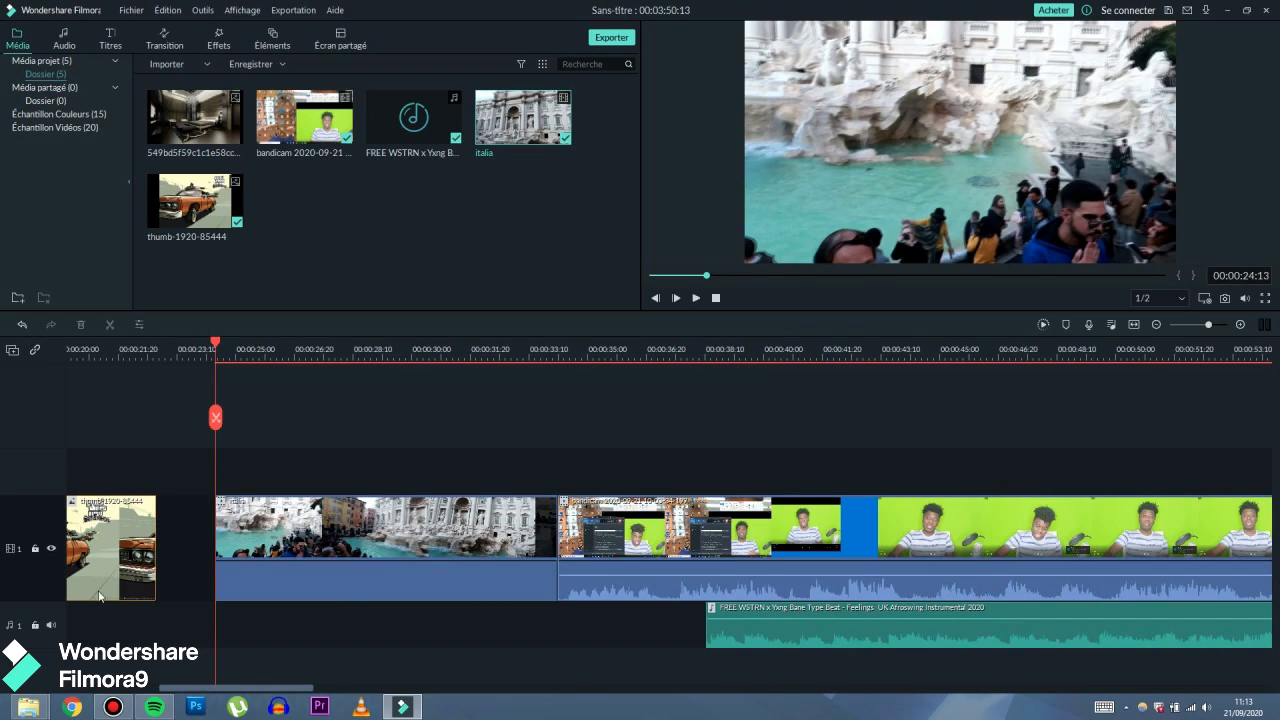
click(21, 326)
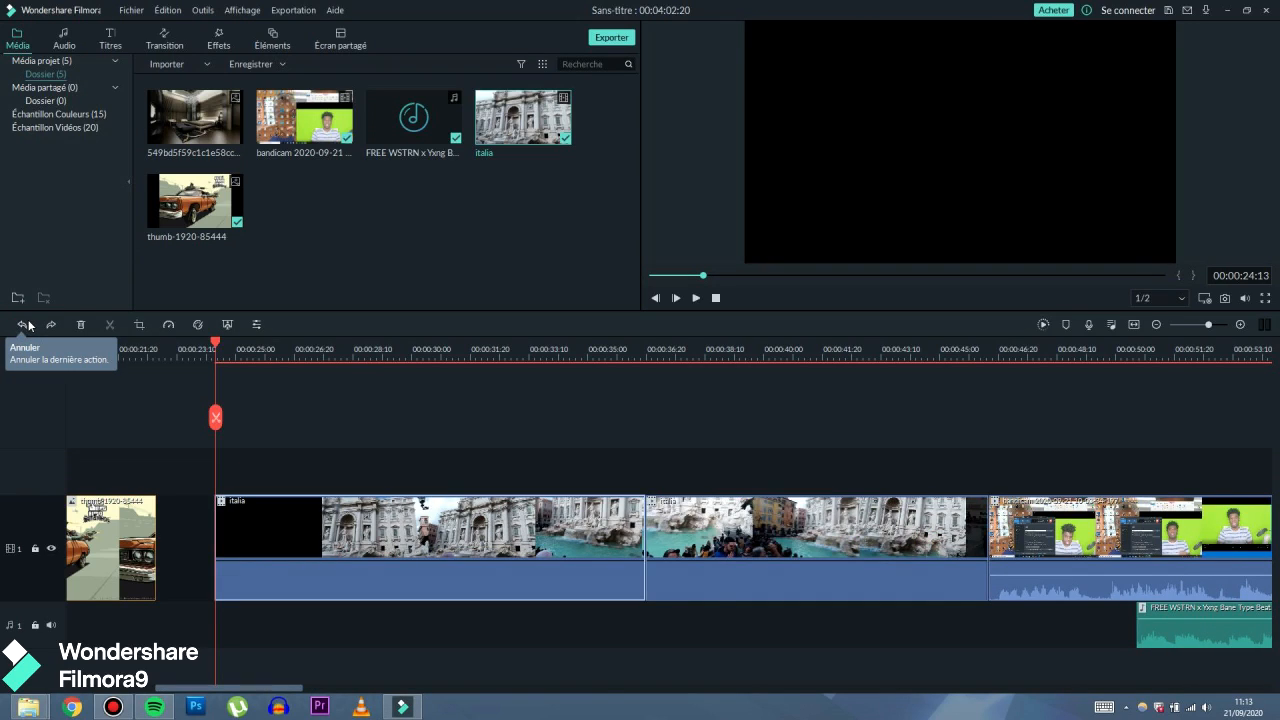
Move the italia clip and the car image behind the bandicam clip on video track 1.
drag(214, 342, 4, 371)
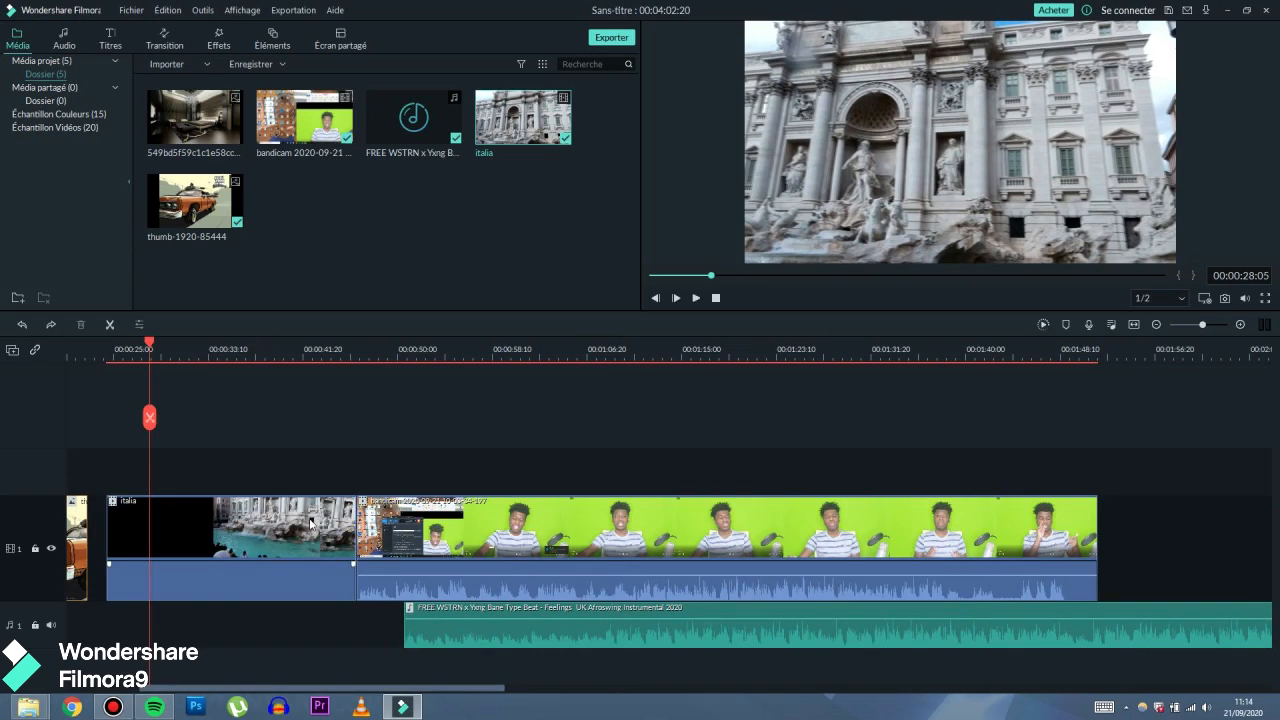
drag(210, 538, 1242, 503)
drag(1207, 497, 1206, 497)
drag(78, 525, 1277, 527)
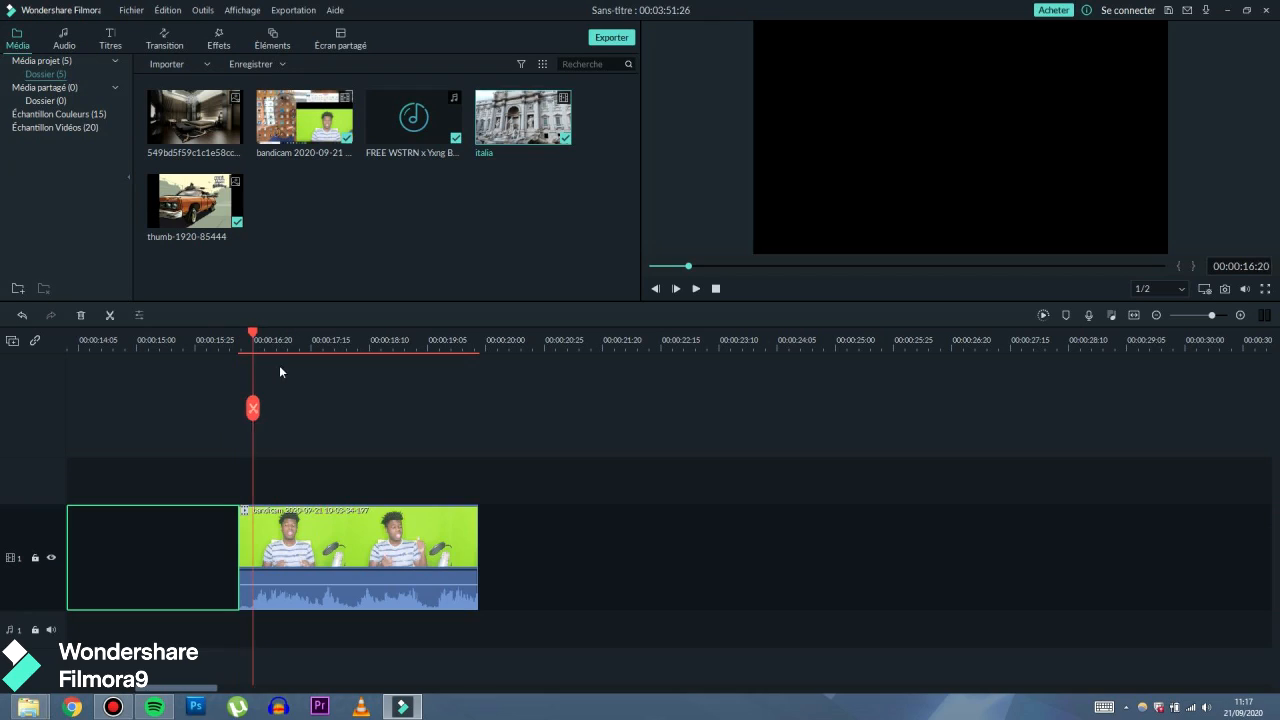
Place the bedroom image on video track 1 directly beneath the bandicam clip, matching the clip's start and length.
drag(279, 365, 361, 380)
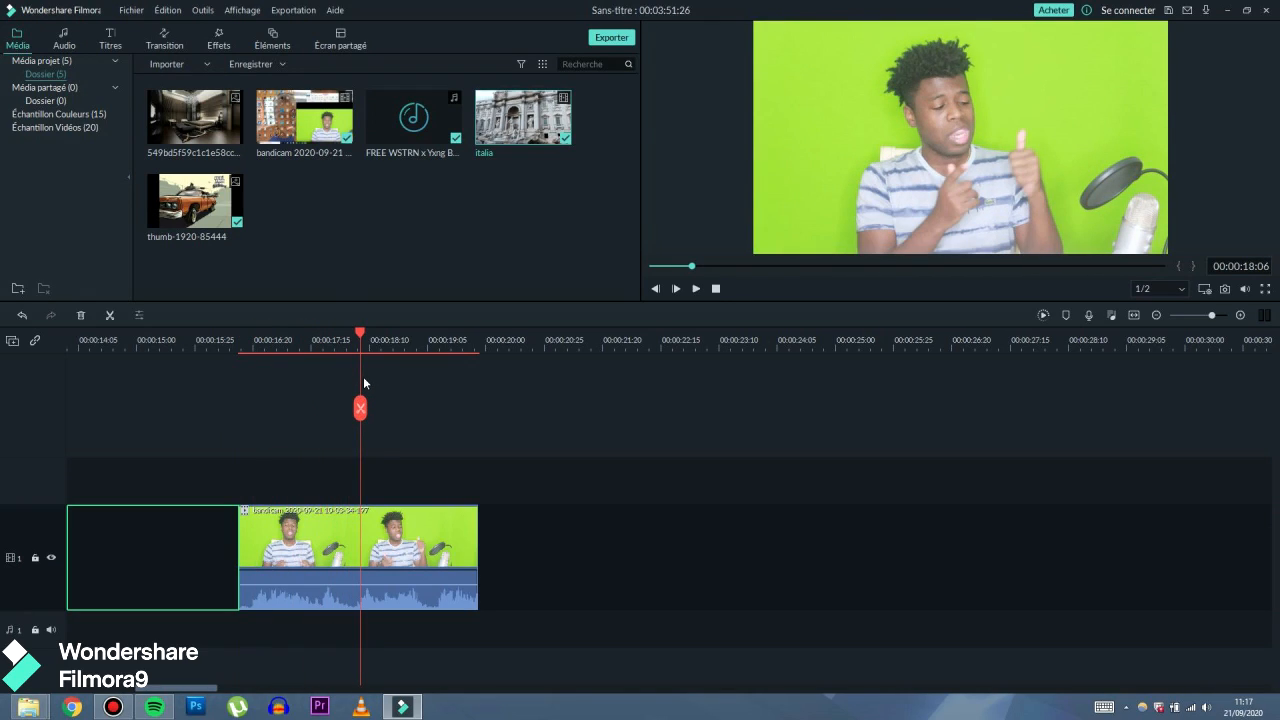
drag(363, 376, 326, 346)
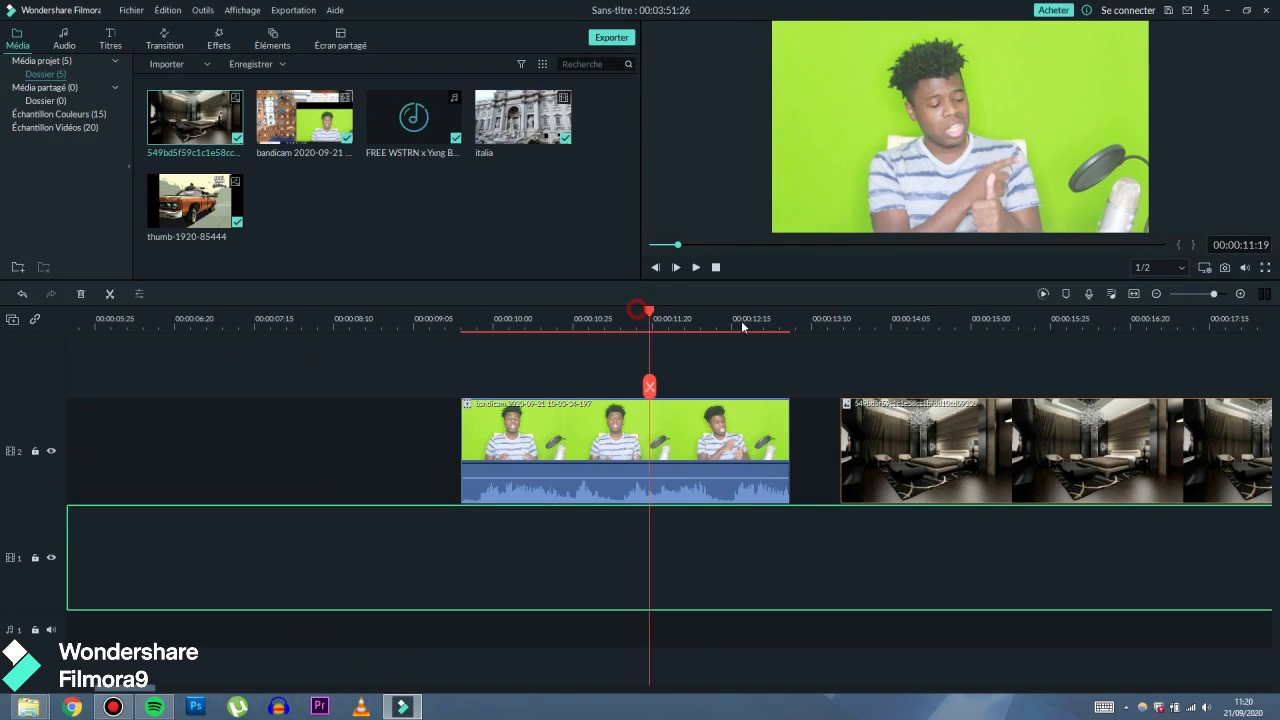
drag(741, 320, 1001, 324)
click(915, 330)
drag(985, 475, 631, 540)
Apply the green screen effect to the bandicam clip with Décalage 17, Épaisseur de contour -1.88 and Lissage de contour 3.10.
right_click(578, 436)
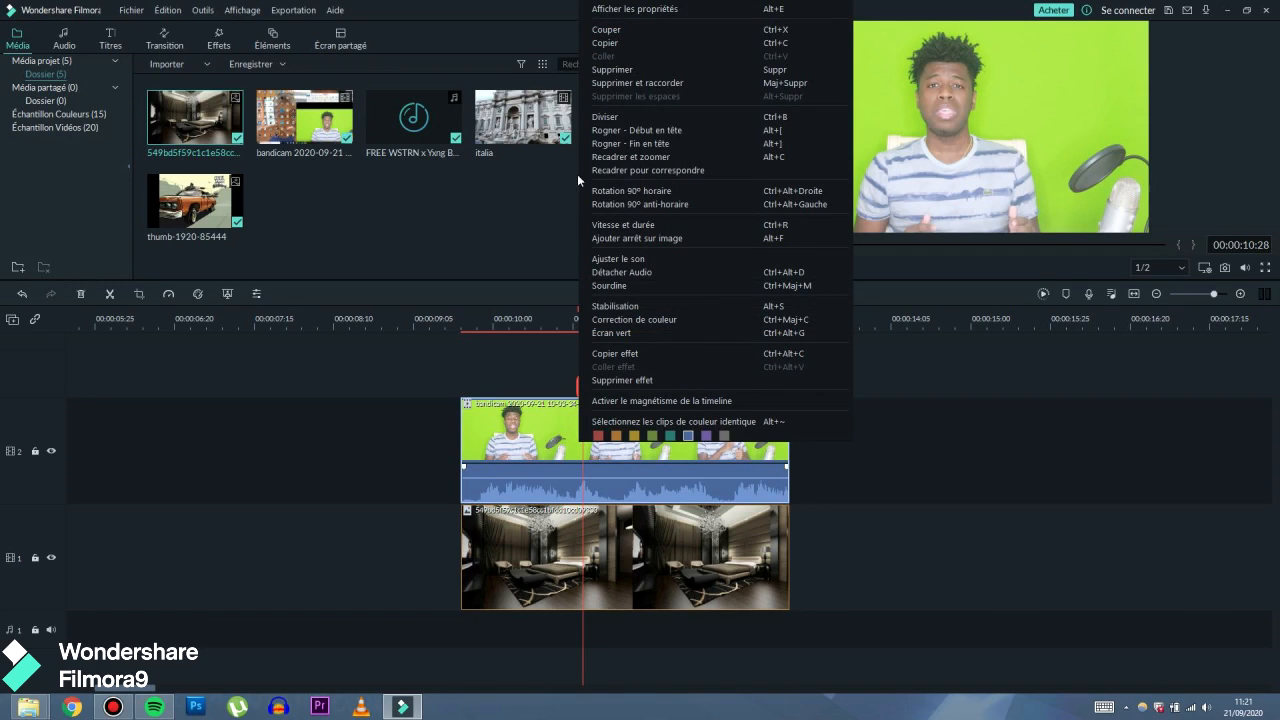
click(632, 332)
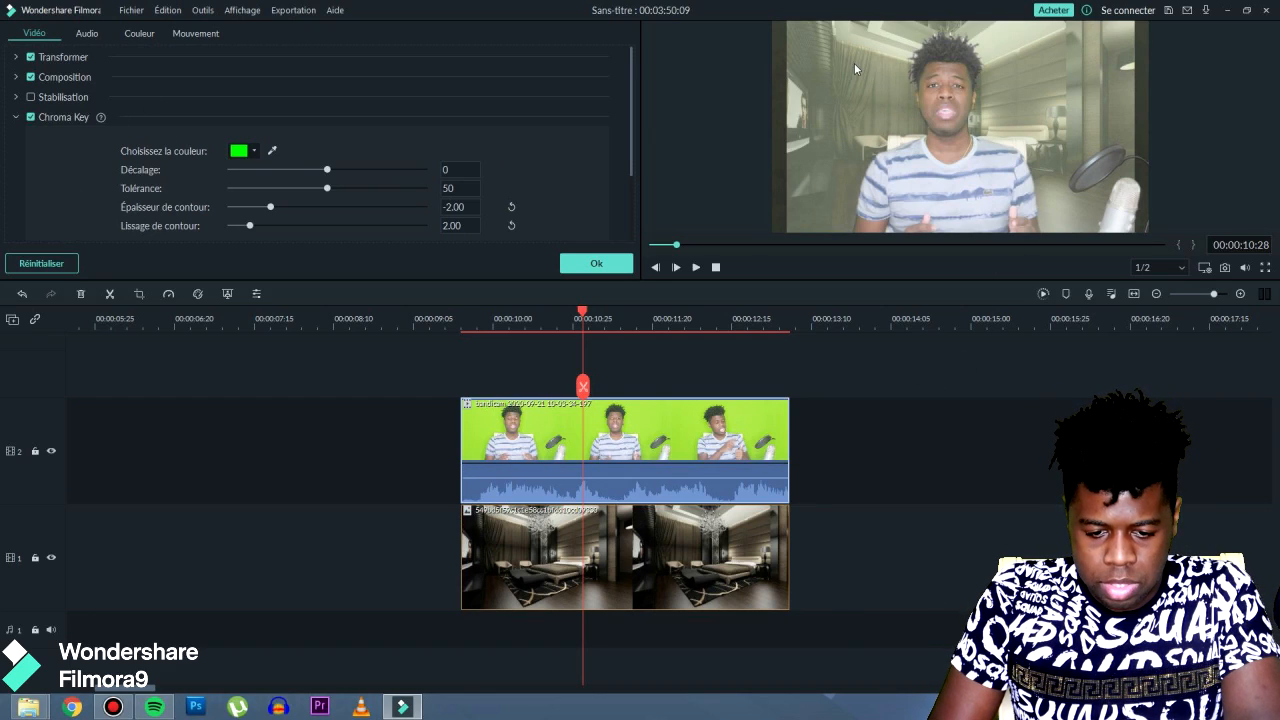
drag(328, 170, 335, 172)
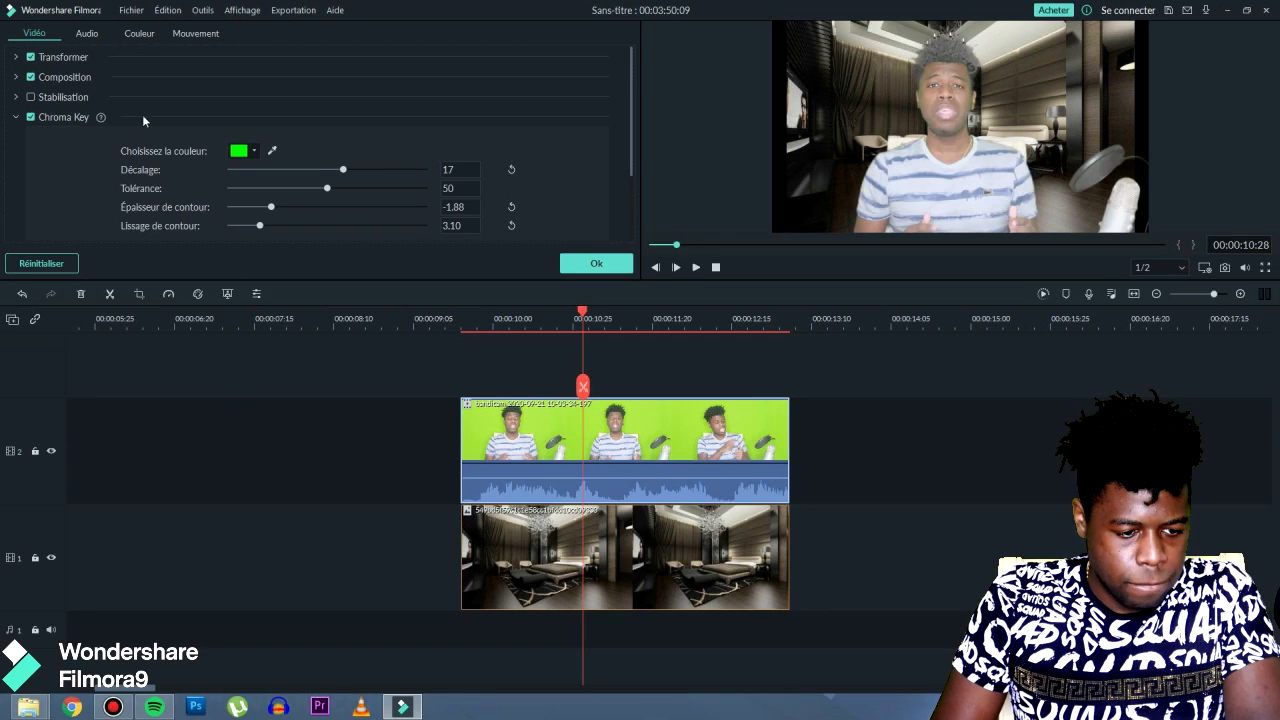
Adjust the bandicam clip's colour tonality to Contraste 59, Saturation 51 and Luminosité 3.
click(139, 33)
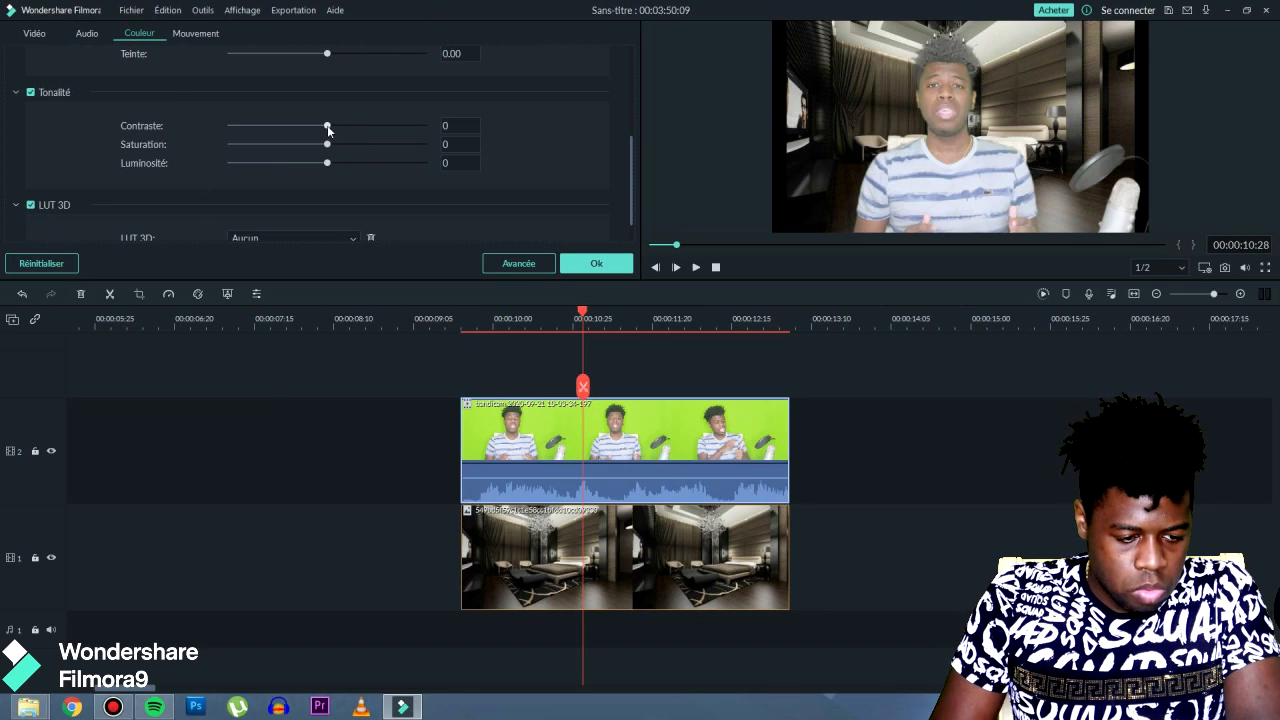
drag(328, 126, 362, 127)
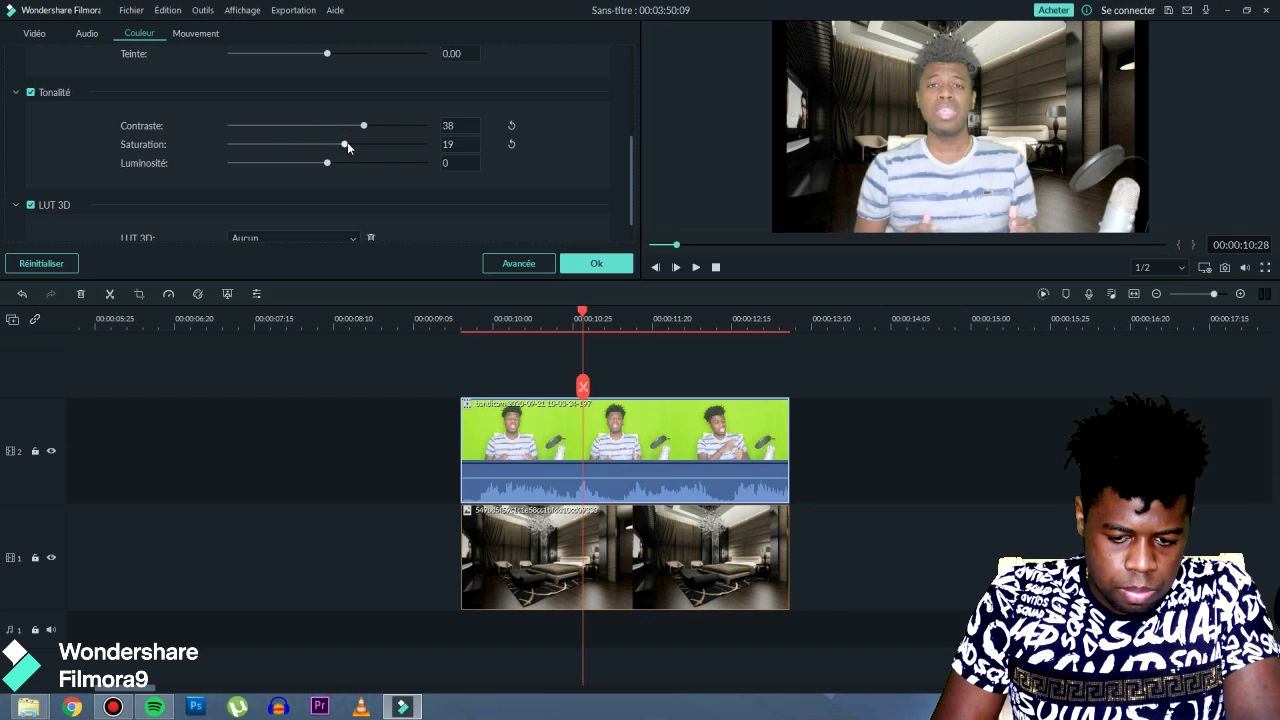
mouse_move(325, 170)
mouse_down()
mouse_move(344, 170)
mouse_move(331, 165)
mouse_up()
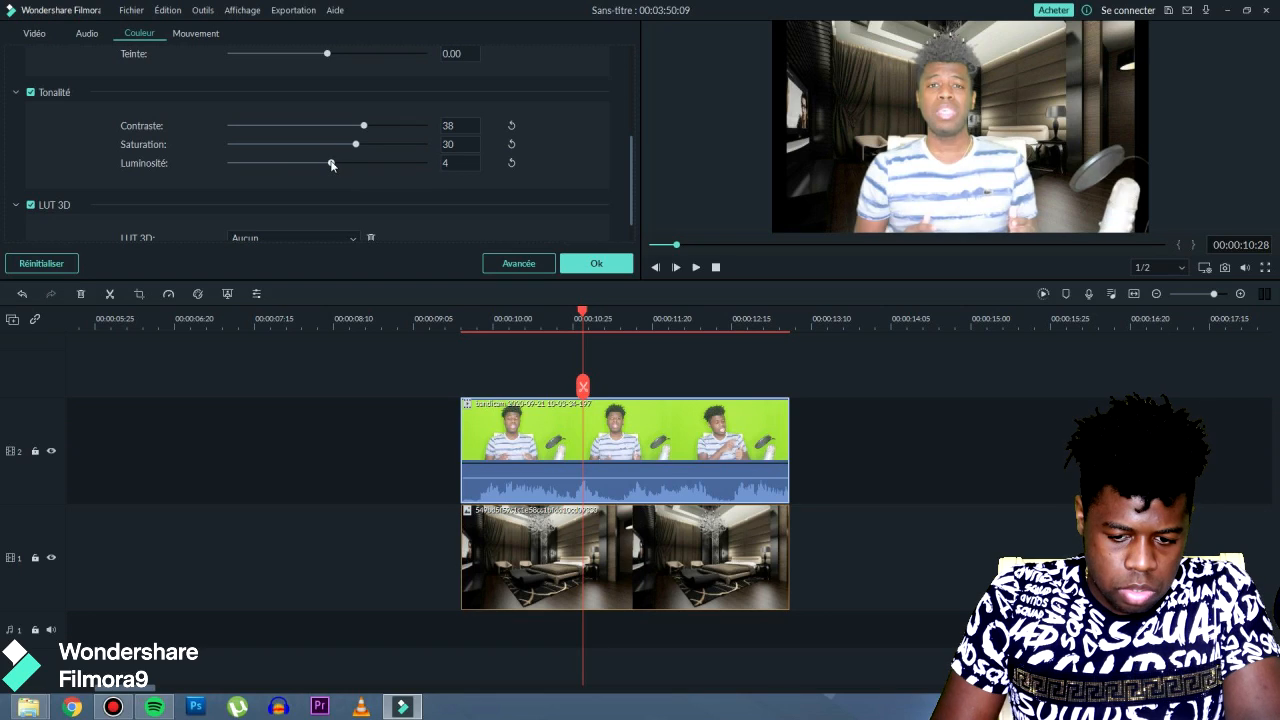
mouse_move(366, 127)
mouse_down()
mouse_move(382, 126)
mouse_move(379, 146)
mouse_up()
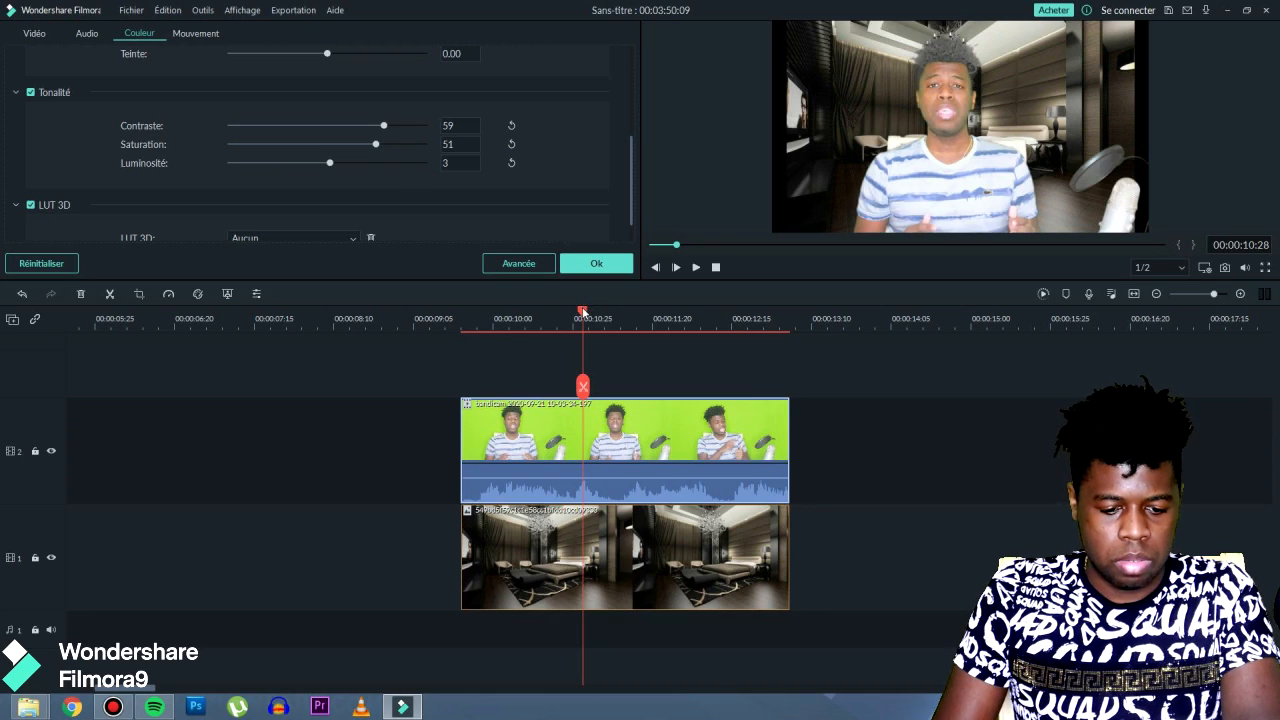
Play back and scrub the keyed clip over the bedroom background, stopping at 00:00:12:16.
drag(583, 312, 477, 312)
key(space)
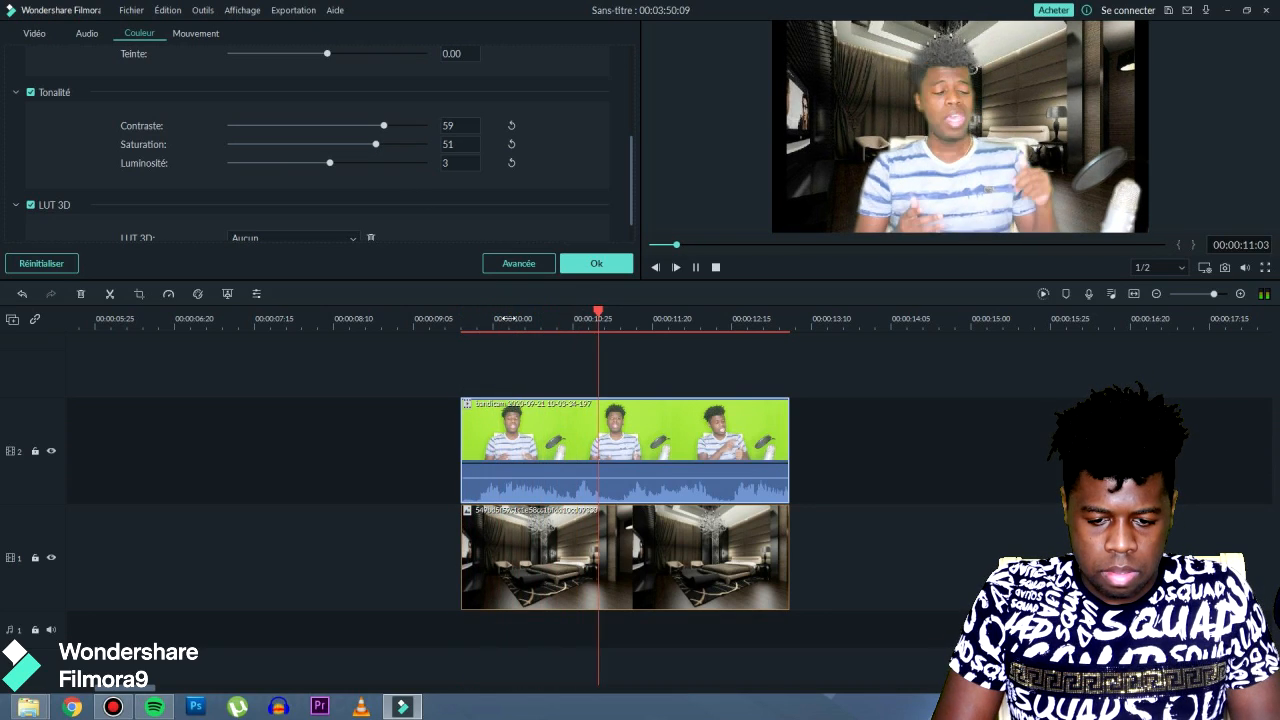
click(487, 318)
drag(537, 321, 735, 355)
click(735, 355)
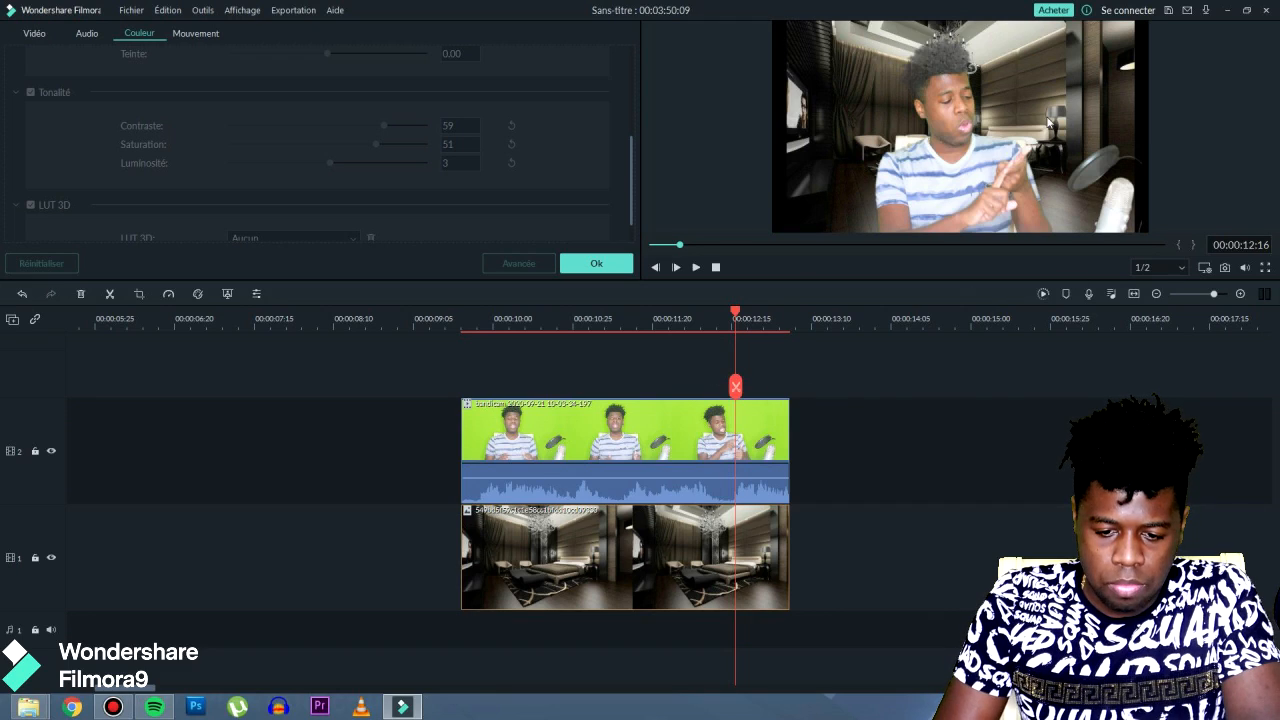
Shrink the keyed bandicam clip in the preview to under half its size and place it in front of the bed.
click(951, 106)
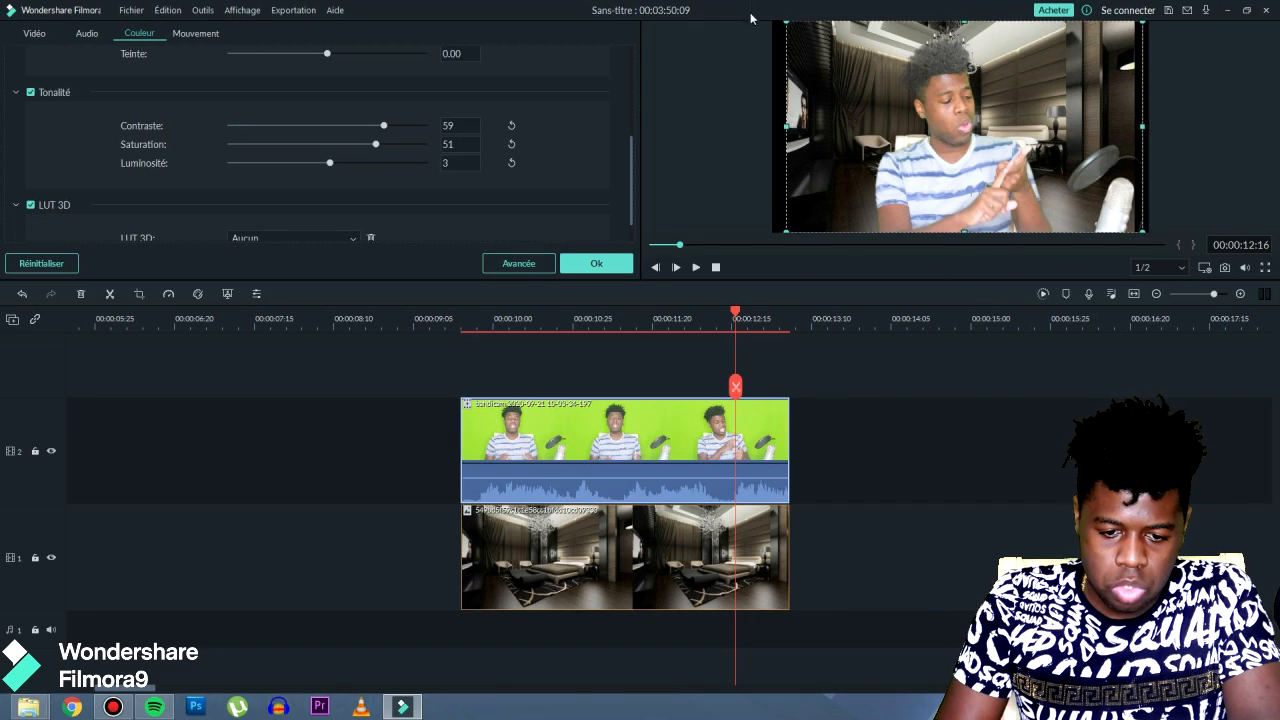
drag(787, 21, 1008, 152)
drag(1033, 211, 1080, 187)
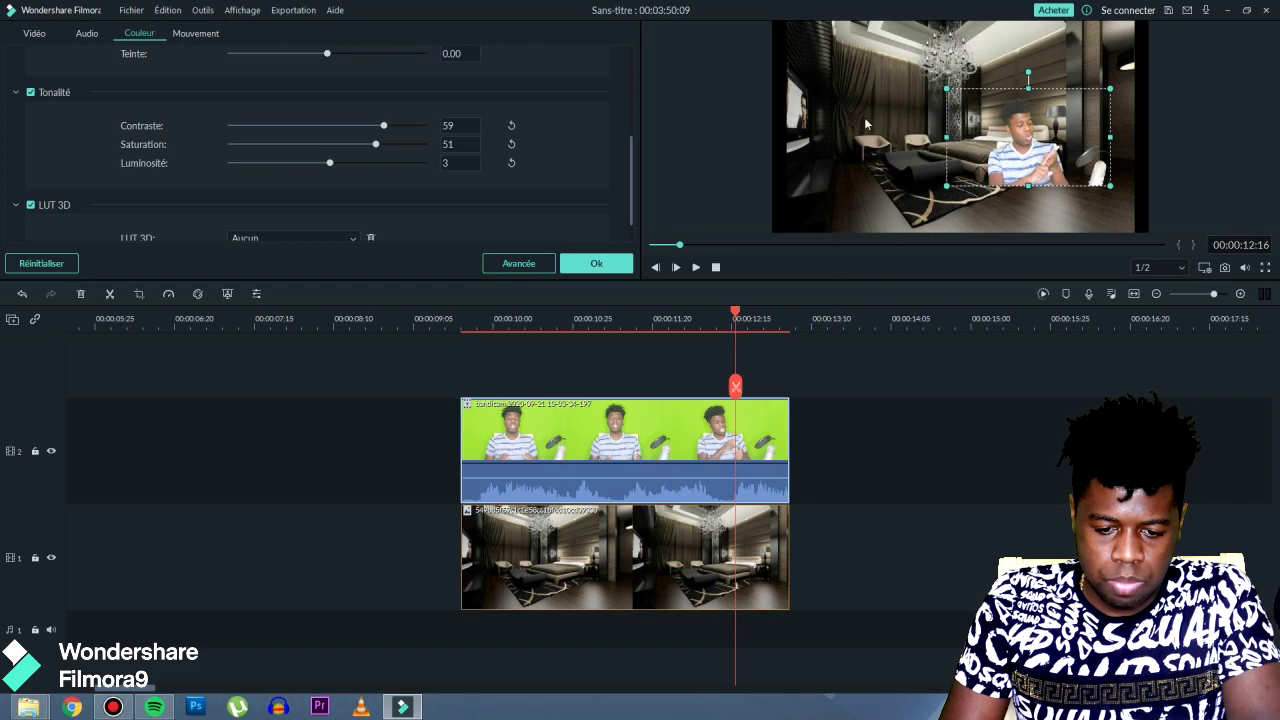
Stretch the bedroom image sideways in the preview on both sides so that it covers the black bars.
click(829, 66)
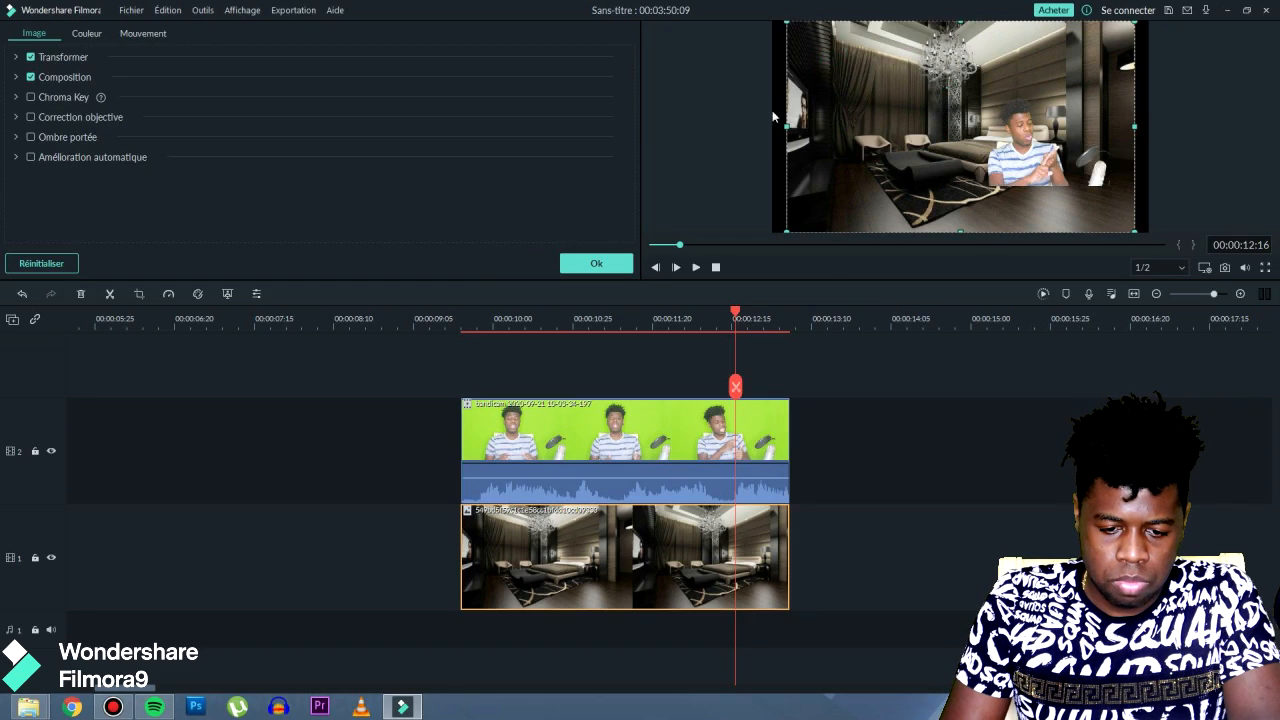
drag(787, 126, 770, 126)
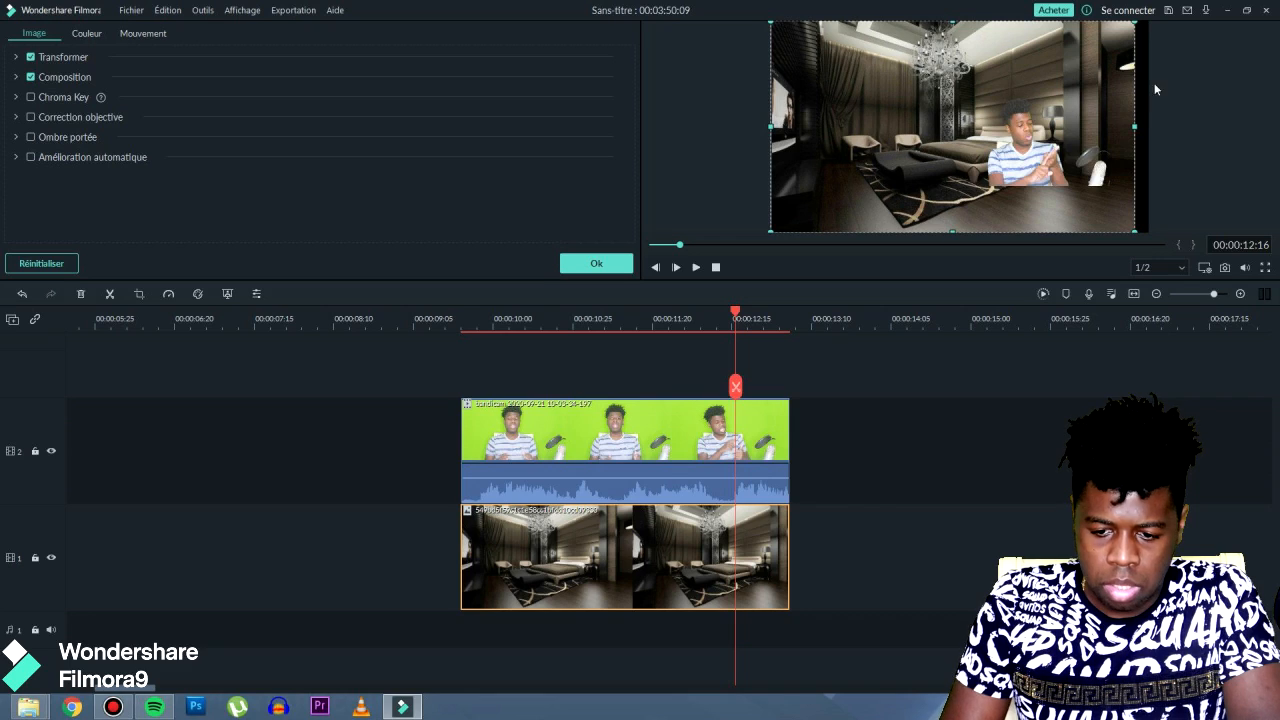
drag(1135, 127, 1148, 127)
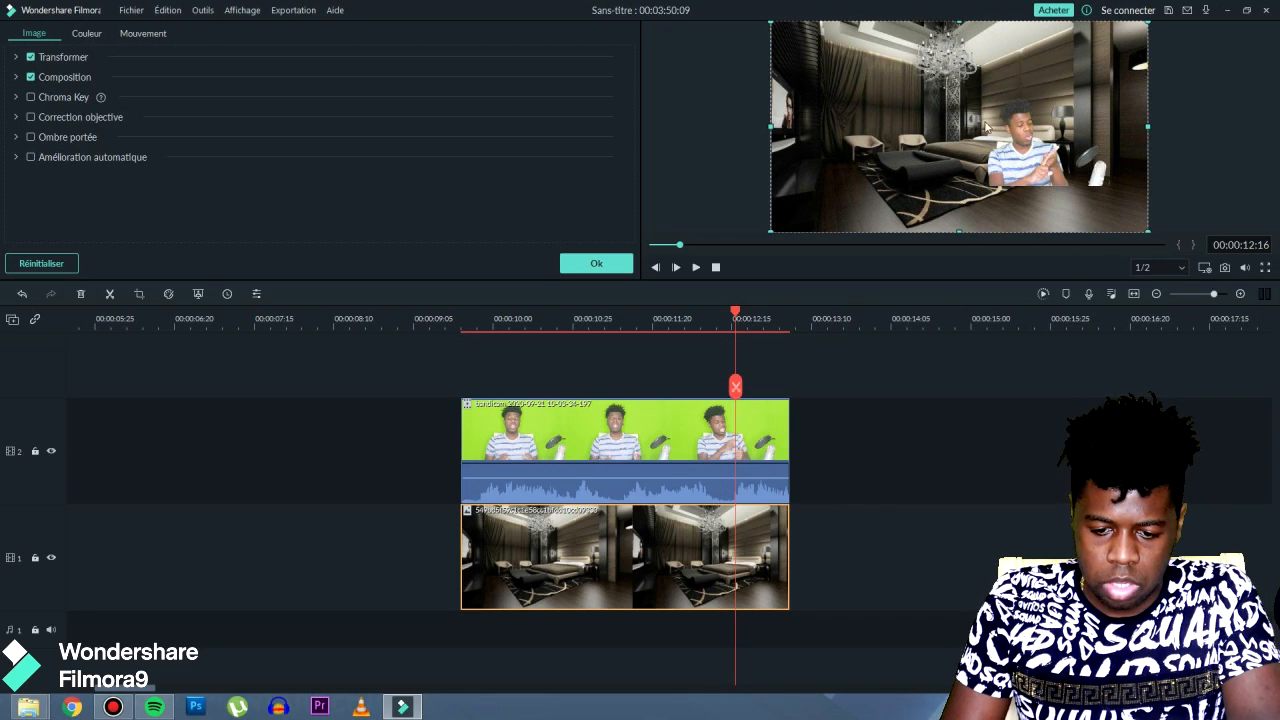
Align the keyed bandicam clip with the frame's lower edge, enlarge it to the full frame height and centre it.
click(1024, 154)
drag(1032, 161, 958, 210)
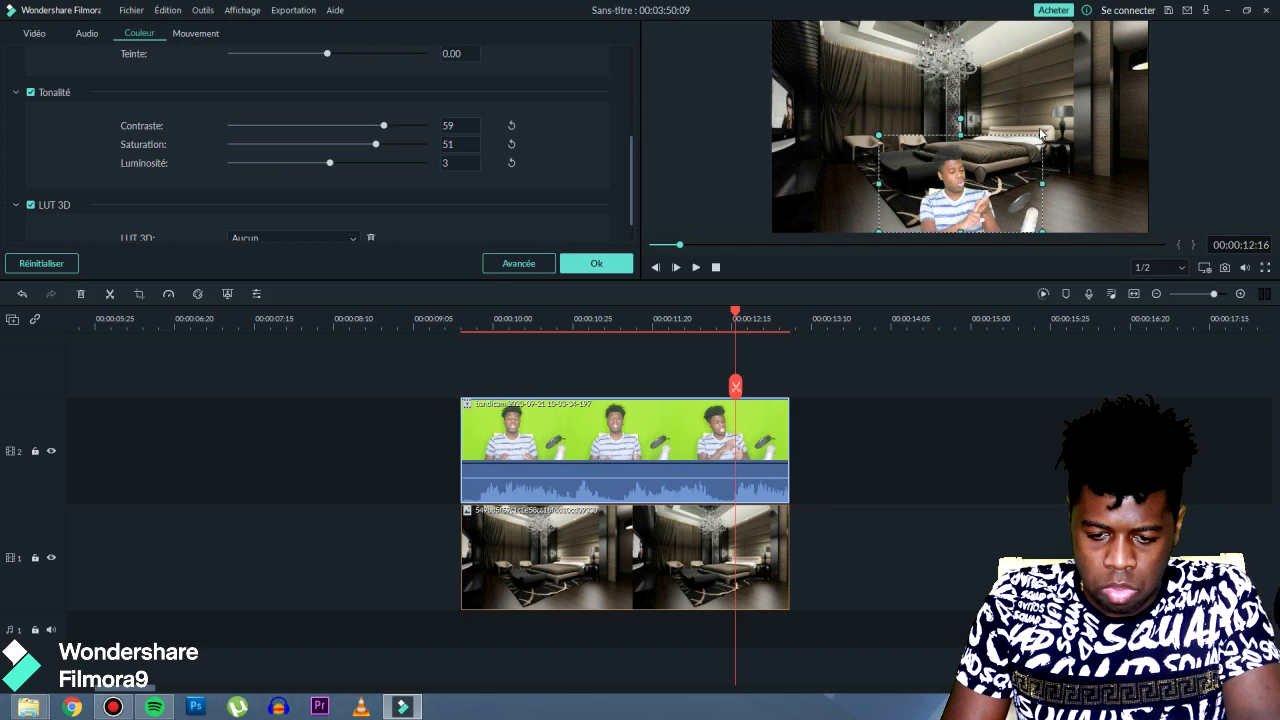
drag(1041, 133, 1146, 28)
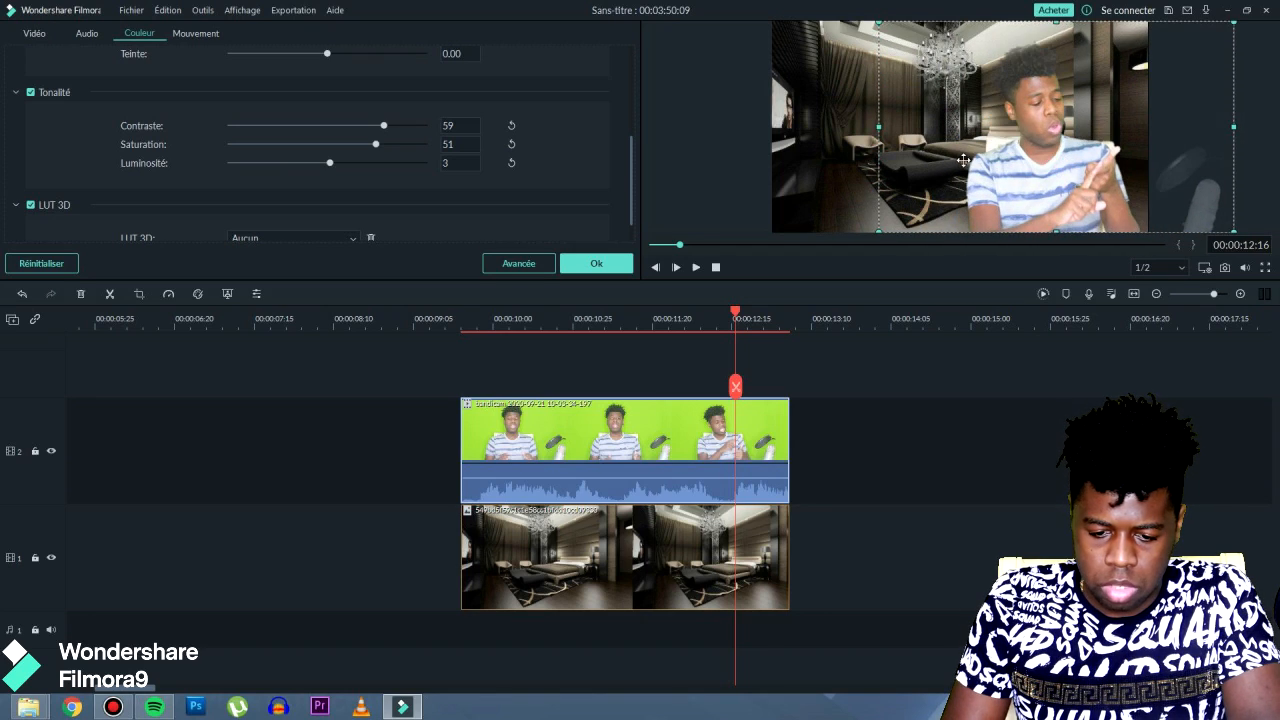
drag(1052, 168, 957, 160)
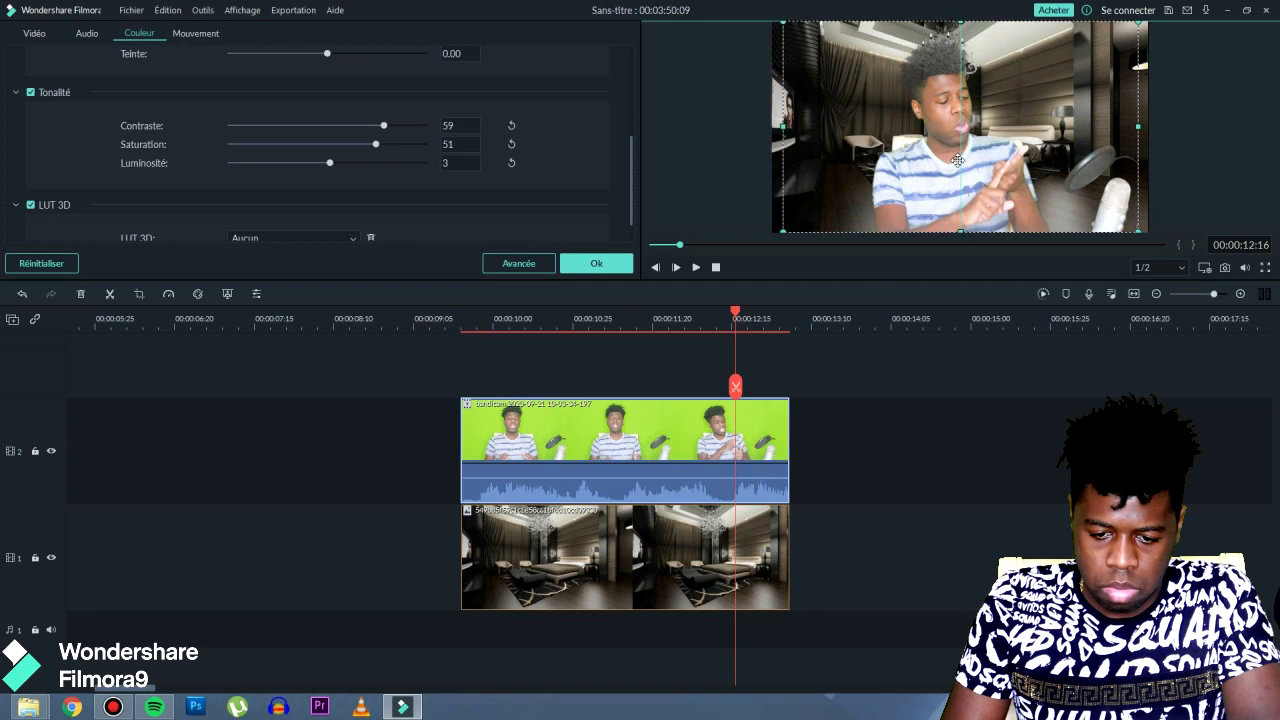
click(934, 456)
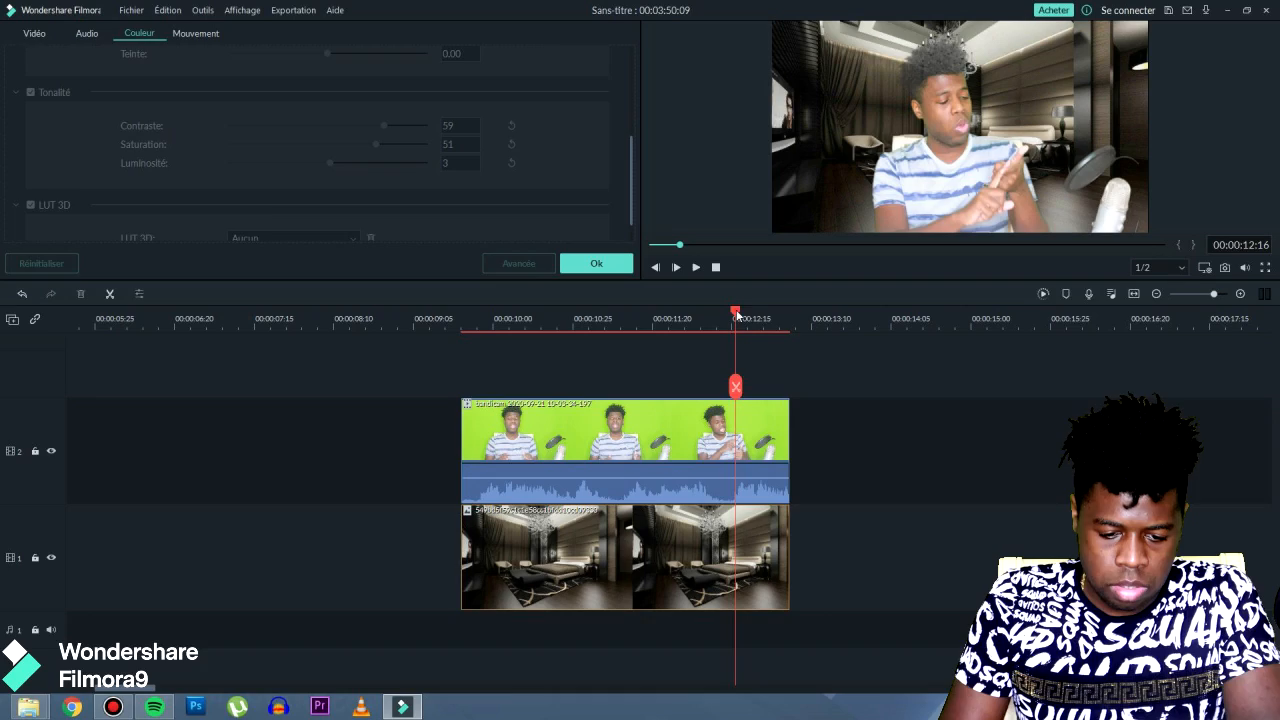
Refine the bandicam clip's Chroma Key to Décalage 23, Tolérance 41, Épaisseur de contour -1.94 and Lissage de contour 2.14, and confirm.
click(624, 405)
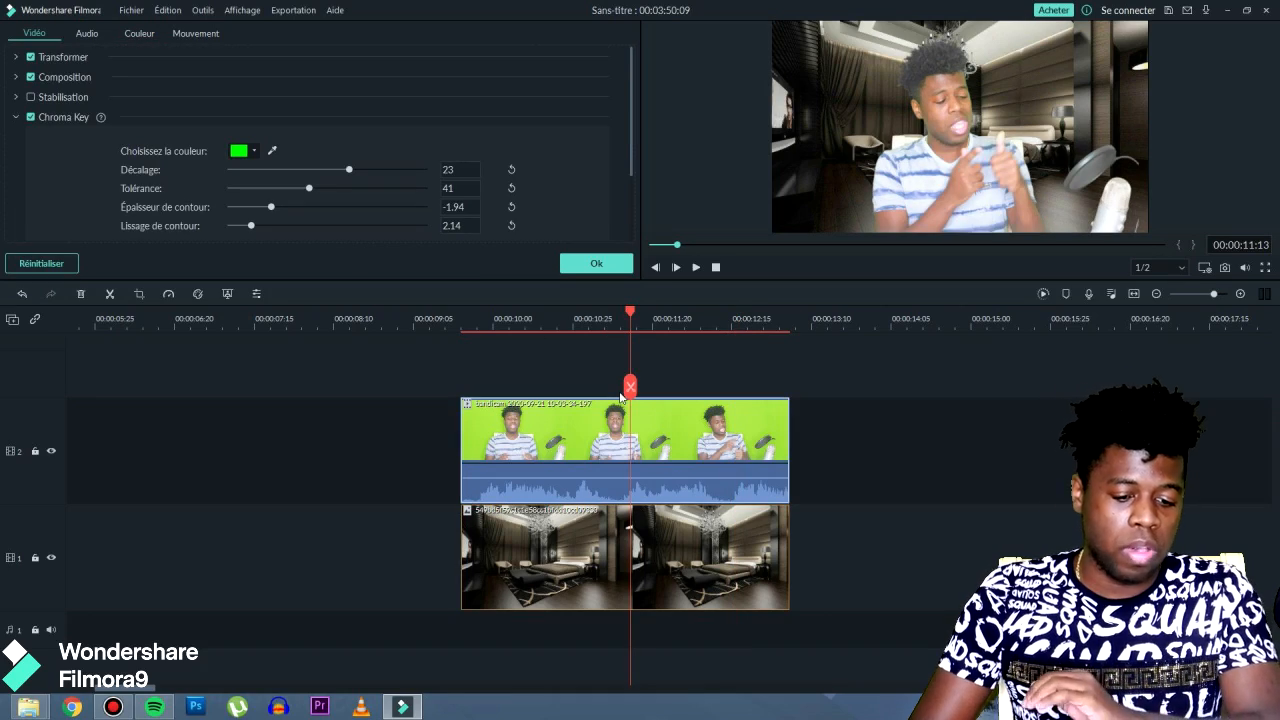
click(596, 263)
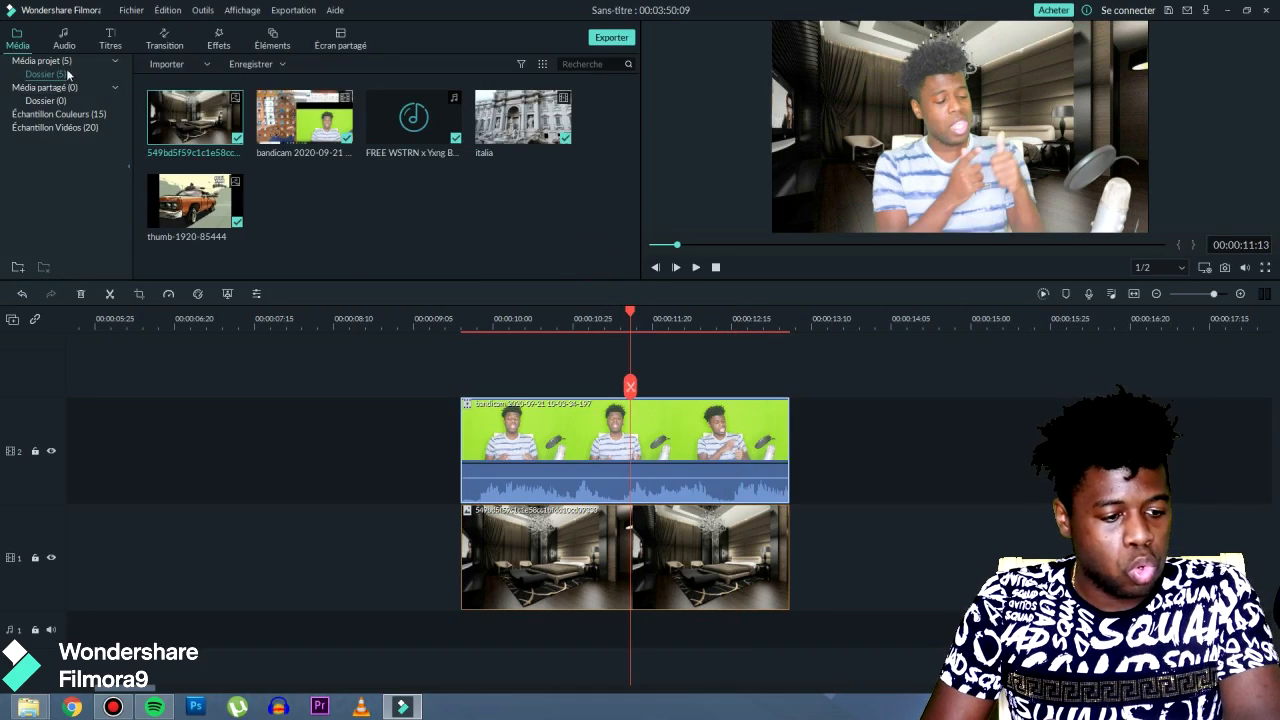
Browse the included music tracks in the audio library.
click(63, 33)
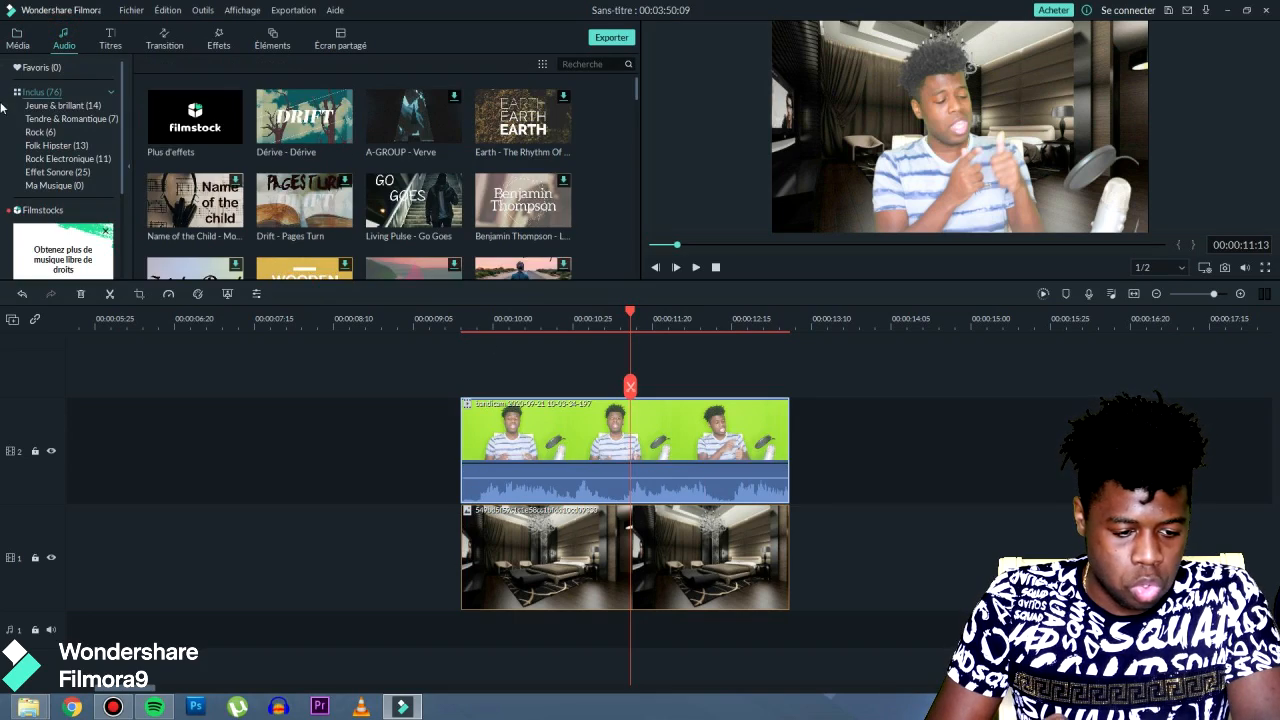
scroll(434, 142, down, 5)
scroll(567, 170, up, 5)
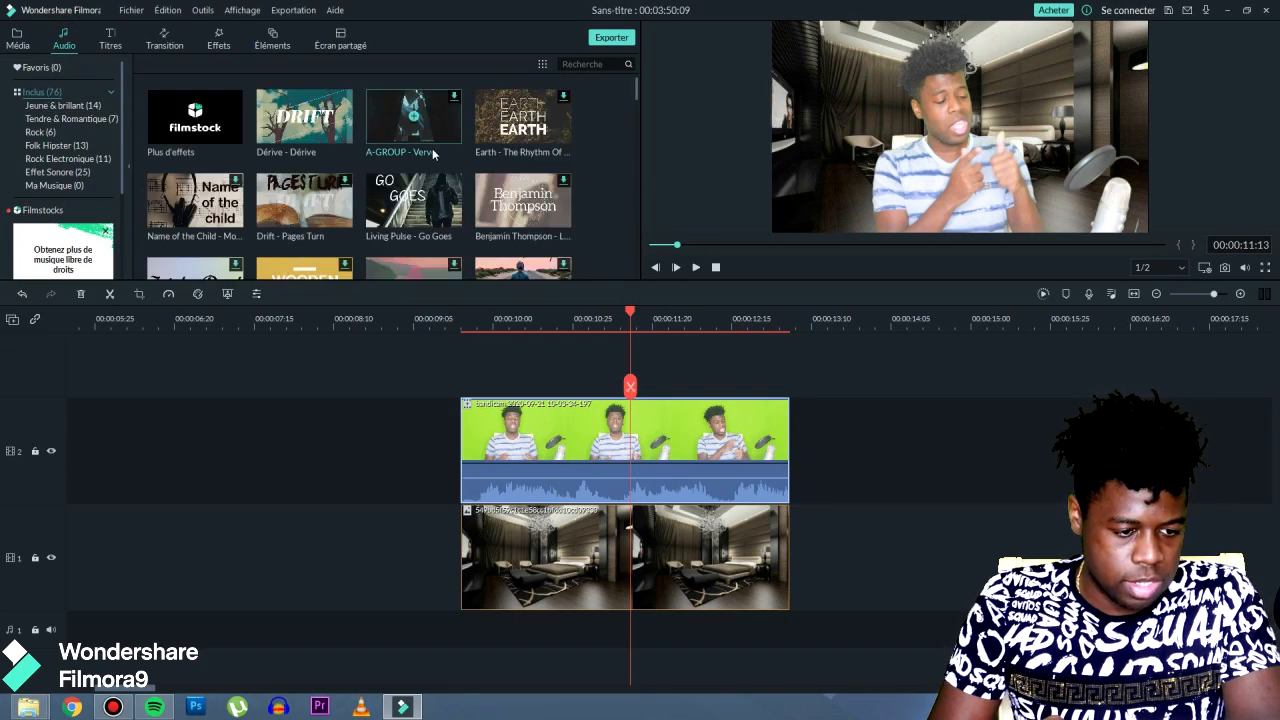
Add the Ouverture 11 title on a new video track above the bandicam clip, aligned with the clip's start.
click(107, 40)
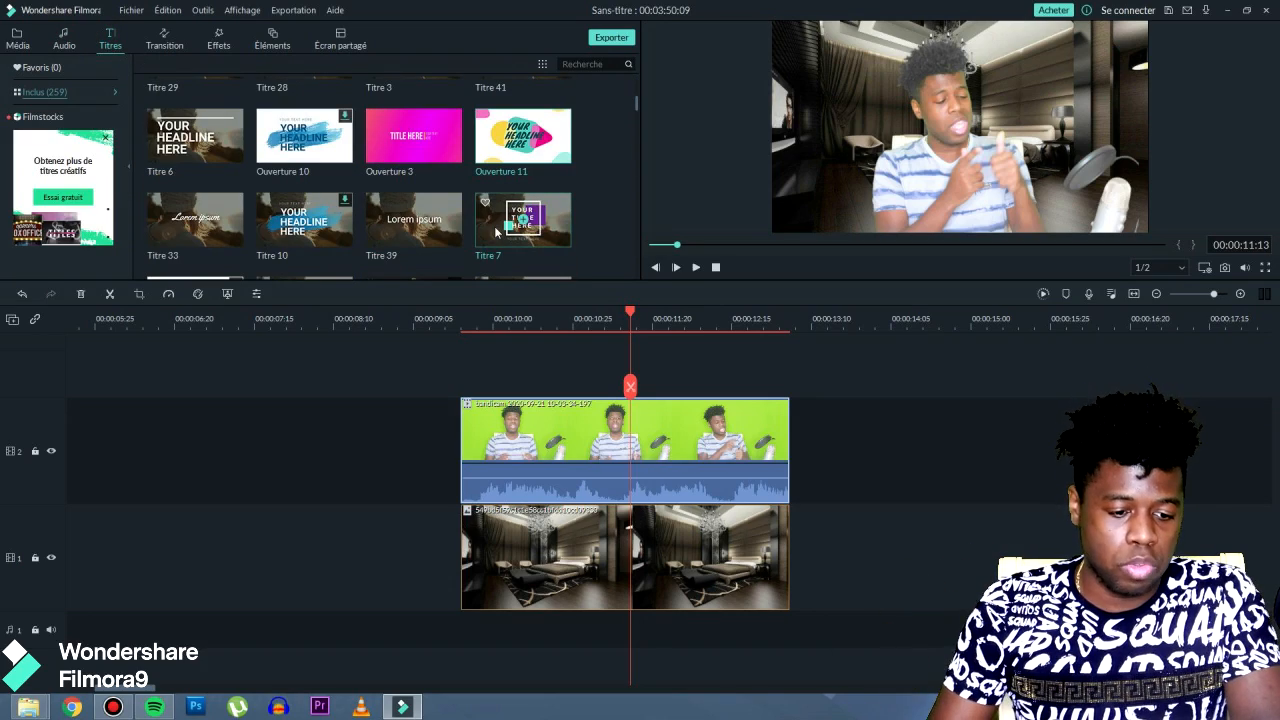
scroll(337, 155, down, 10)
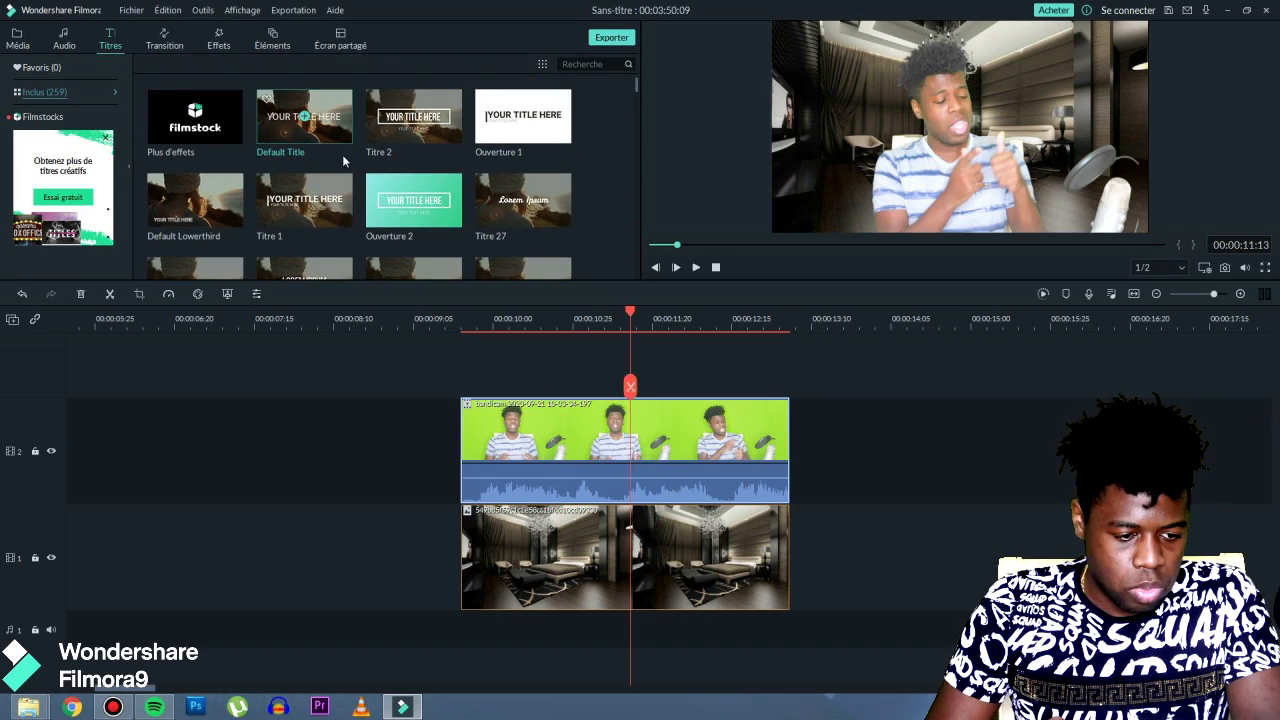
scroll(326, 160, down, 4)
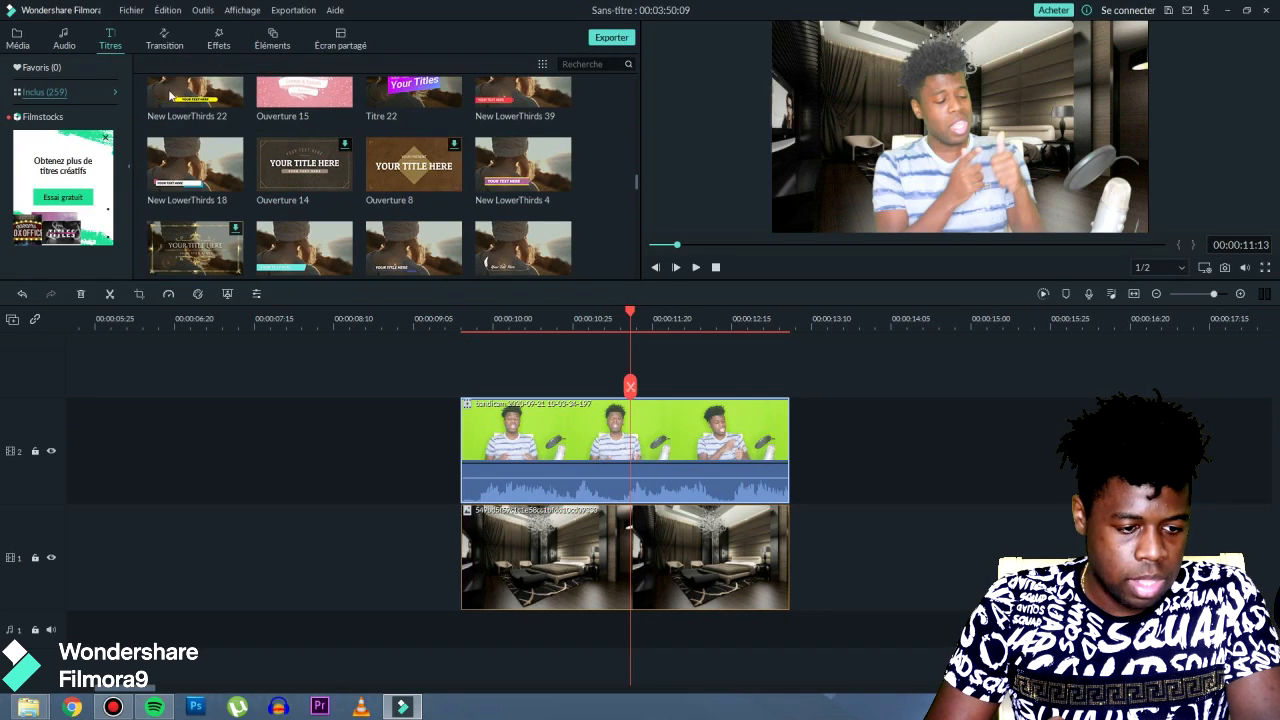
scroll(385, 170, up, 12)
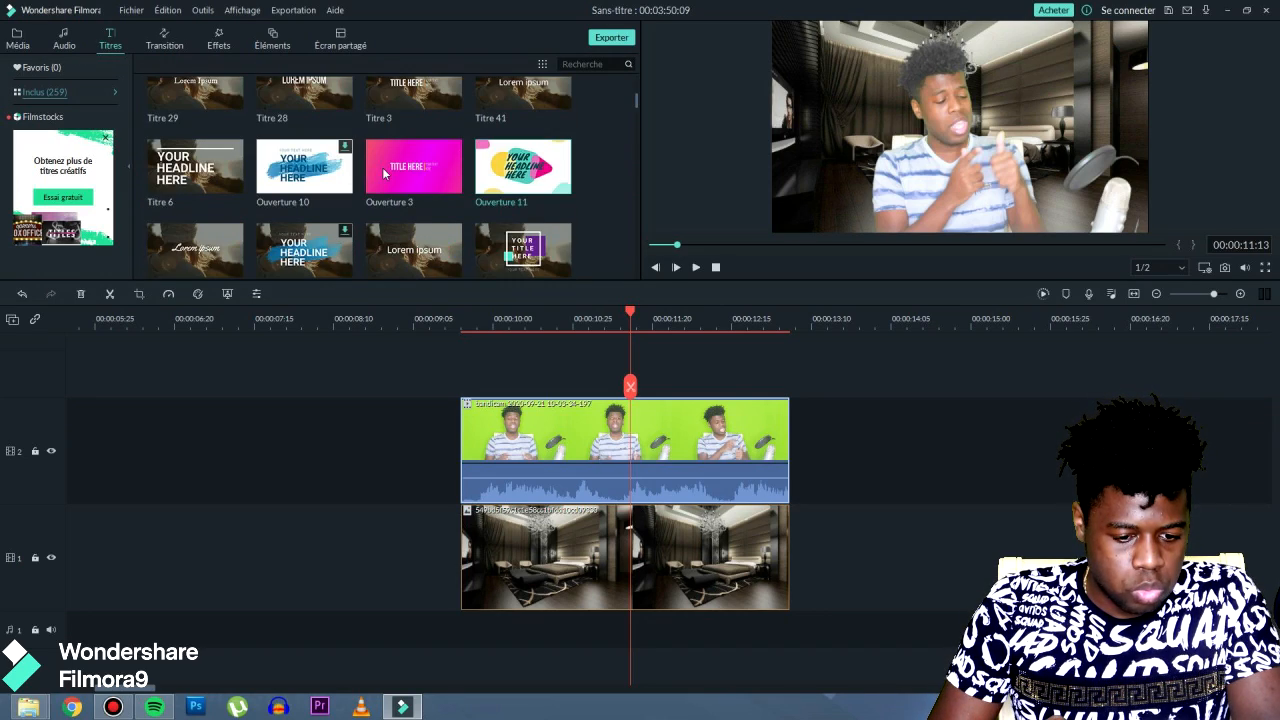
drag(489, 164, 467, 374)
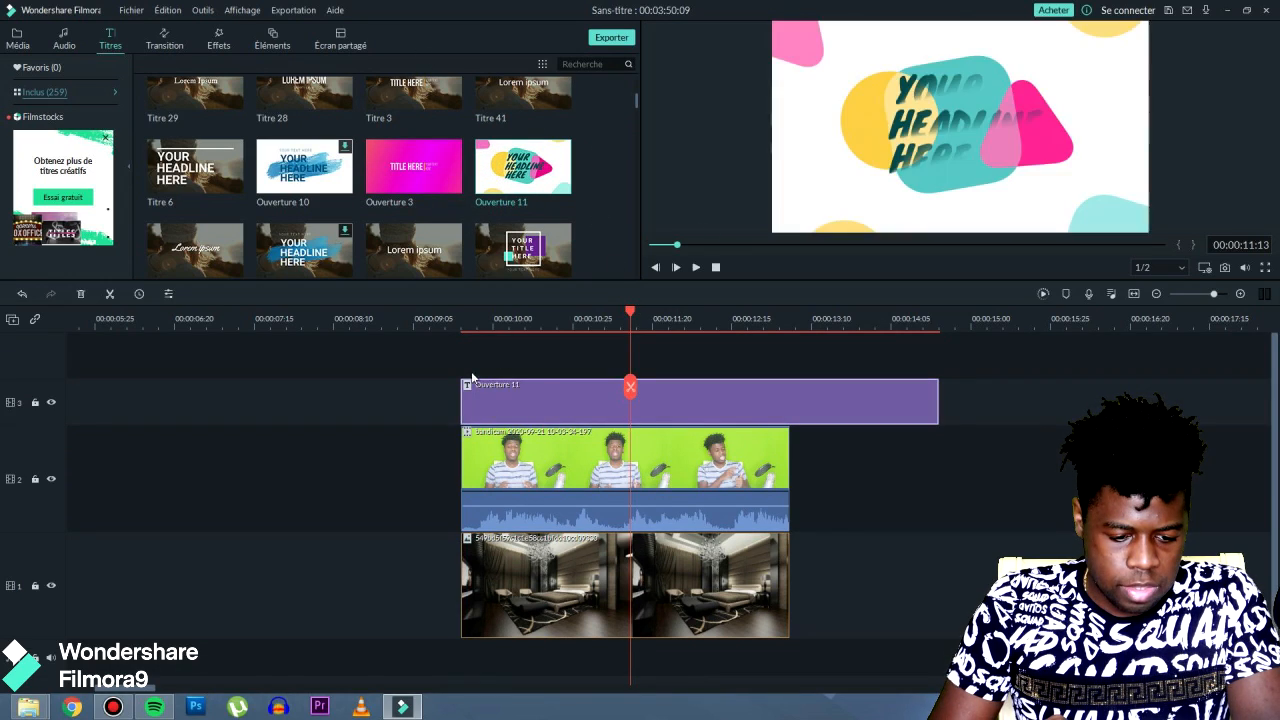
Play back the Ouverture 11 title from its start and park the playhead at 00:00:12:17.
drag(630, 312, 463, 320)
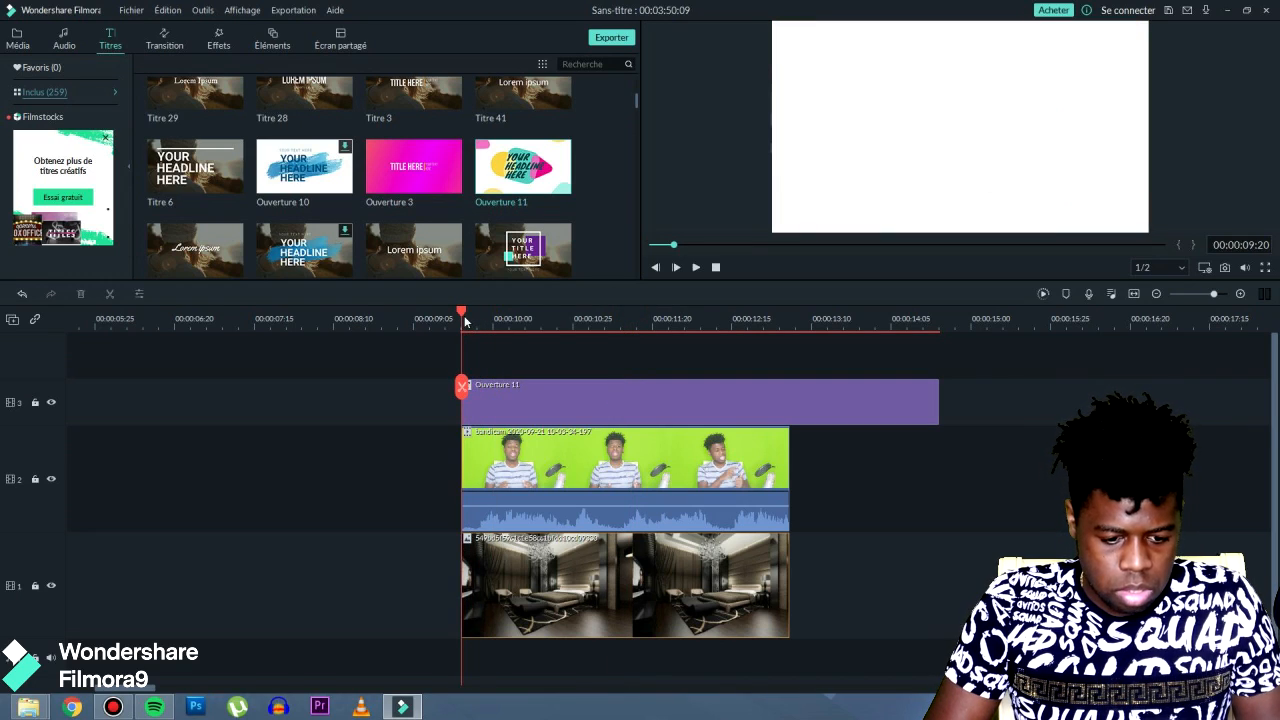
key(space)
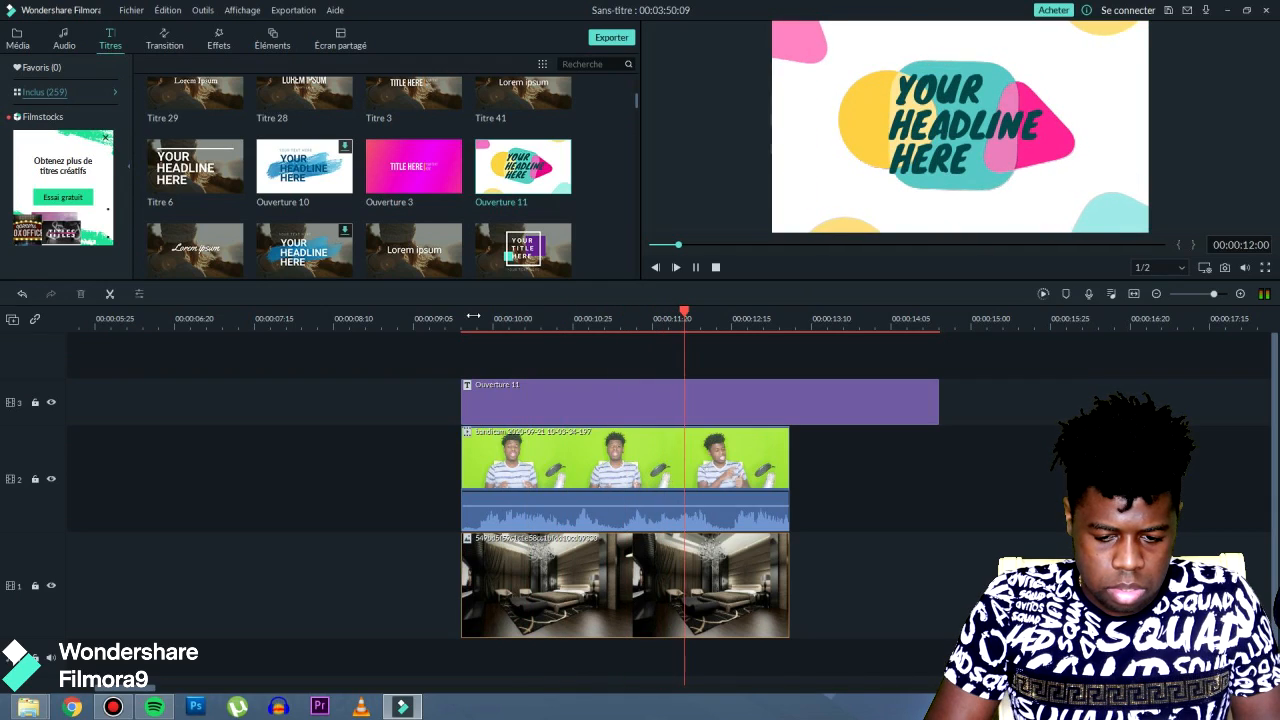
key(space)
drag(776, 312, 739, 334)
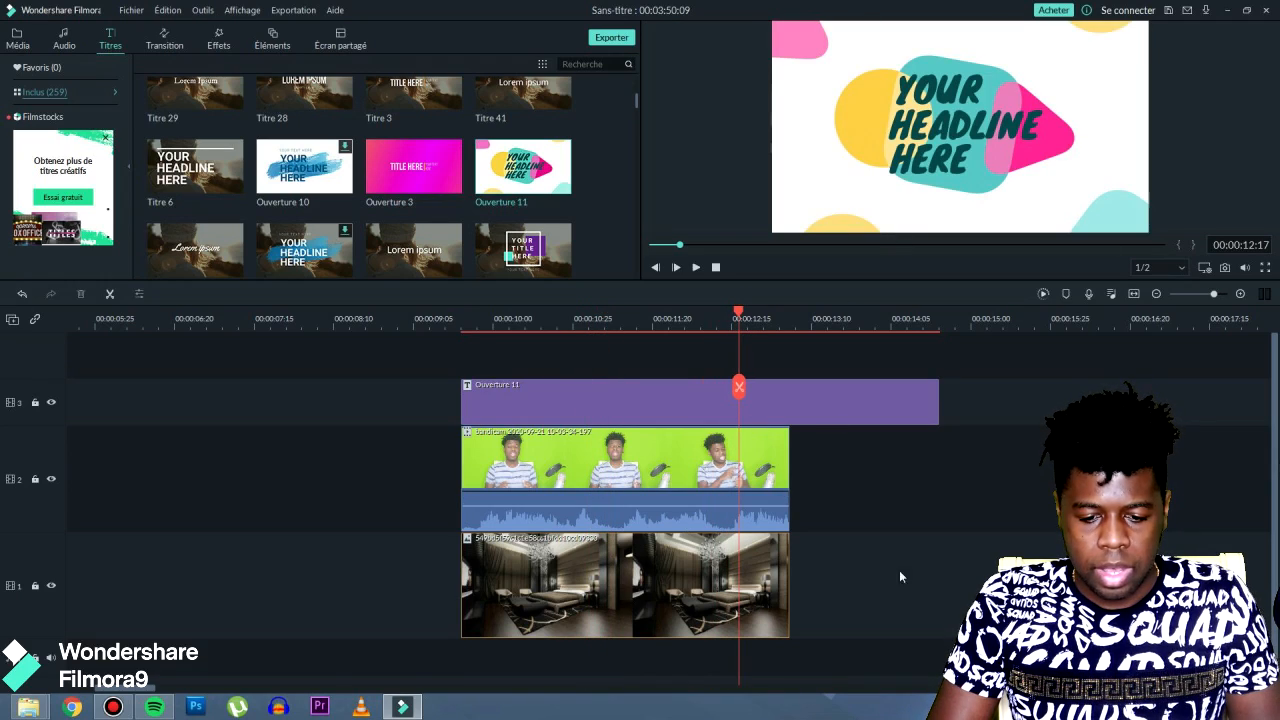
Replace the HEADLINE text of the Ouverture 11 title with "BlackTraap".
double_click(942, 124)
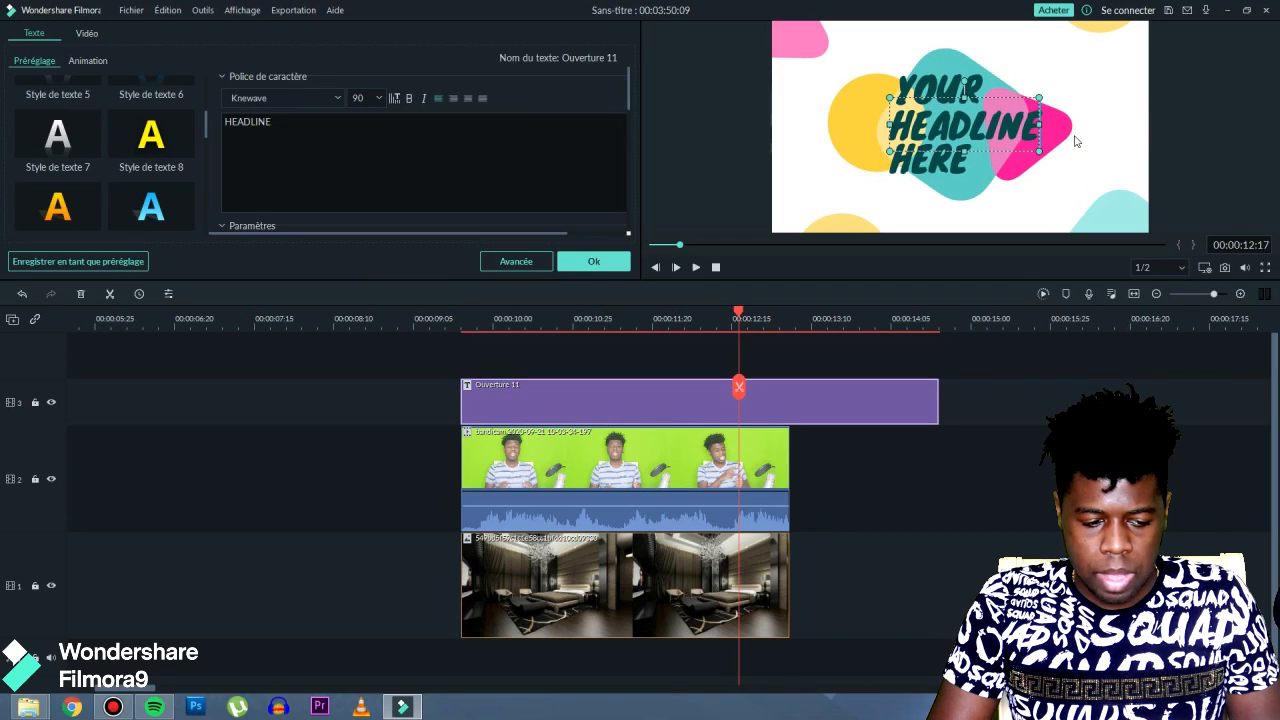
double_click(290, 134)
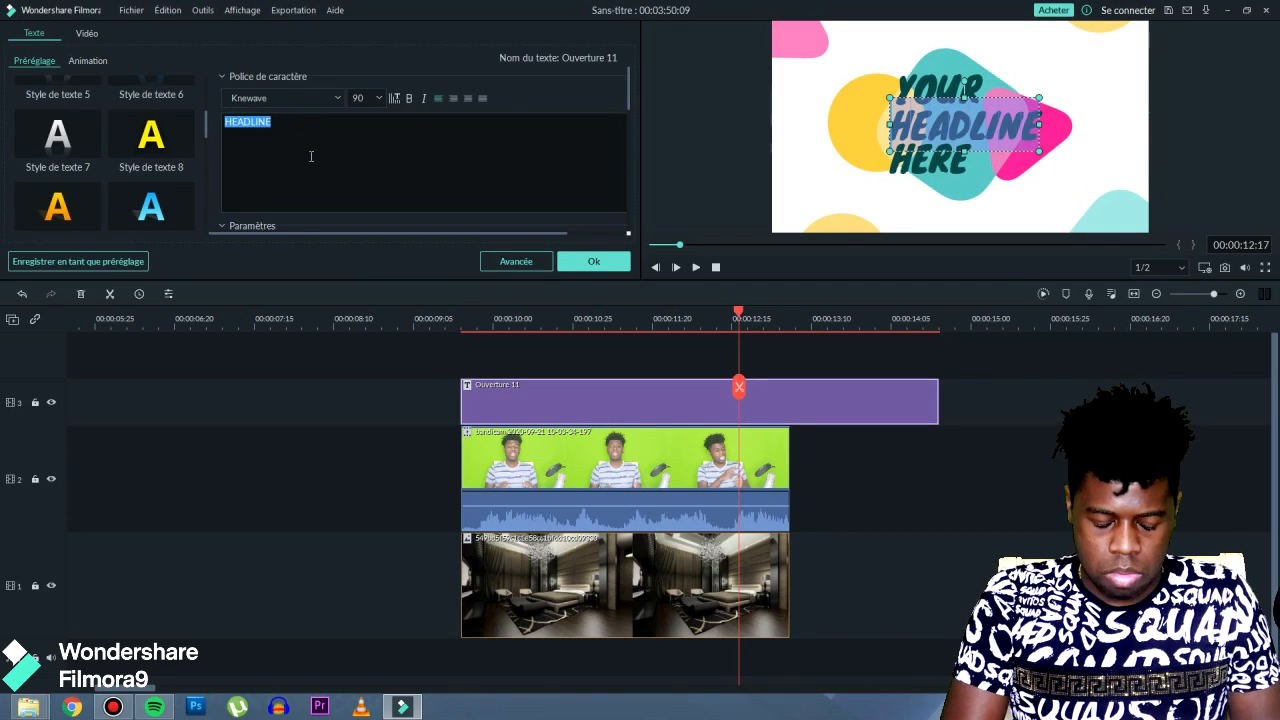
key(BackSpace)
text(B)
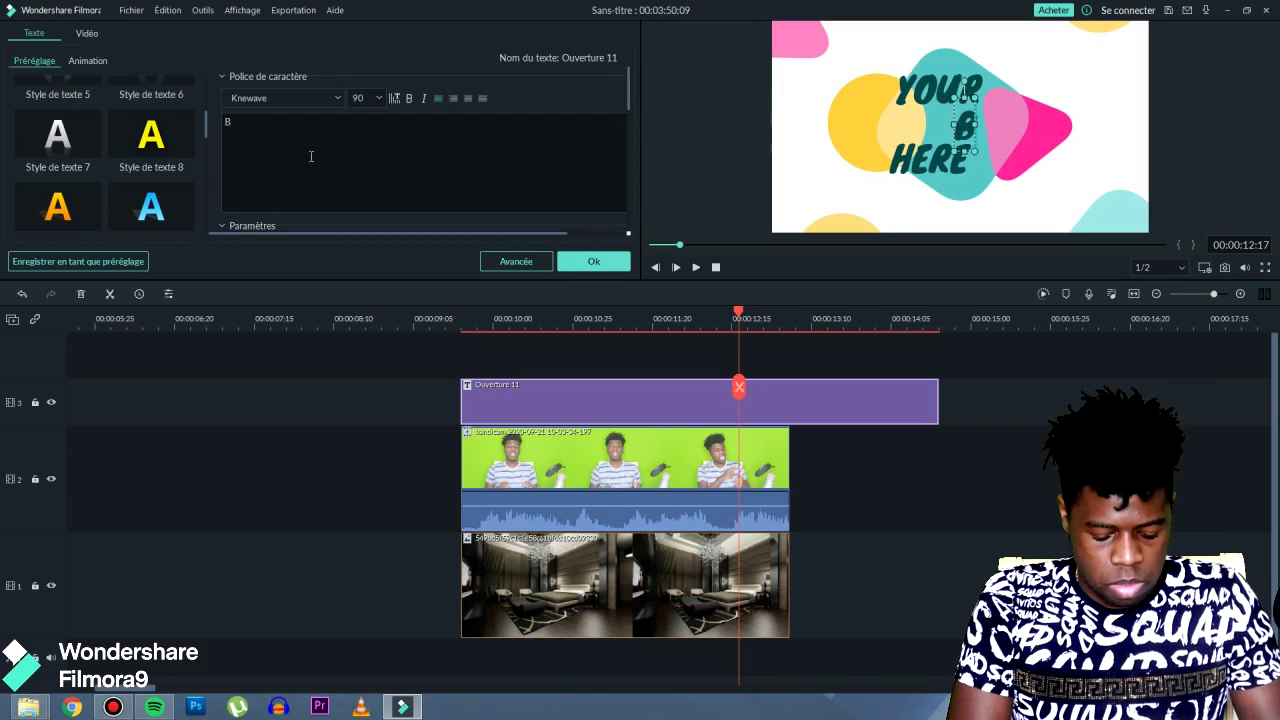
text(lackT)
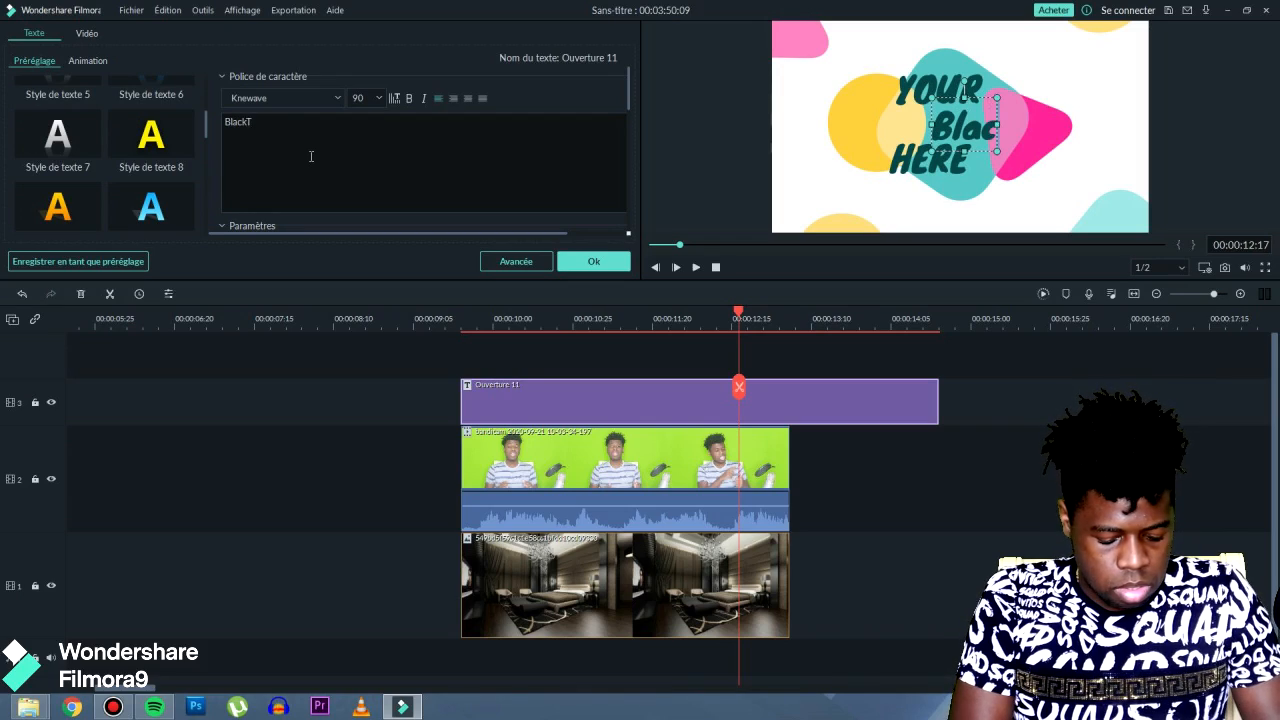
text(raap)
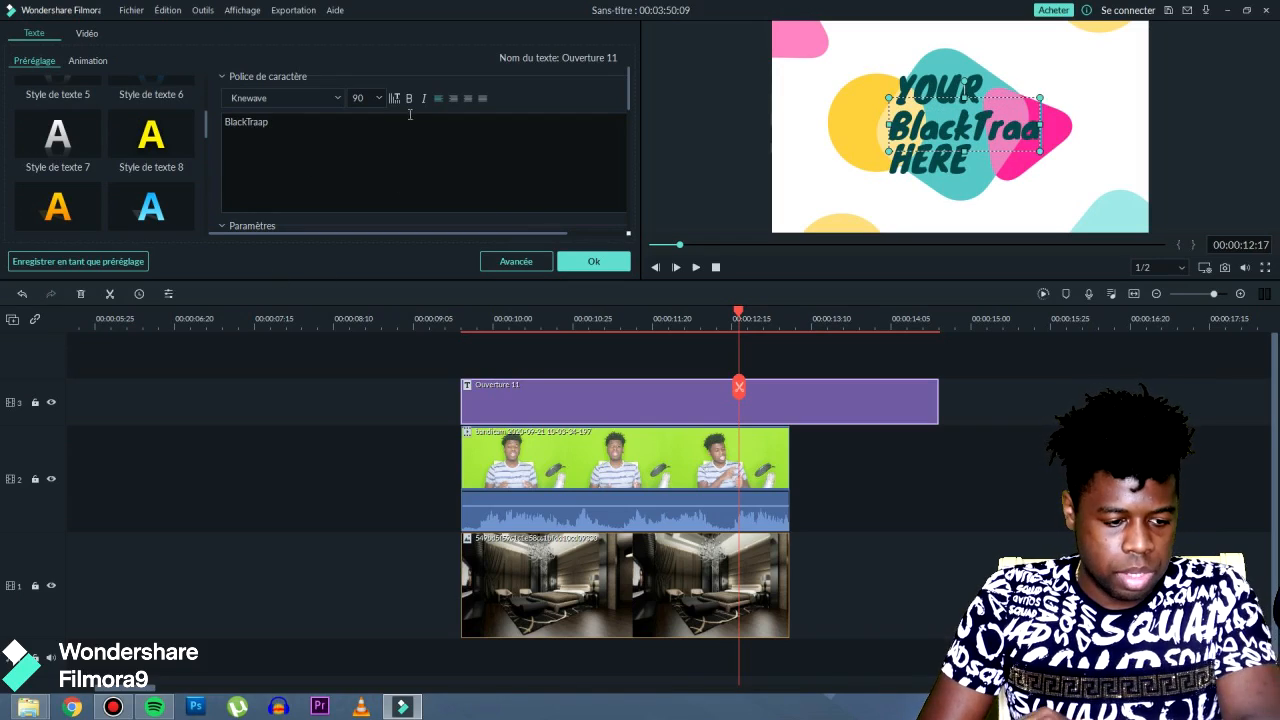
Examine the text style presets, font settings and text animations offered for the title.
scroll(80, 147, down, 8)
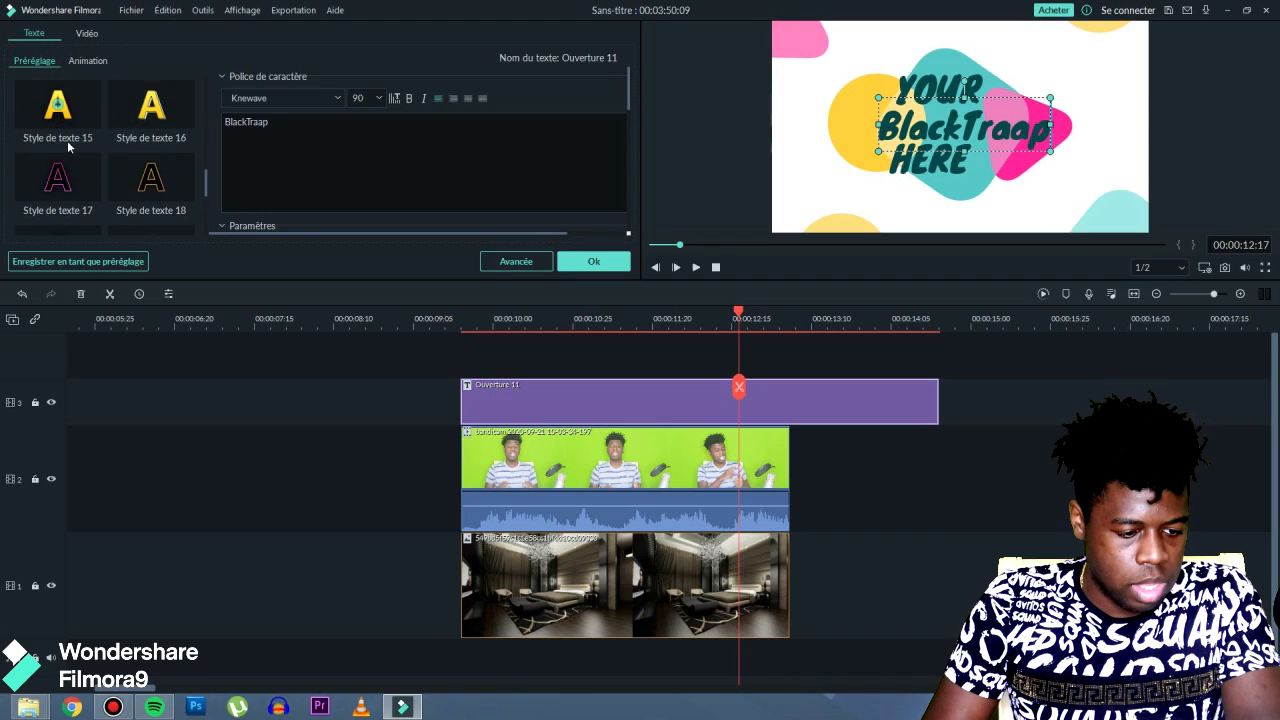
click(301, 103)
click(326, 101)
click(340, 97)
click(536, 114)
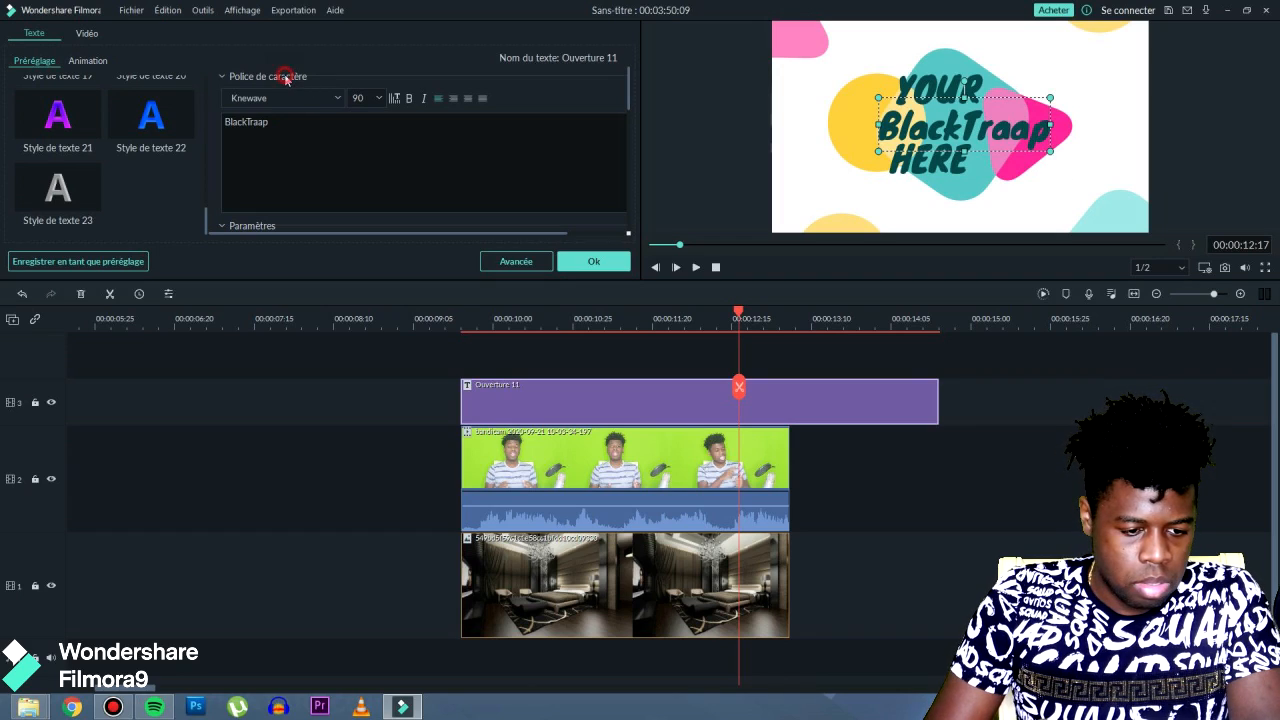
click(86, 62)
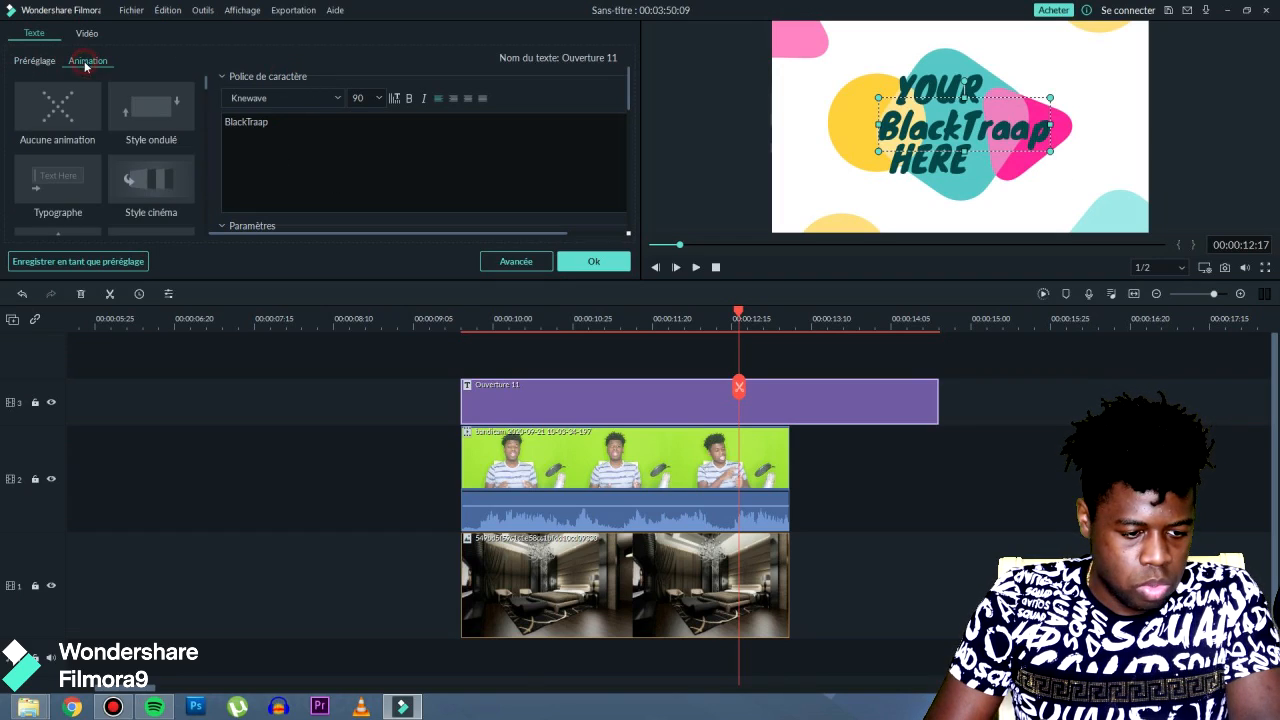
click(153, 141)
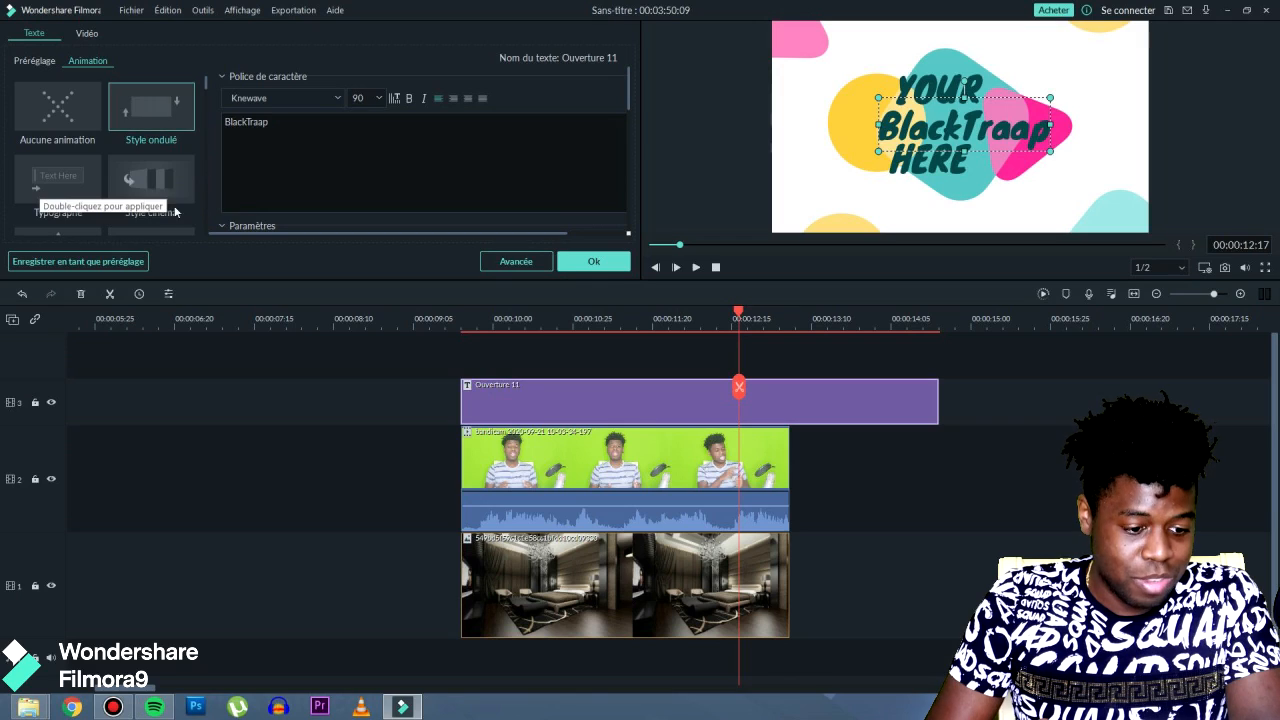
scroll(100, 185, down, 3)
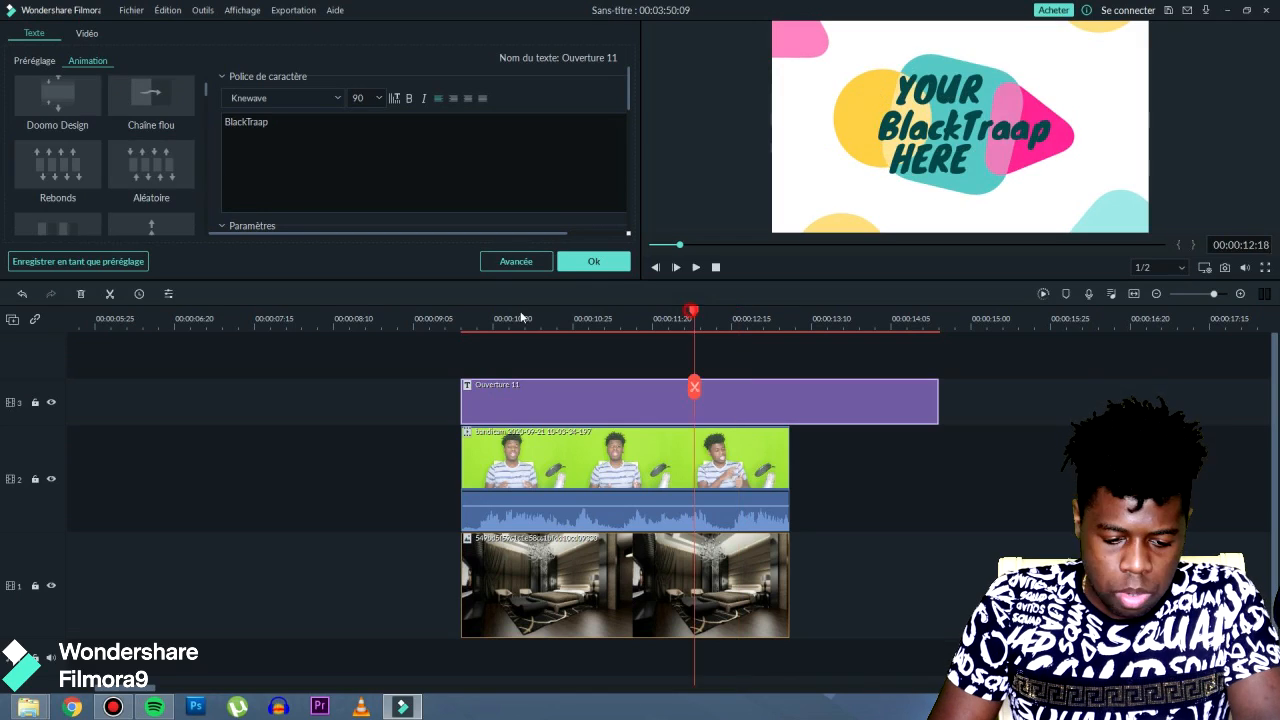
Remove the YOUR and HERE texts from the Ouverture 11 title and confirm, keeping only BlackTraap.
click(948, 90)
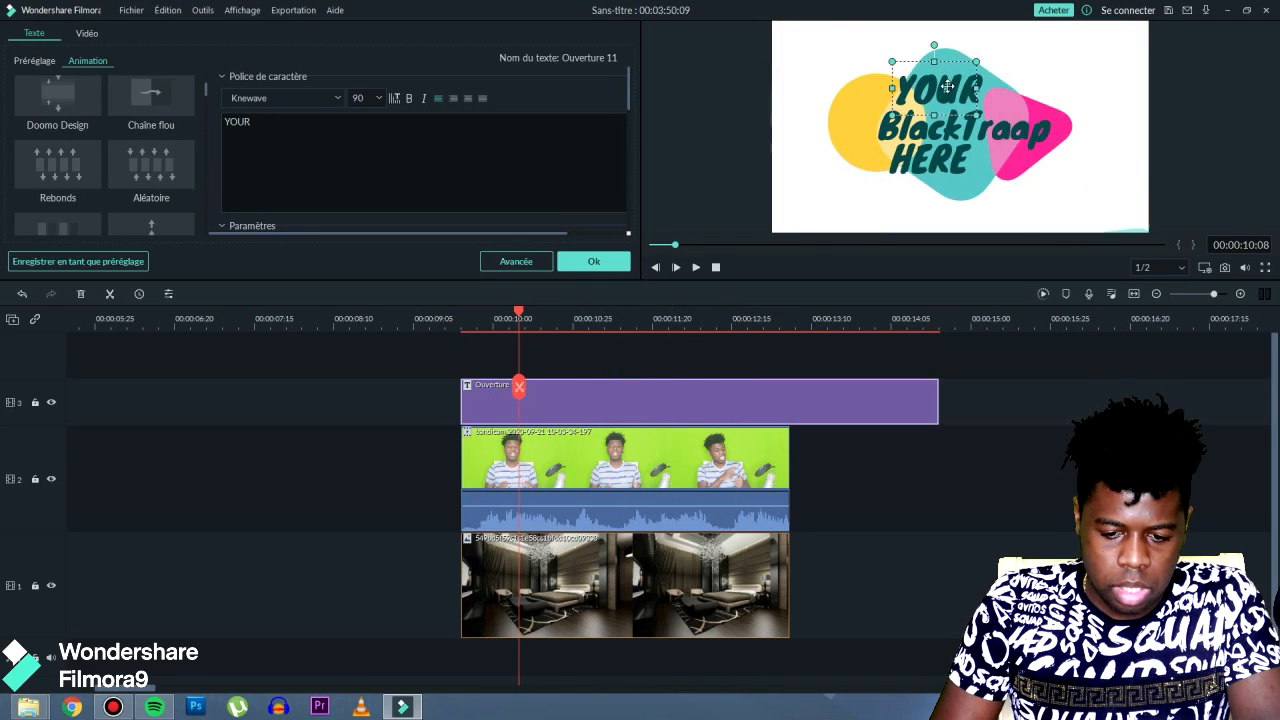
double_click(263, 123)
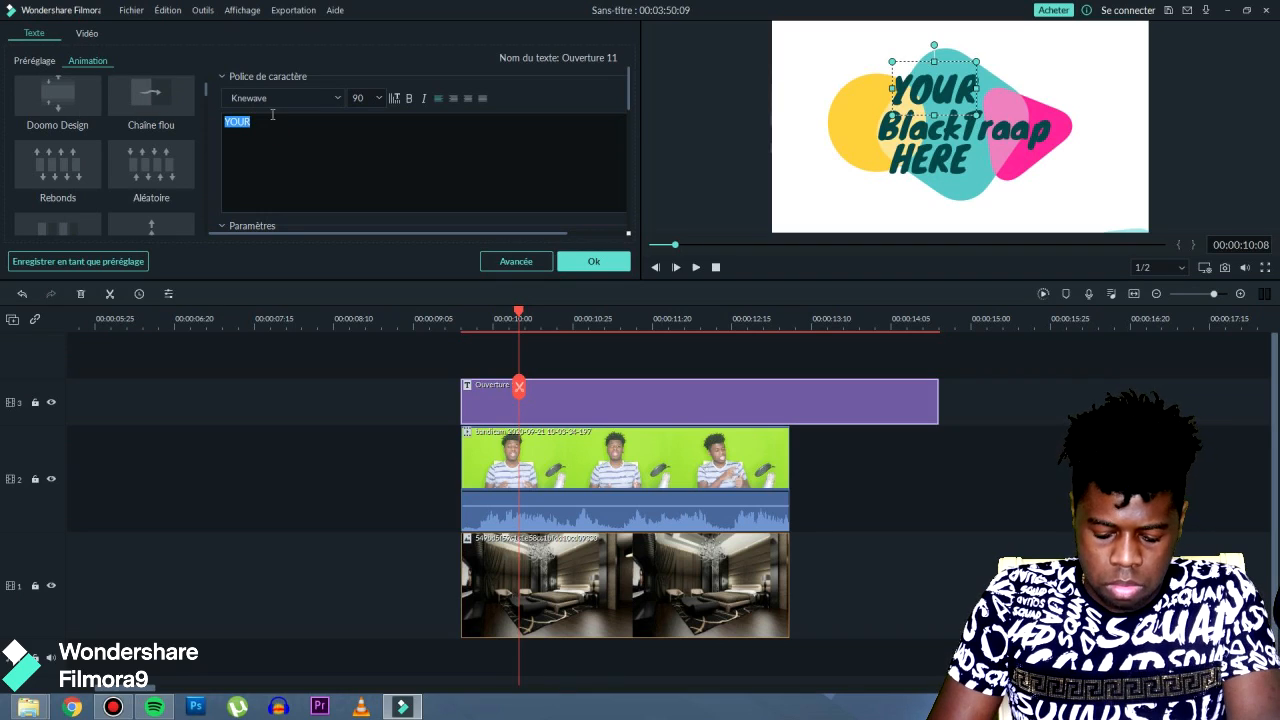
key(BackSpace)
click(593, 261)
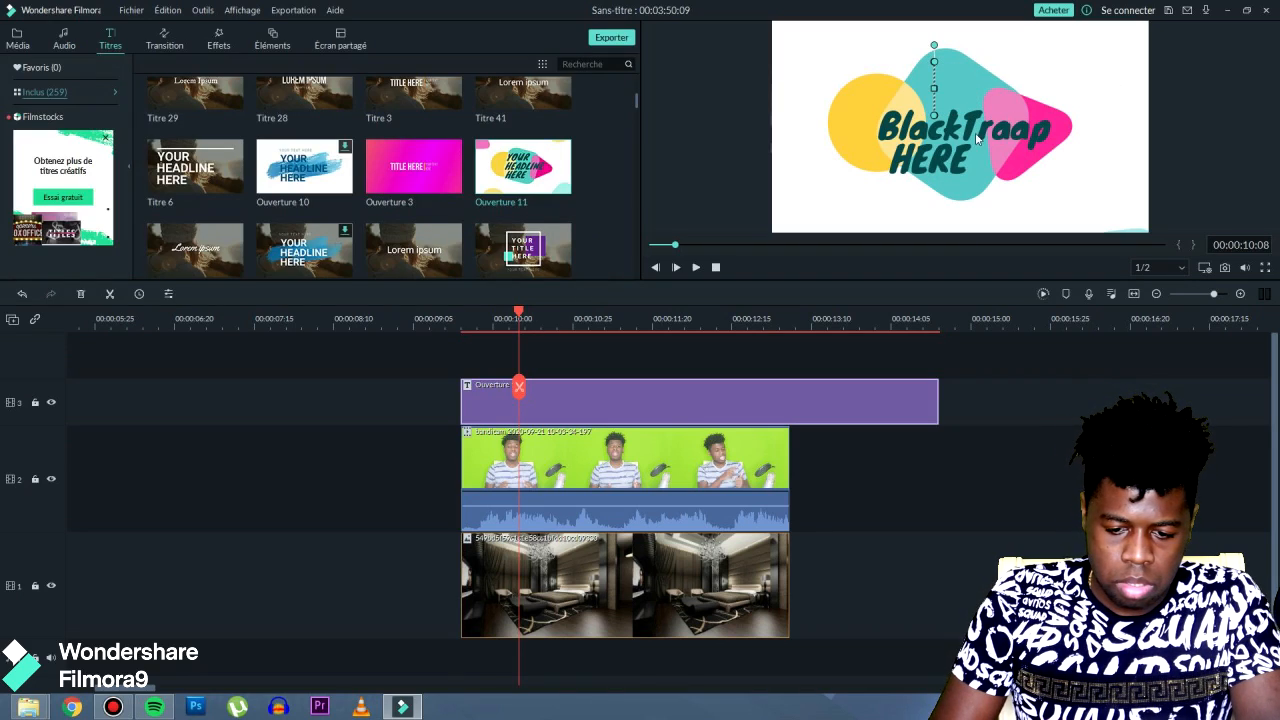
double_click(920, 152)
double_click(266, 128)
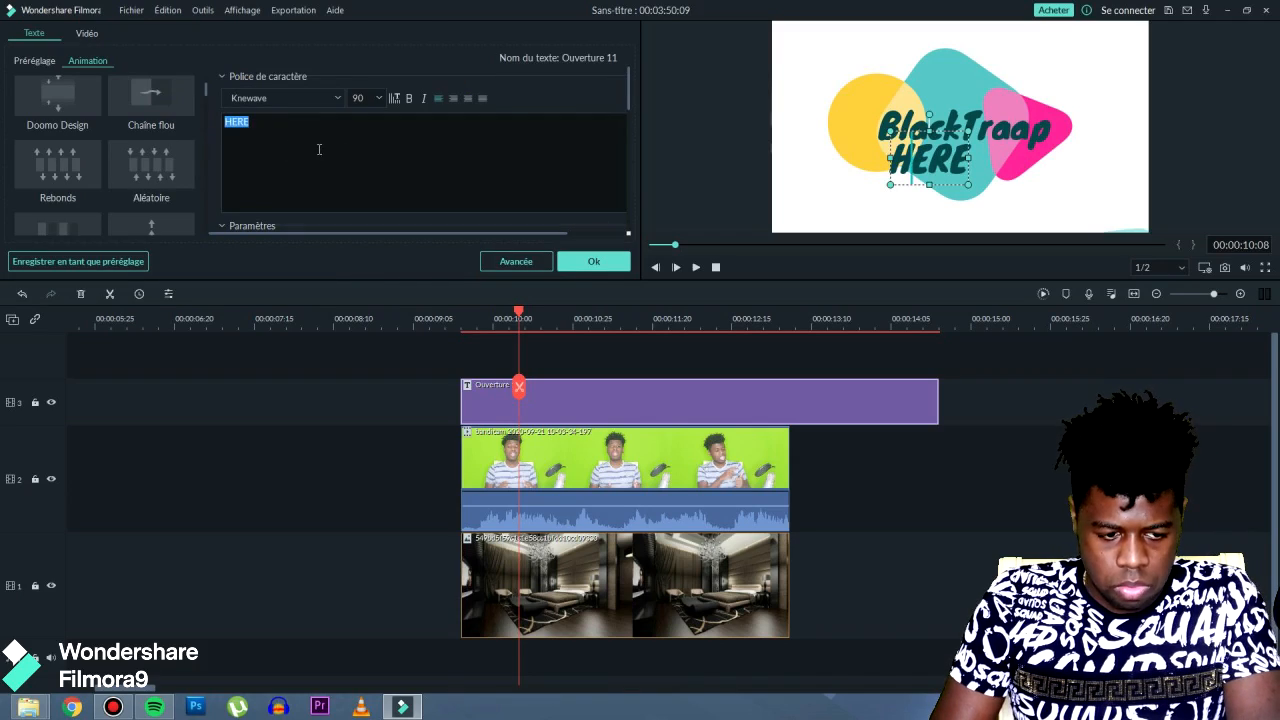
key(BackSpace)
click(593, 261)
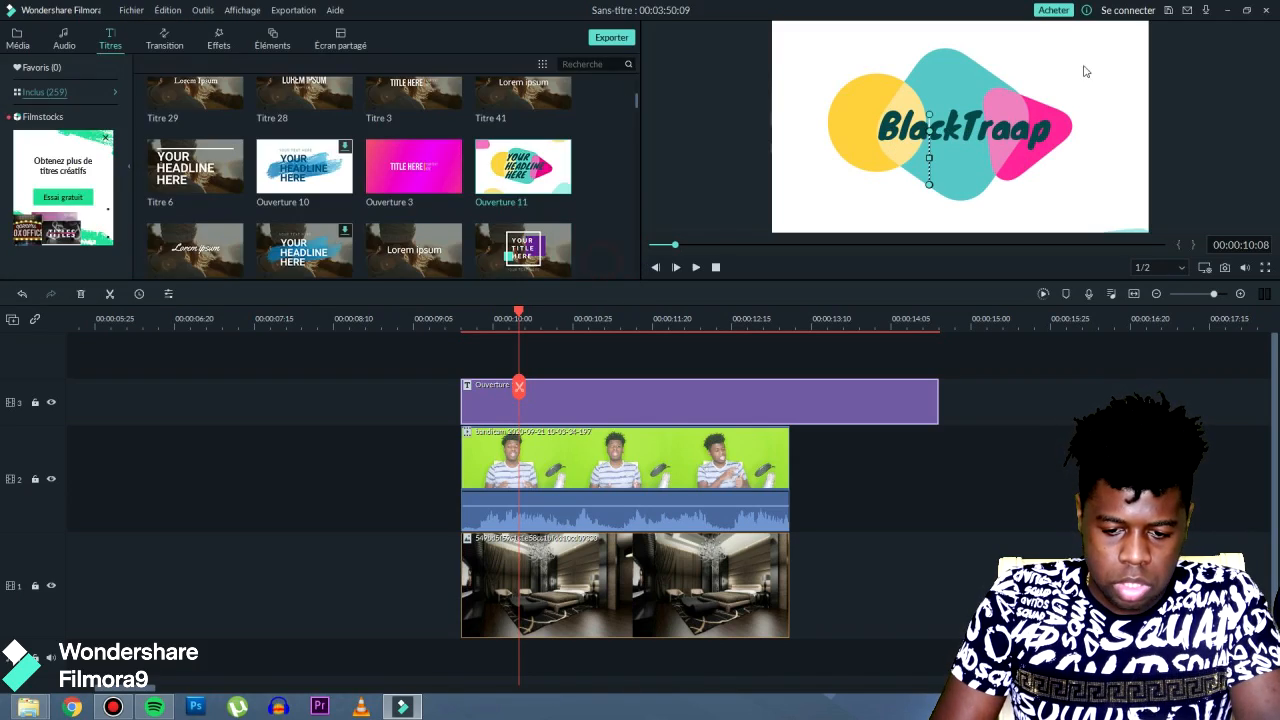
Preview the Ouverture 11 title, shorten it and place it on video track 2 directly in front of the bandicam clip.
click(450, 313)
key(space)
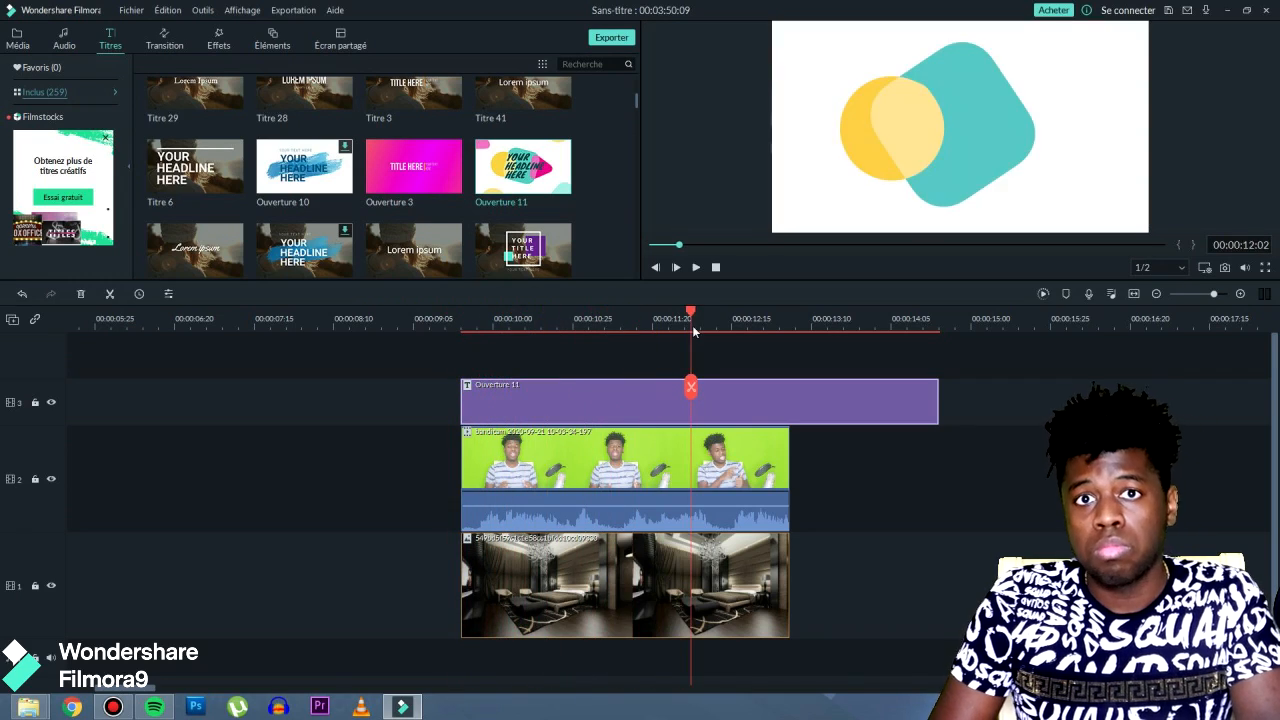
drag(535, 417, 264, 312)
key(space)
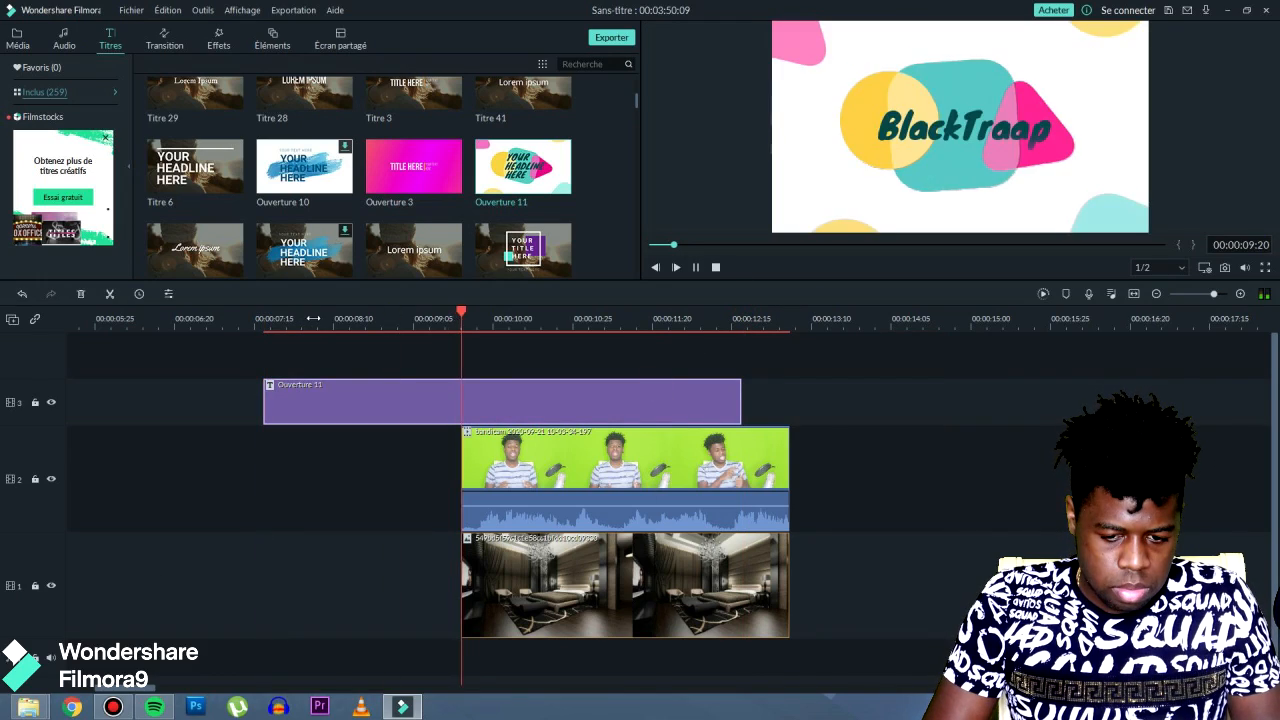
click(615, 407)
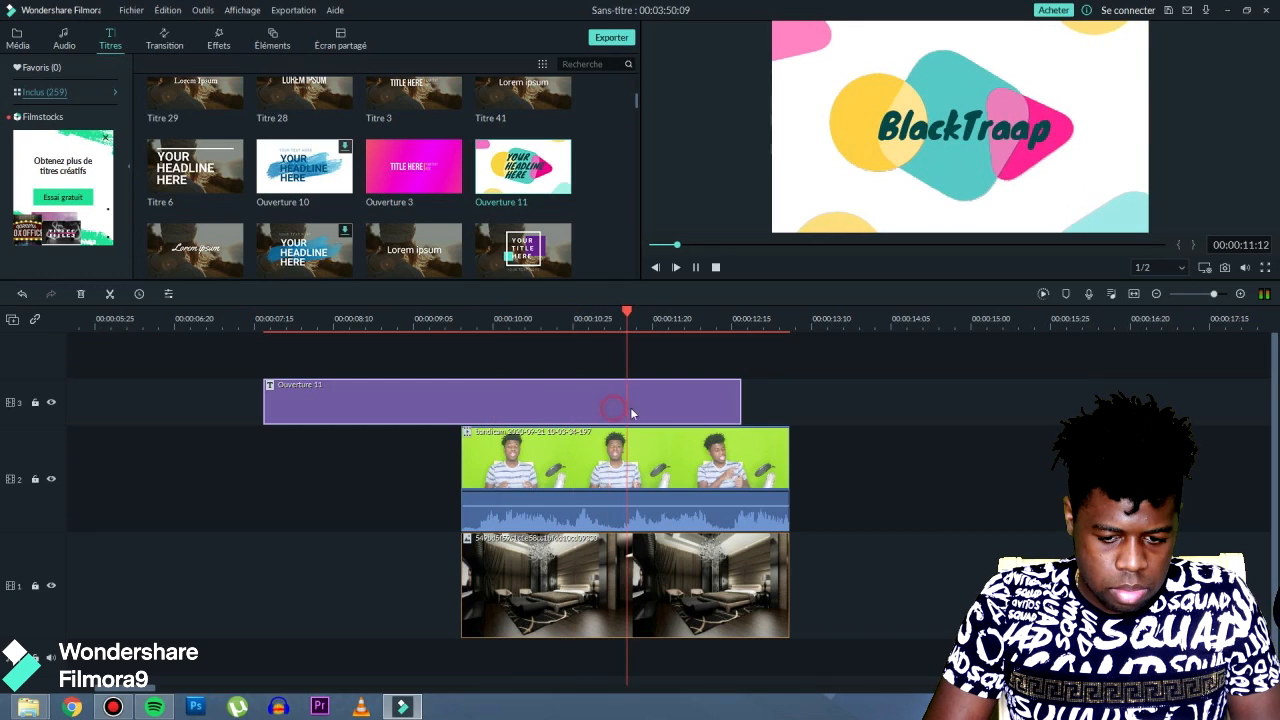
click(695, 267)
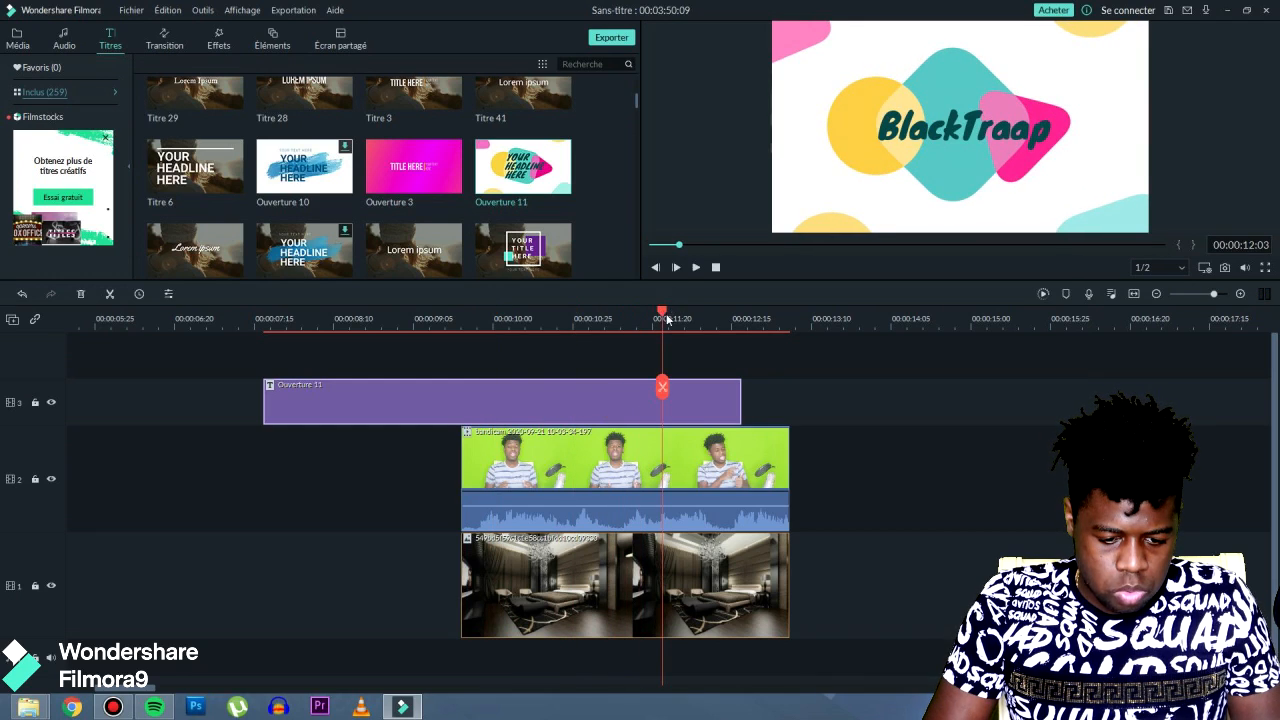
click(594, 318)
mouse_move(281, 280)
mouse_down()
mouse_move(281, 209)
mouse_move(281, 263)
mouse_up()
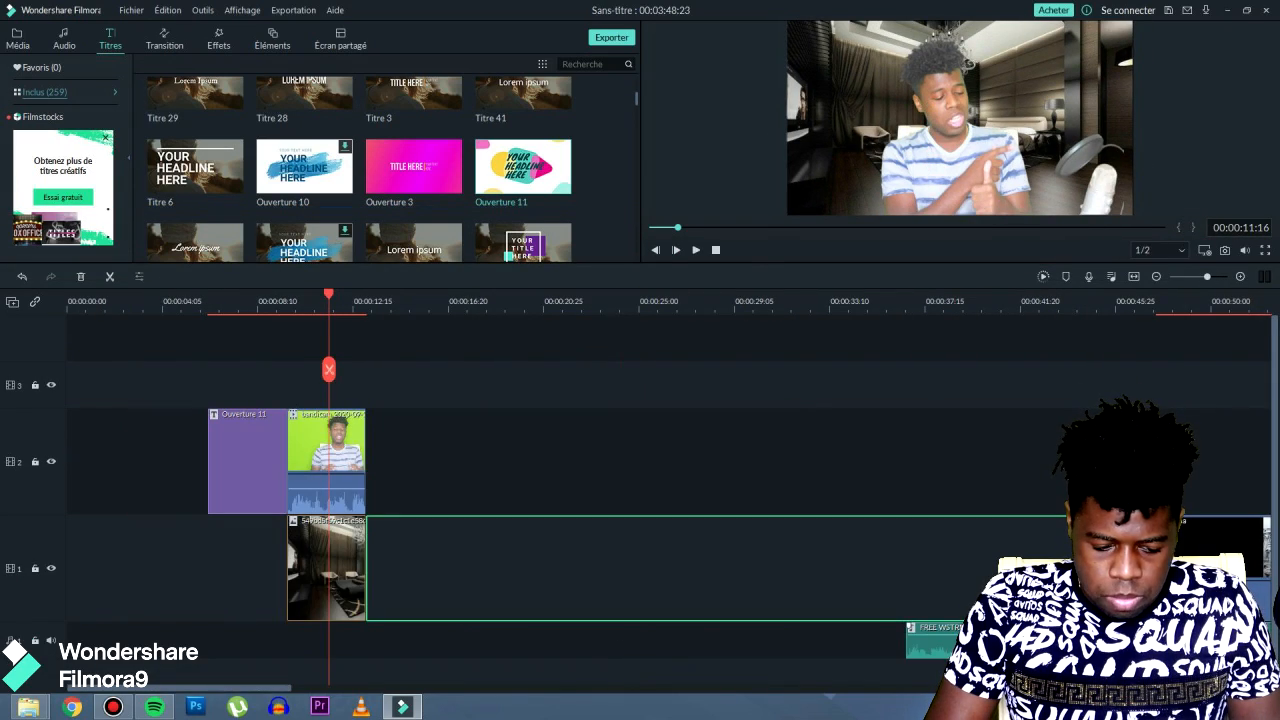
Align the Feelings UK Afroswing Instrumental music with the title's start, play it back and split it at the bandicam clip's start.
drag(966, 640, 258, 628)
drag(272, 289, 680, 300)
key(space)
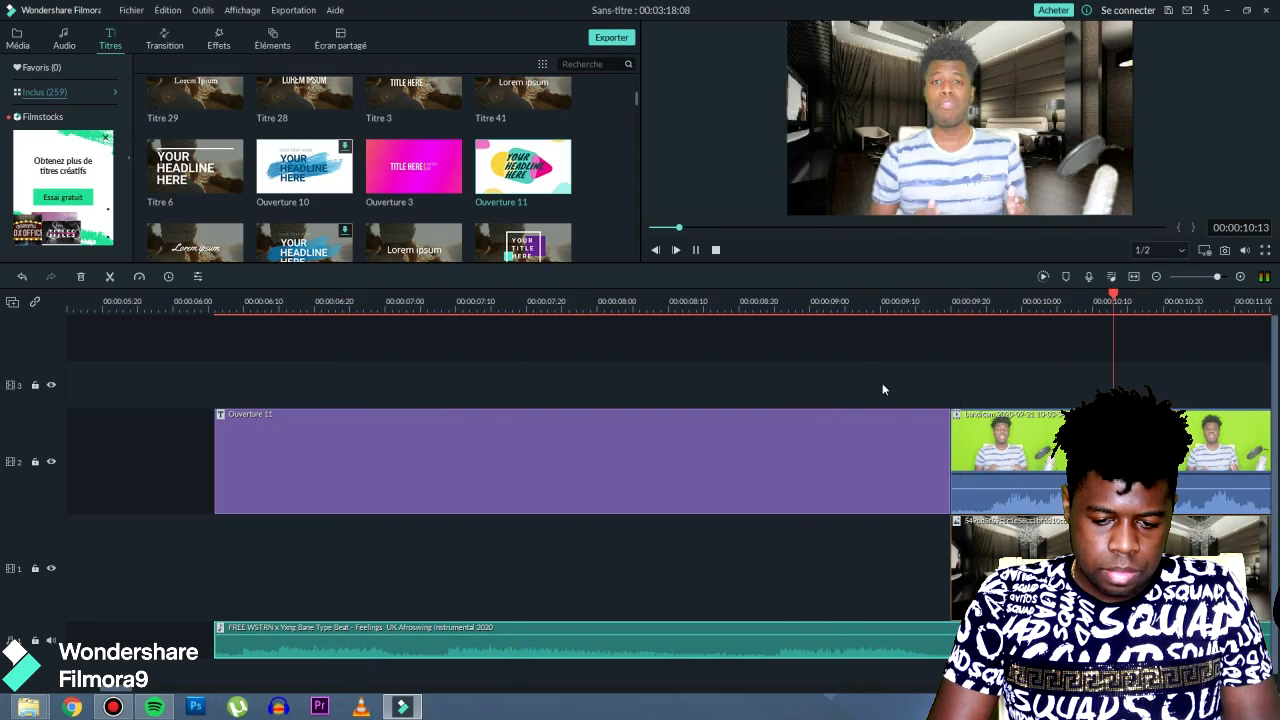
key(ctrl+minus)
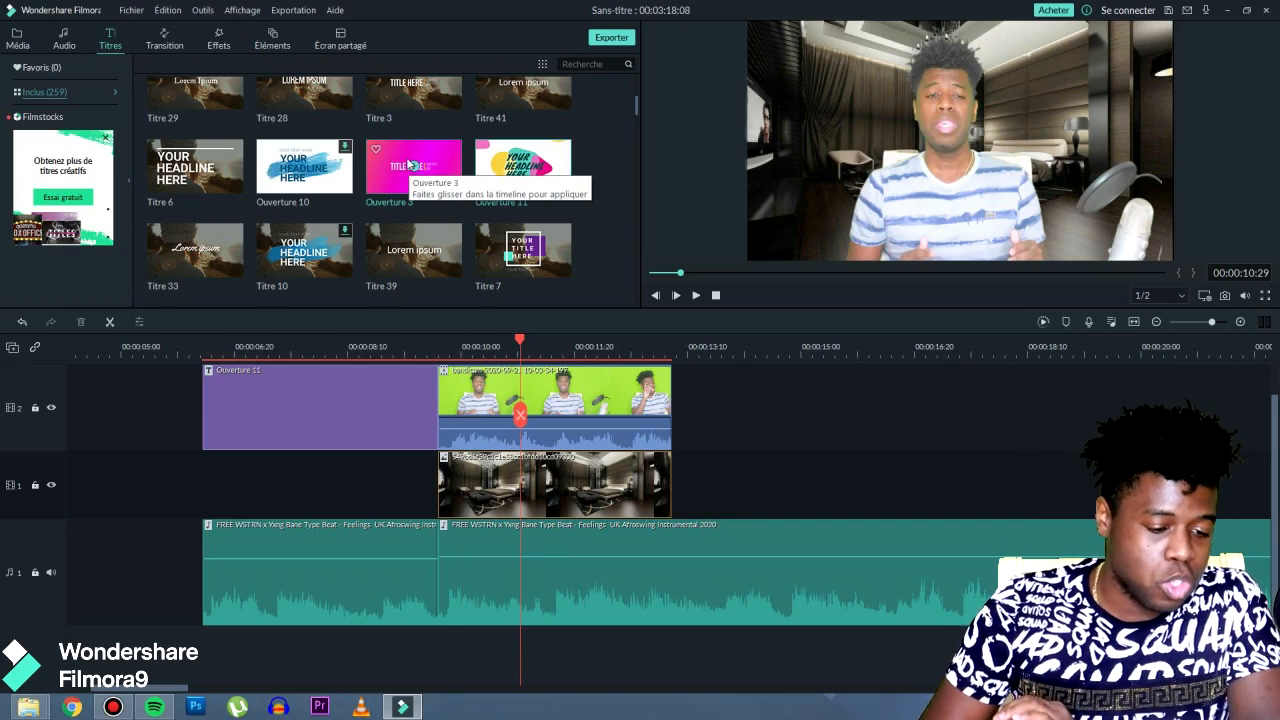
Browse the included titles and their categories, including the Sous-titre presets.
scroll(409, 163, down, 15)
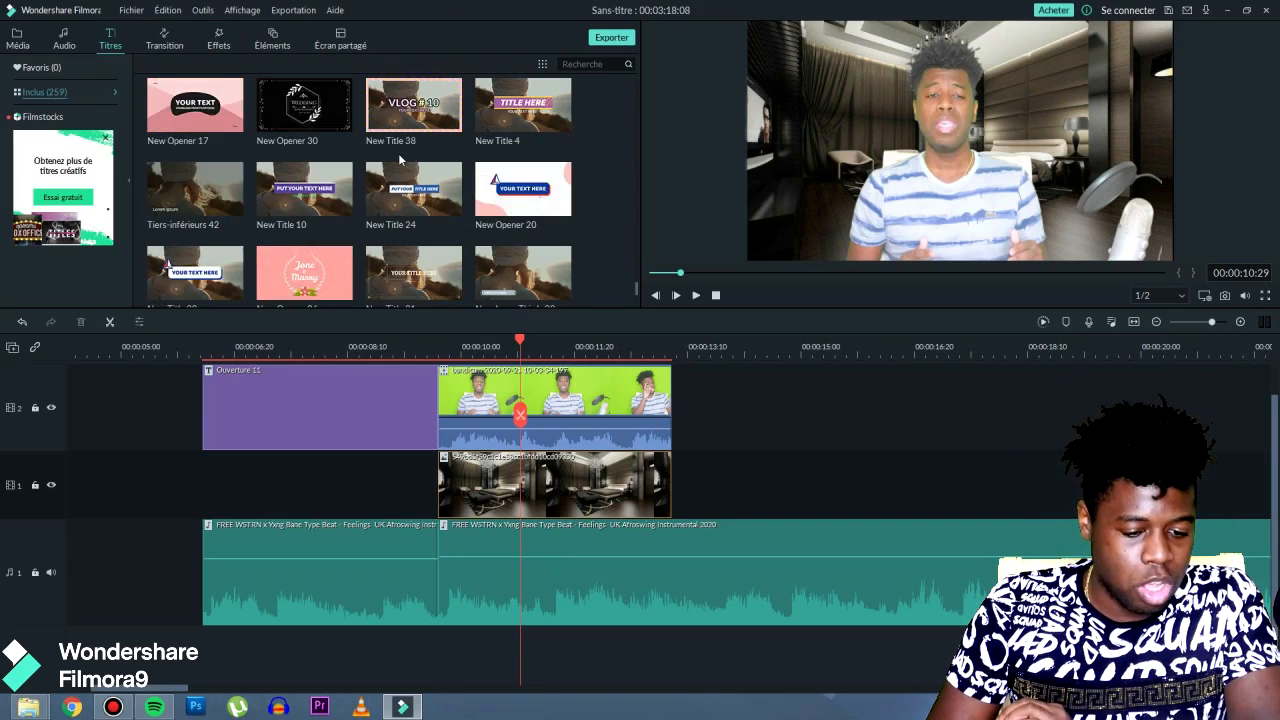
scroll(400, 165, down, 10)
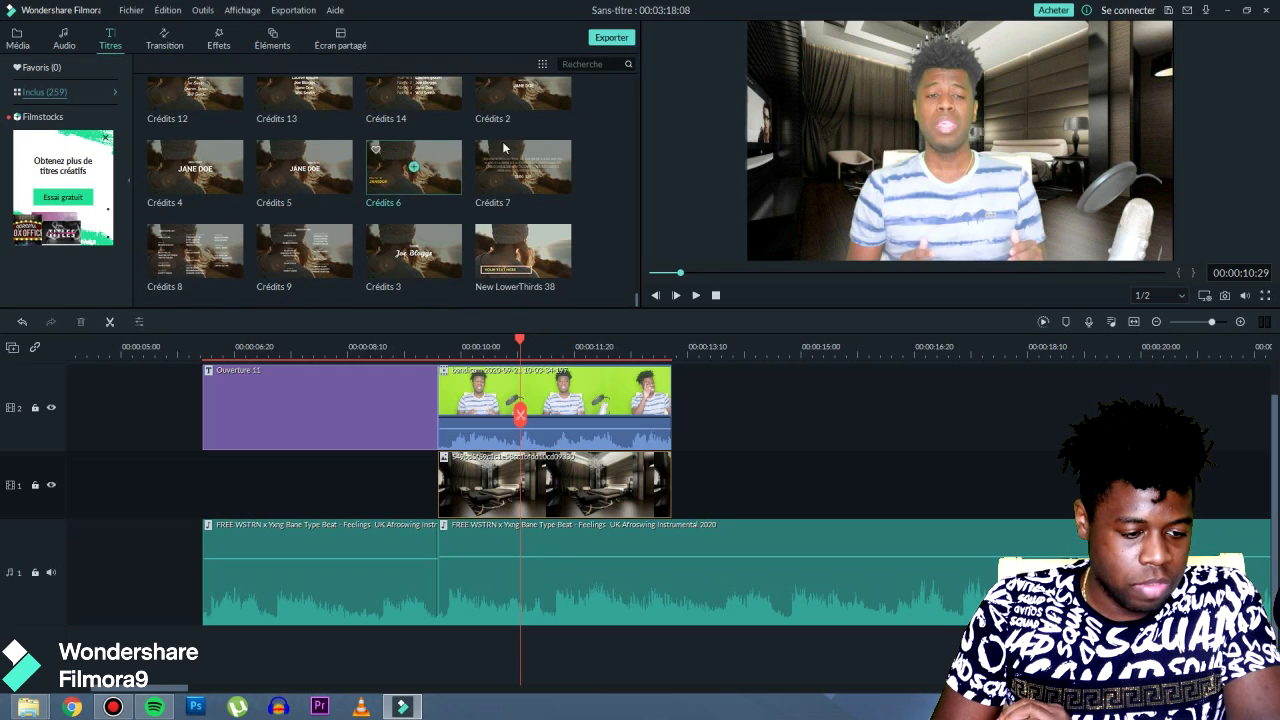
scroll(258, 202, up, 5)
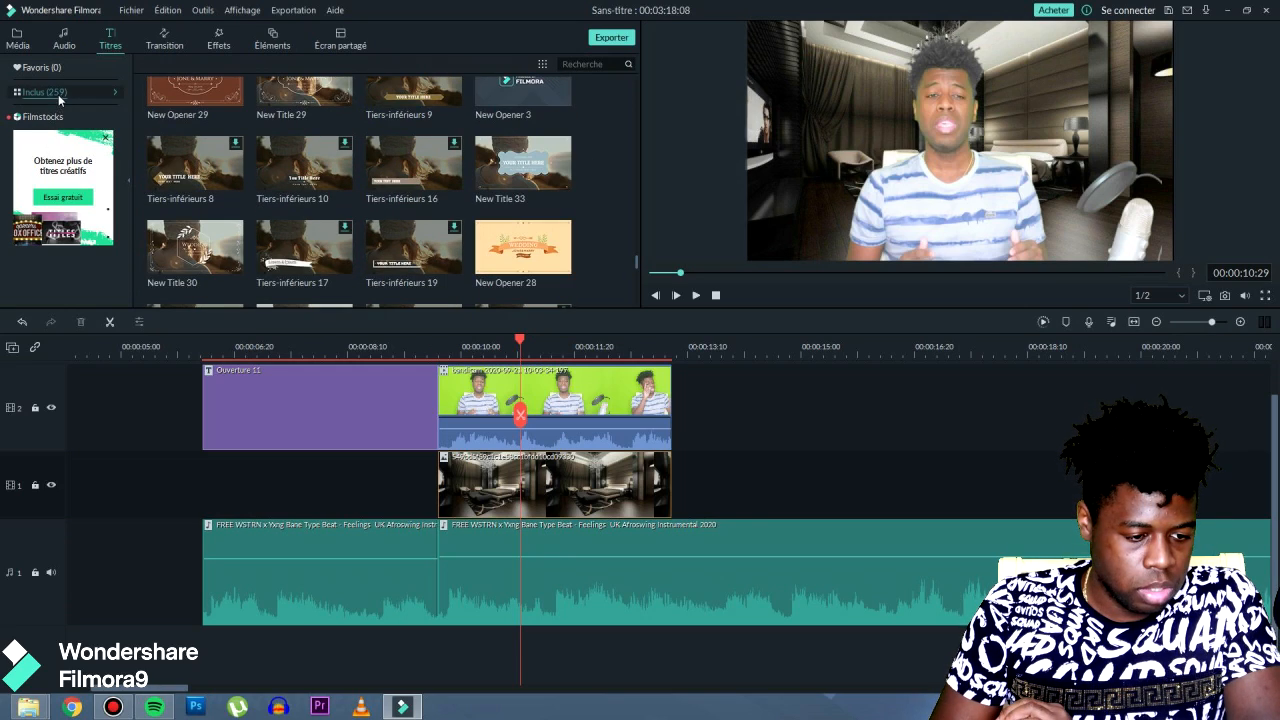
click(58, 93)
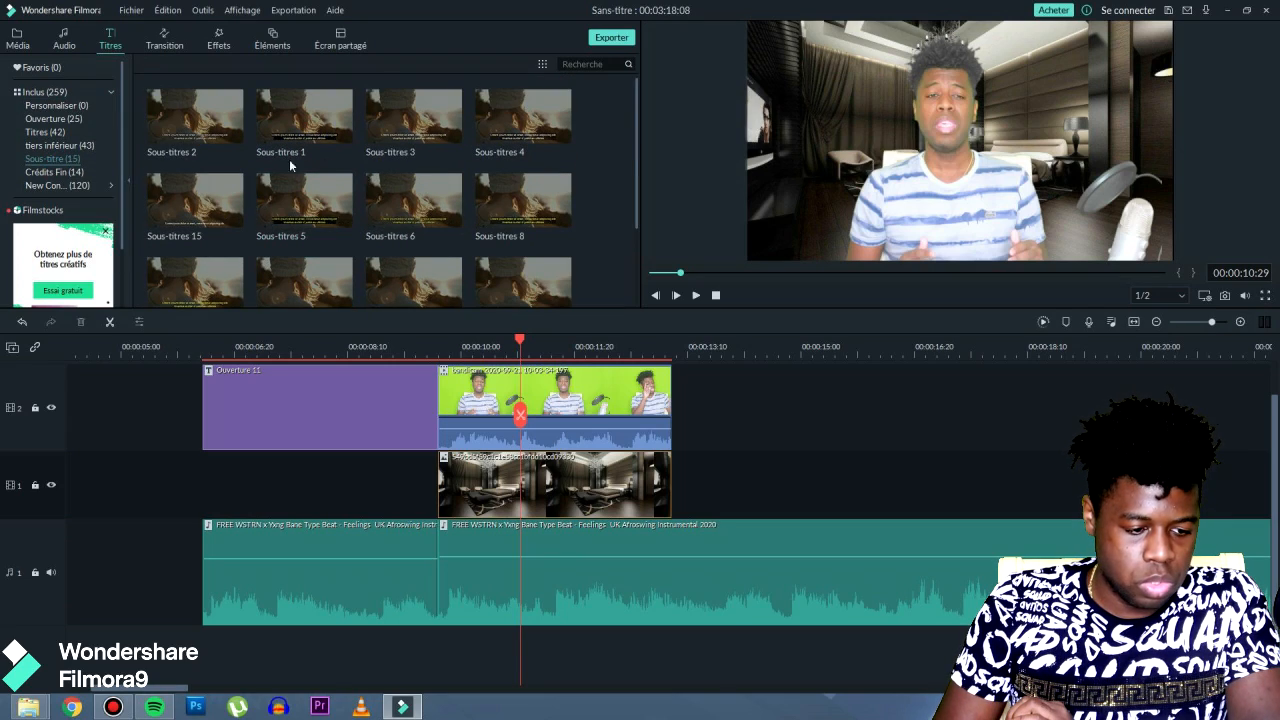
scroll(300, 150, down, 1)
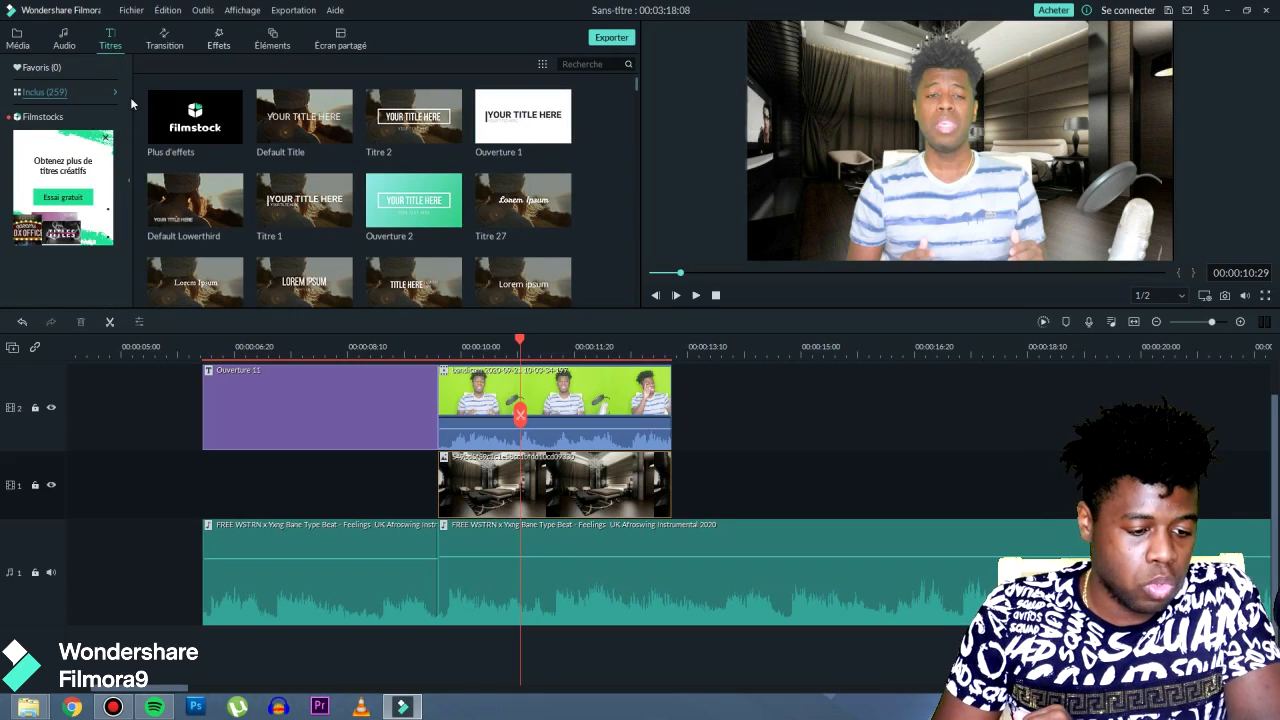
Browse the transition library and play back the cut between the Ouverture 11 title and the bandicam clip.
click(160, 40)
scroll(380, 250, up, 10)
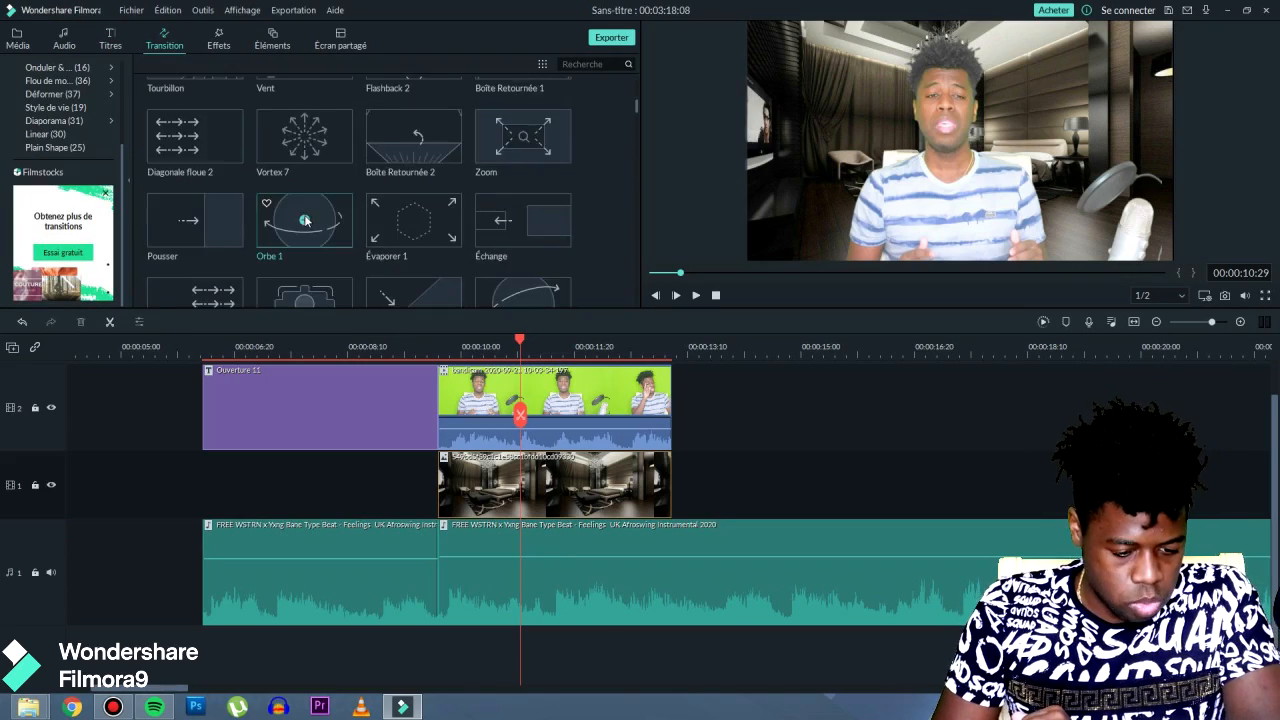
drag(520, 345, 397, 354)
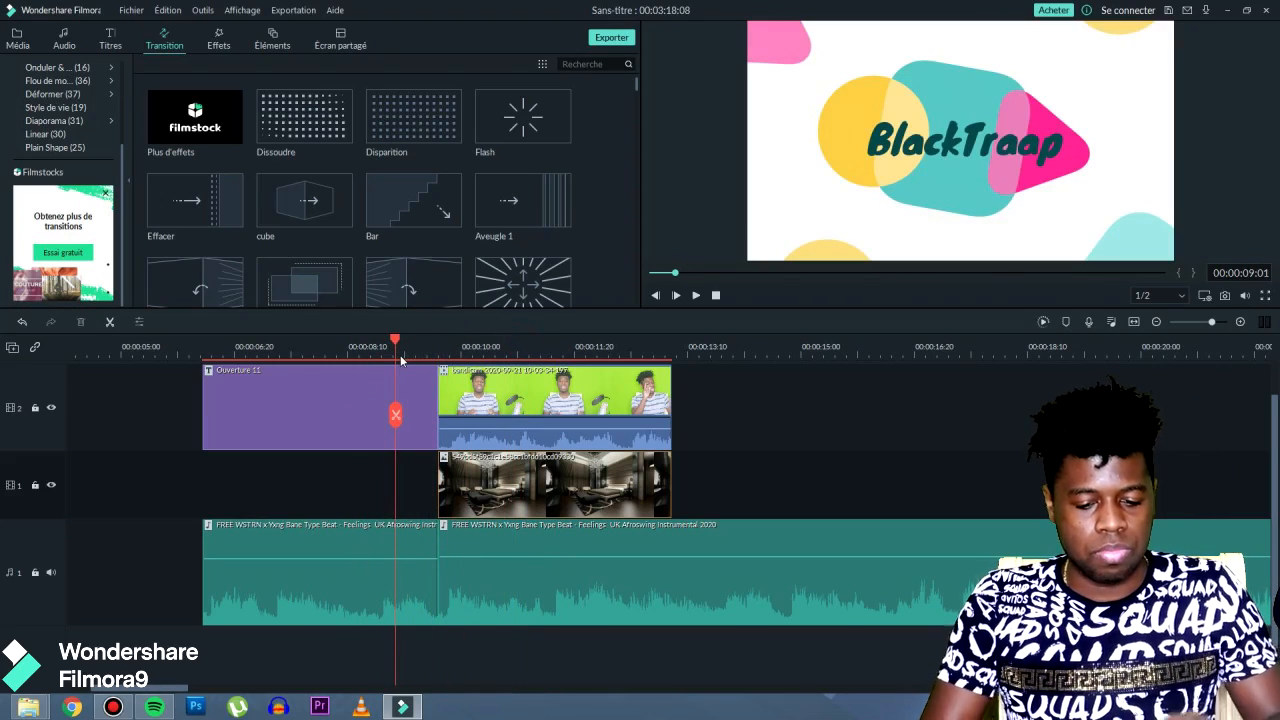
key(space)
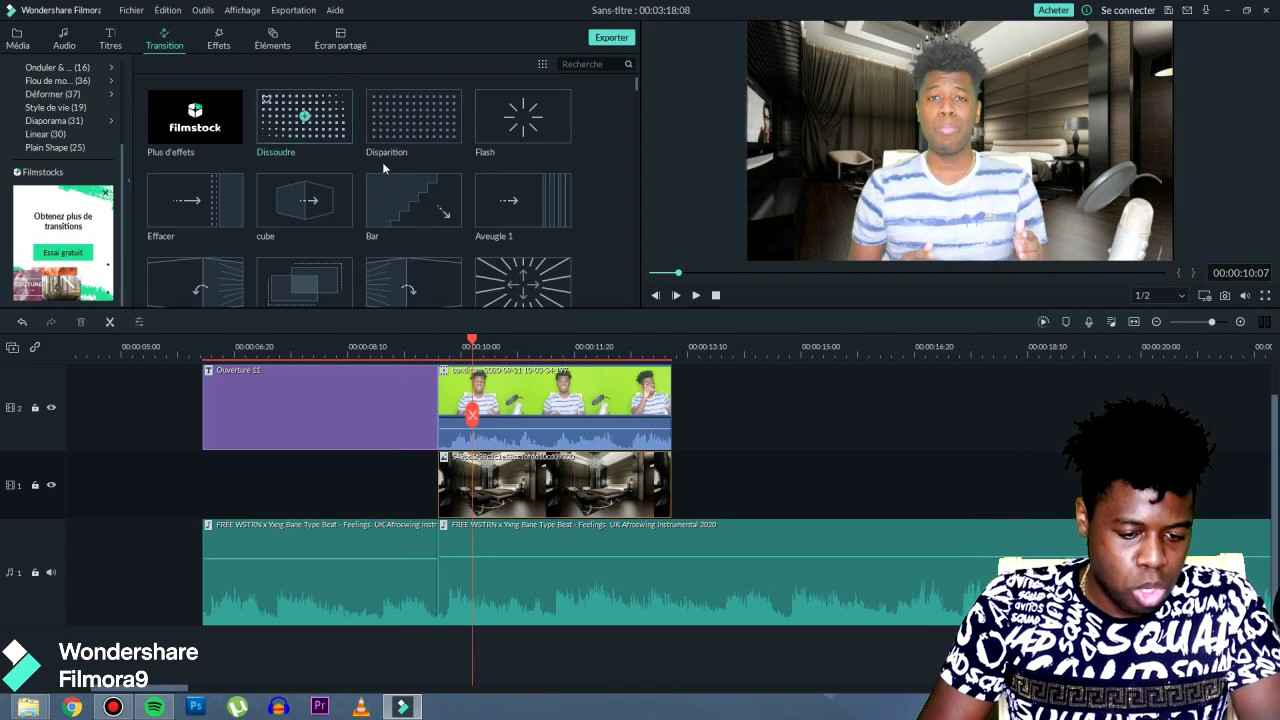
scroll(425, 215, down, 5)
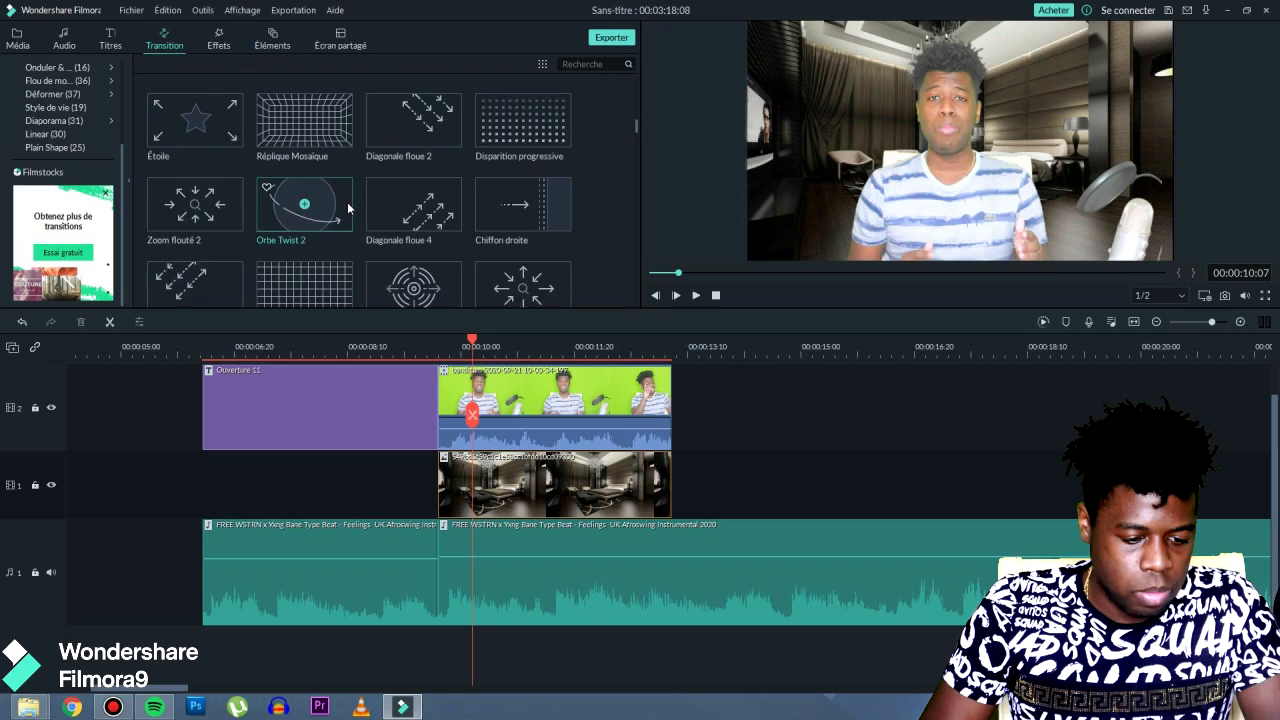
scroll(347, 202, up, 5)
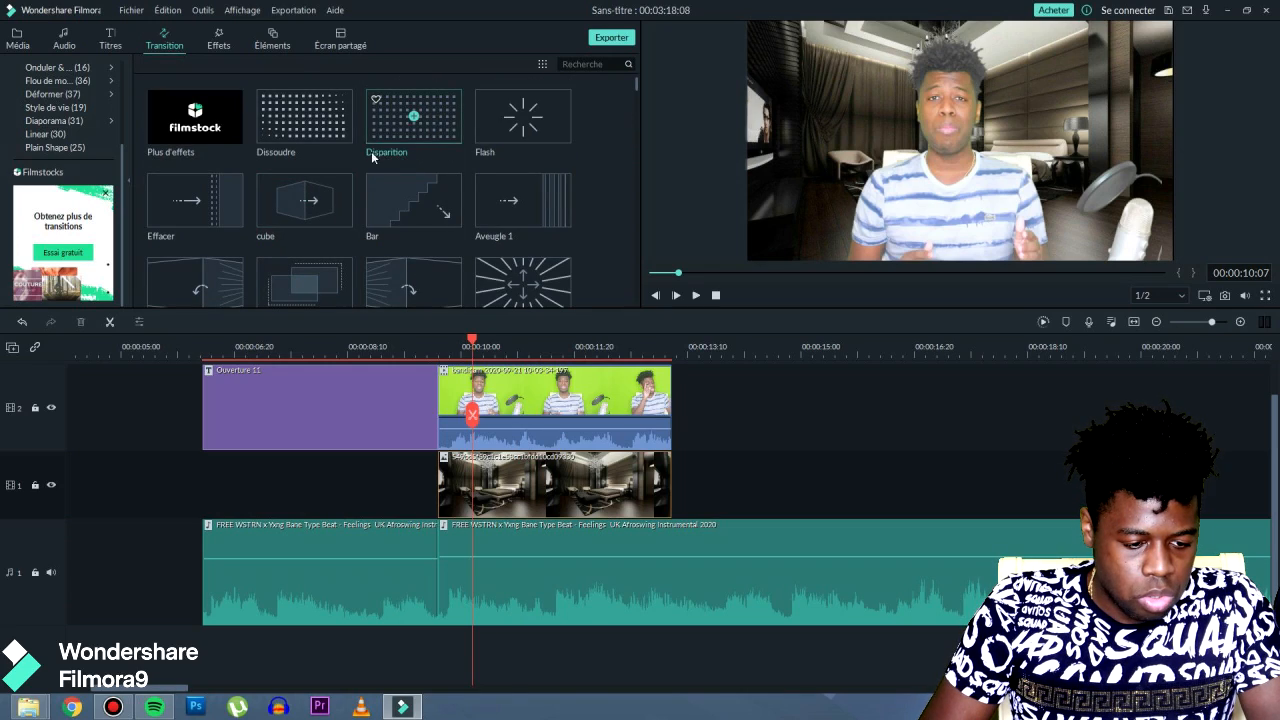
Add the Aveugle 1 transition between the Ouverture 11 title and the bandicam clip, and play it back.
click(482, 218)
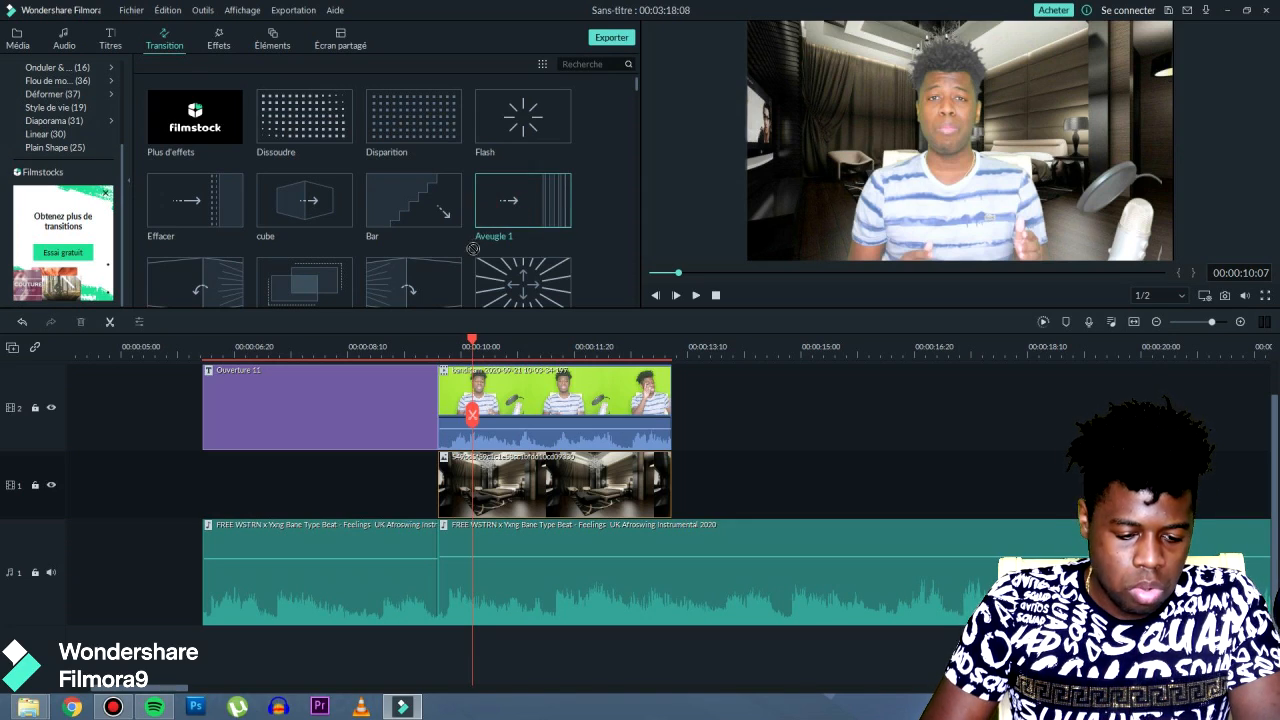
drag(438, 360, 444, 396)
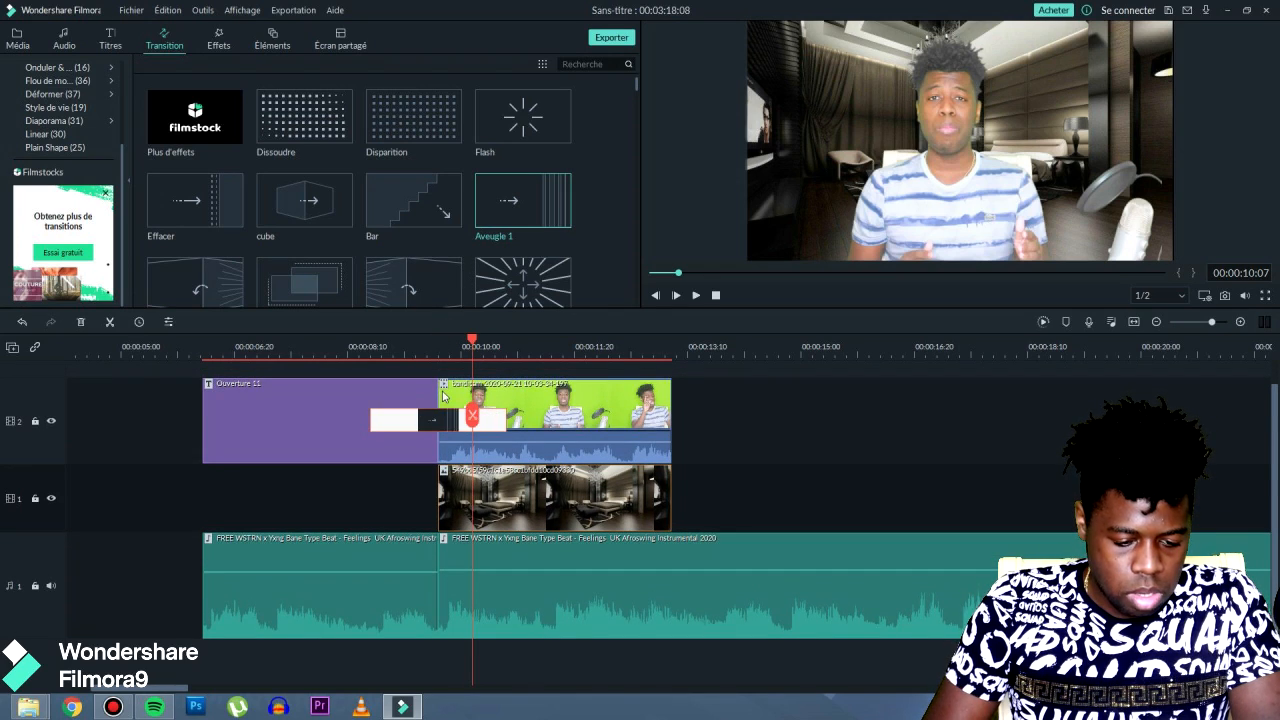
click(366, 350)
key(space)
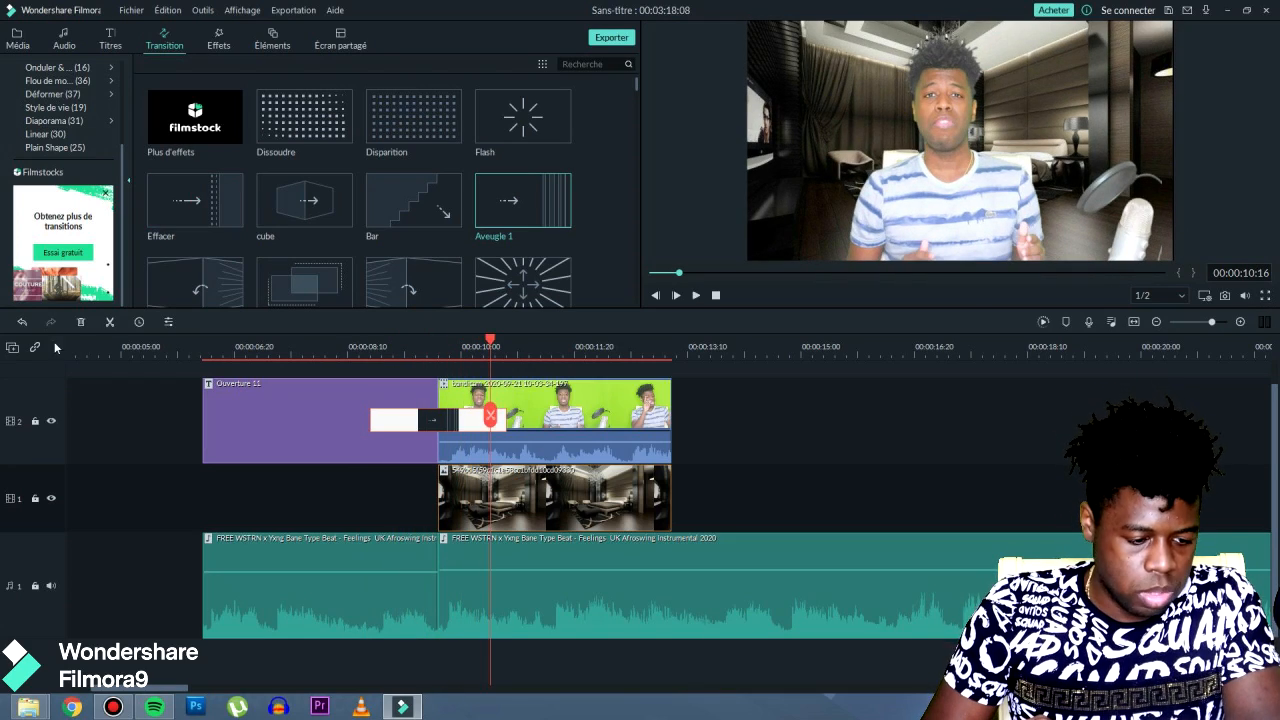
Replace the Aveugle 1 transition between the Ouverture 11 title and the bandicam clip with Pois, and play it back.
click(22, 323)
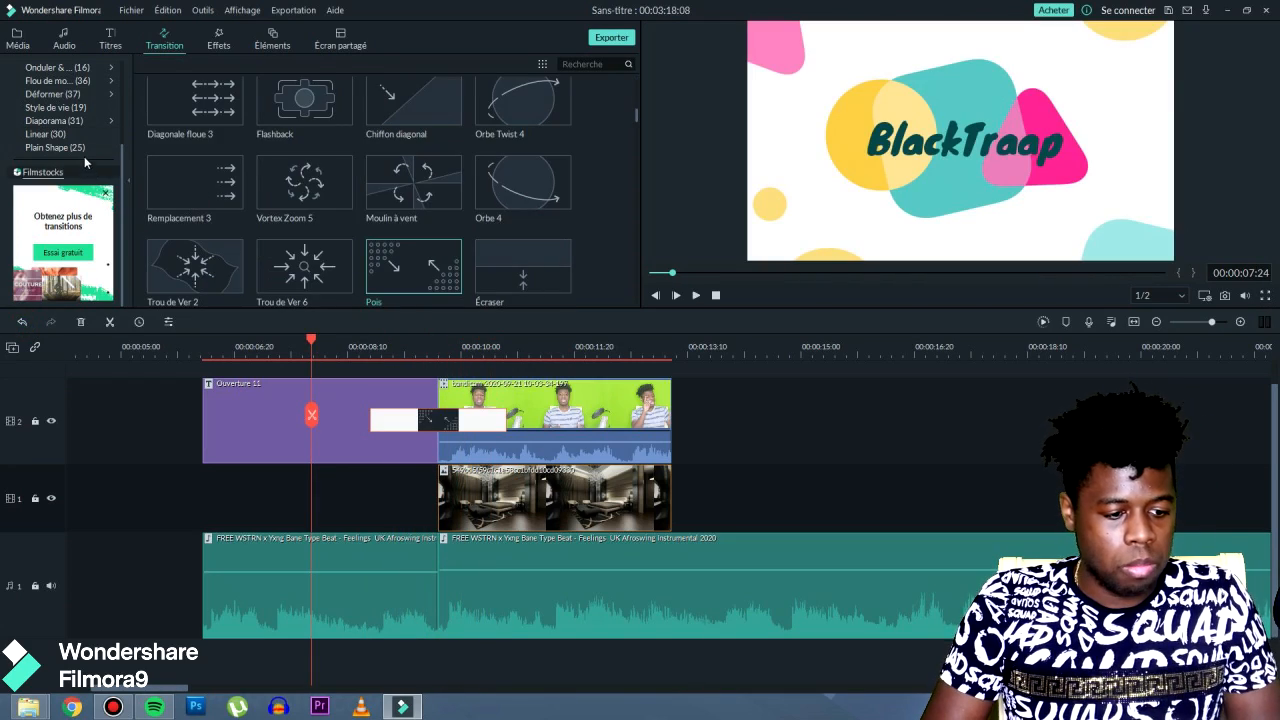
scroll(85, 162, up, 2)
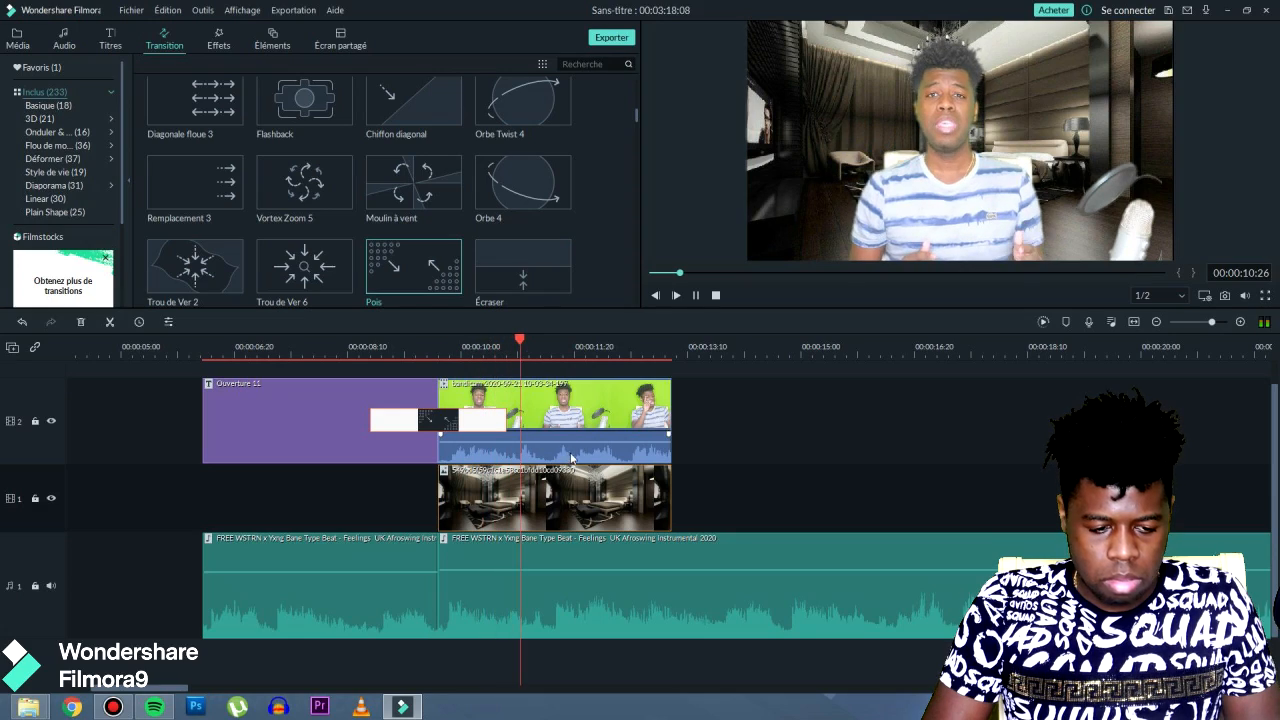
key(space)
Move the italia clip directly behind the bandicam clip, add the Trou de Ver 2 transition between them, and play it back.
drag(180, 688, 338, 688)
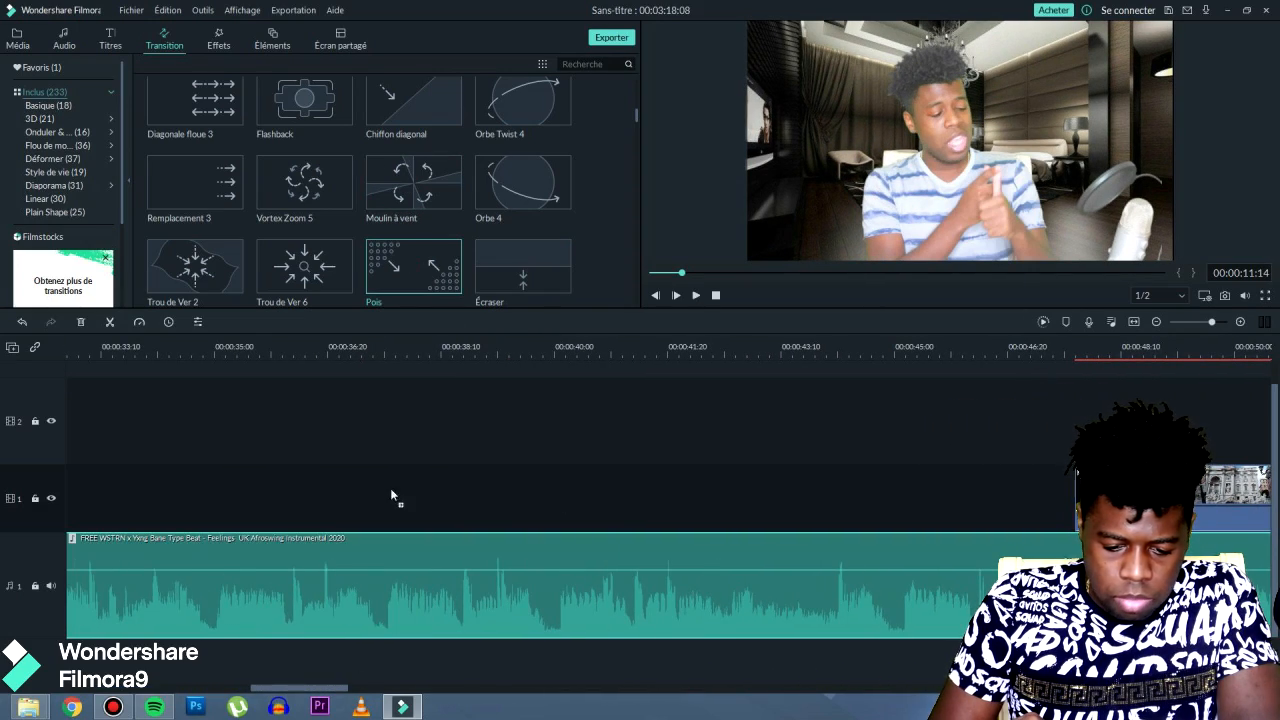
drag(276, 693, 250, 688)
drag(887, 410, 318, 395)
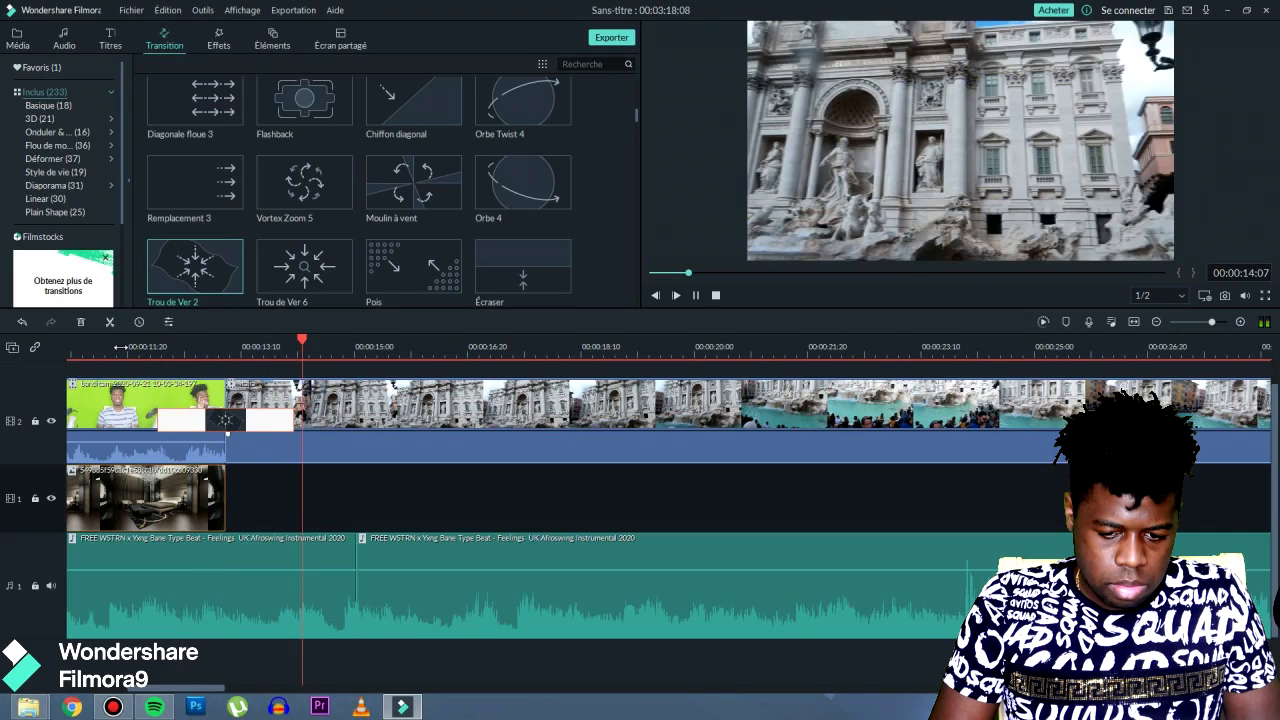
drag(120, 347, 180, 340)
drag(356, 324, 506, 330)
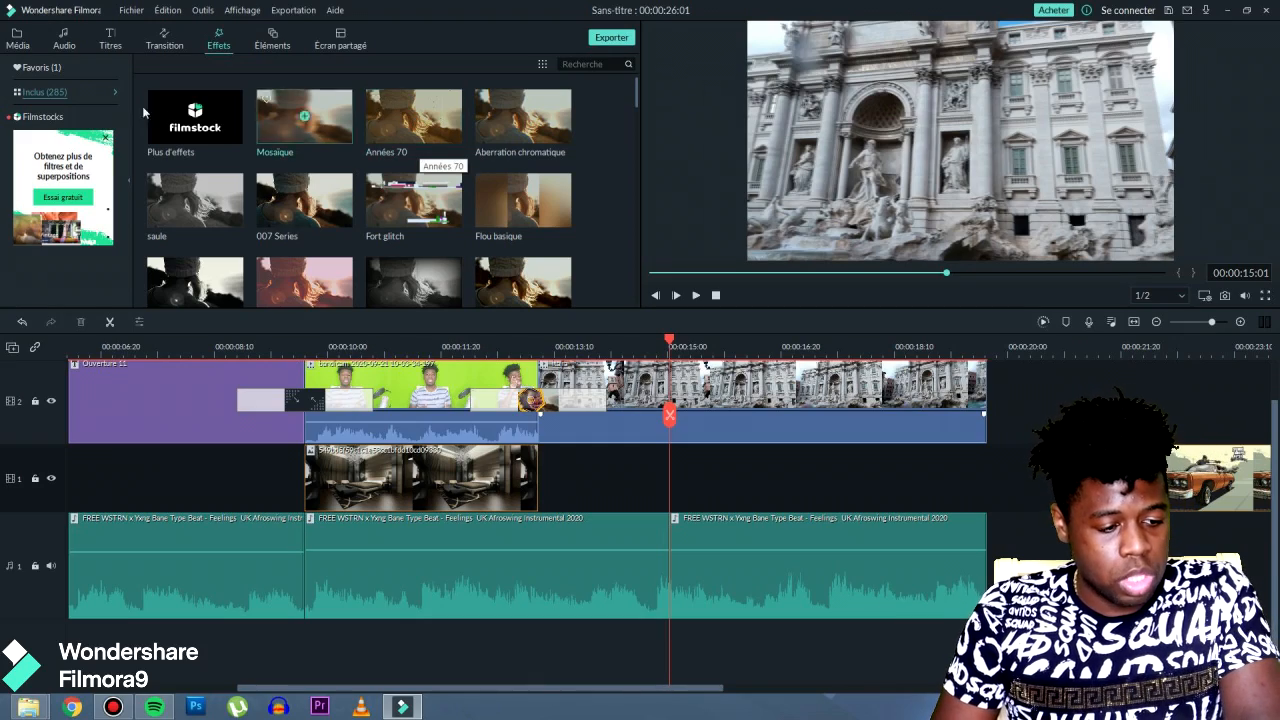
Apply the Granulation effect to the thumb-1920-85444 image on track 1 and play it back.
scroll(465, 204, down, 10)
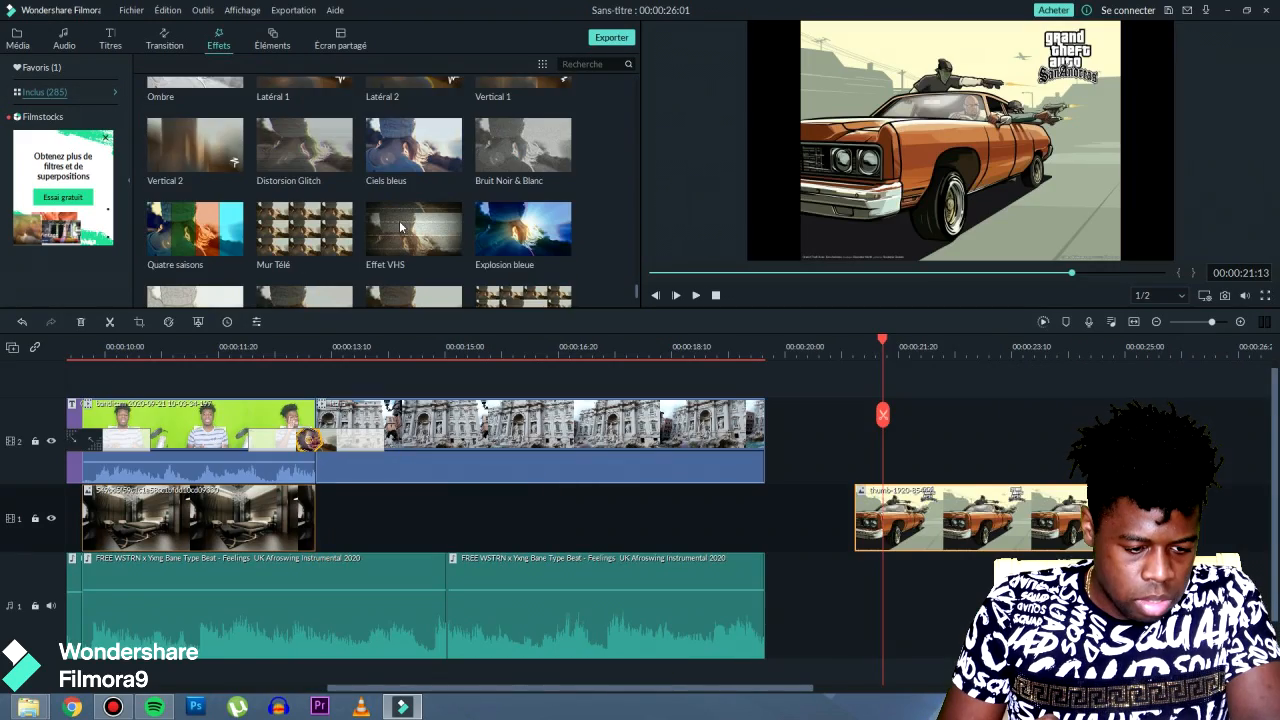
scroll(399, 220, down, 5)
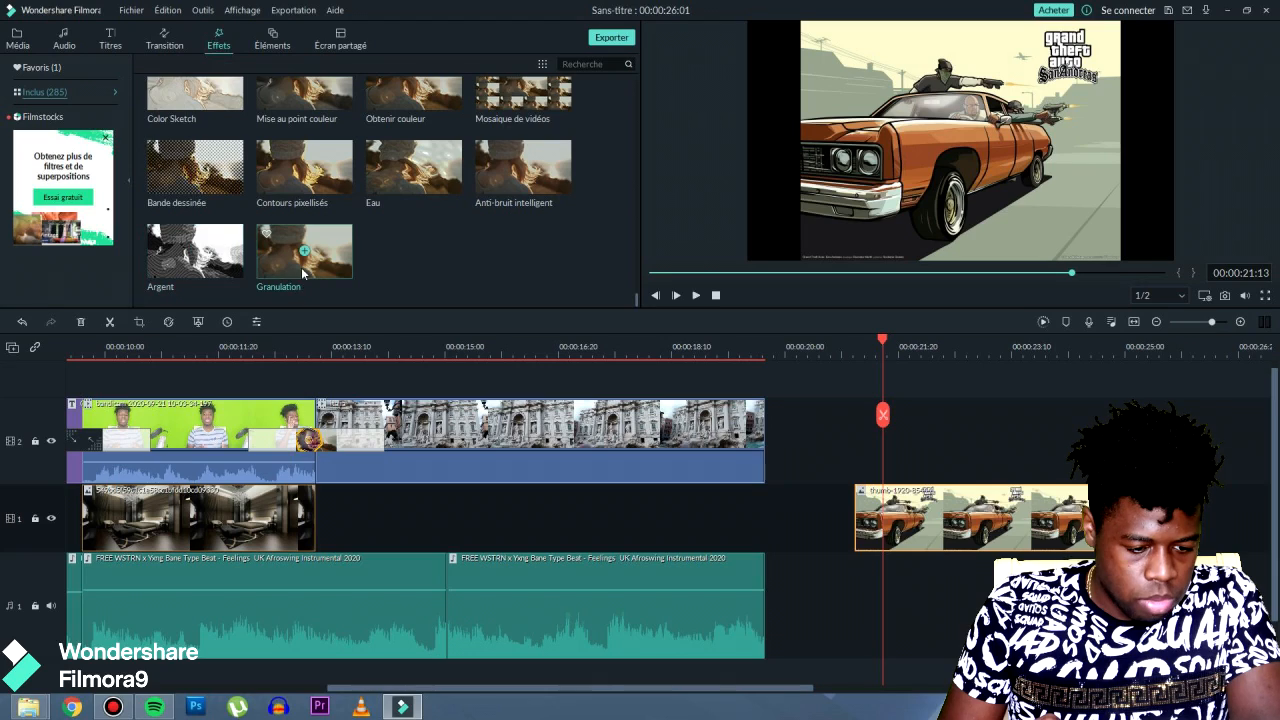
drag(272, 273, 900, 515)
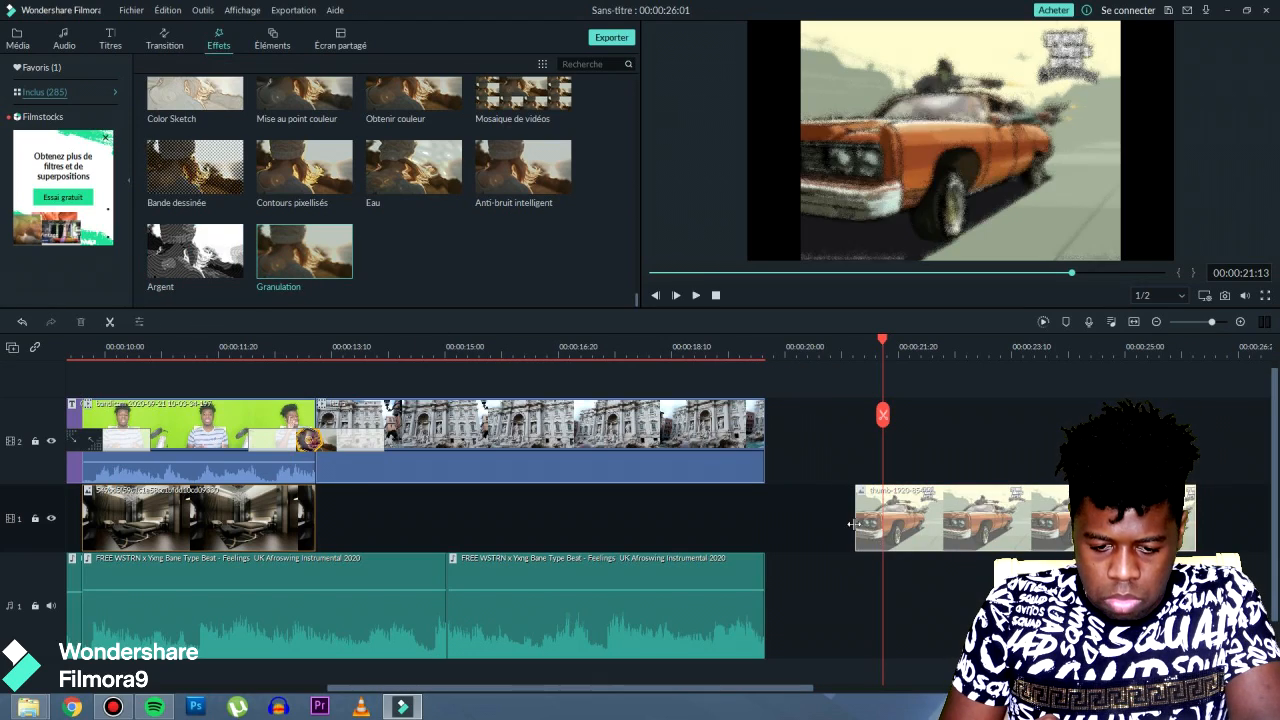
click(851, 340)
key(space)
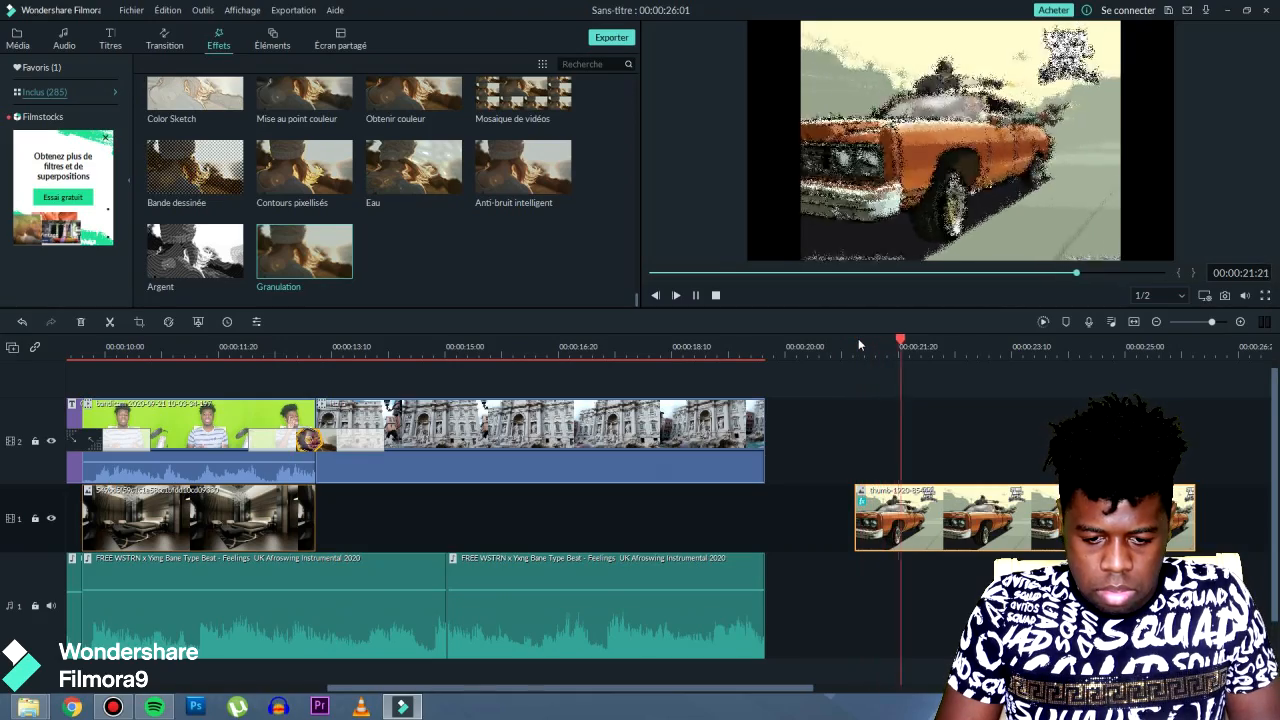
click(1066, 342)
click(851, 342)
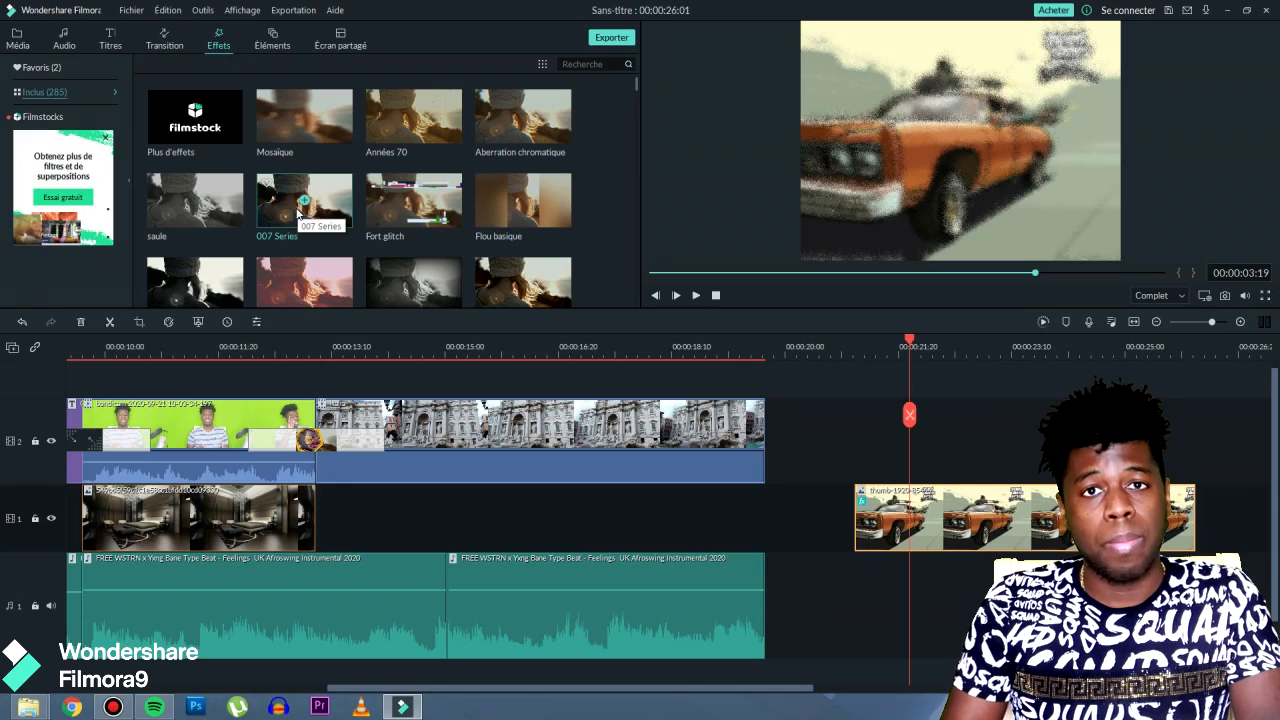
Apply the favourite effect Classique to the thumb-1920-85444 image and enable its video effects.
scroll(310, 250, down, 10)
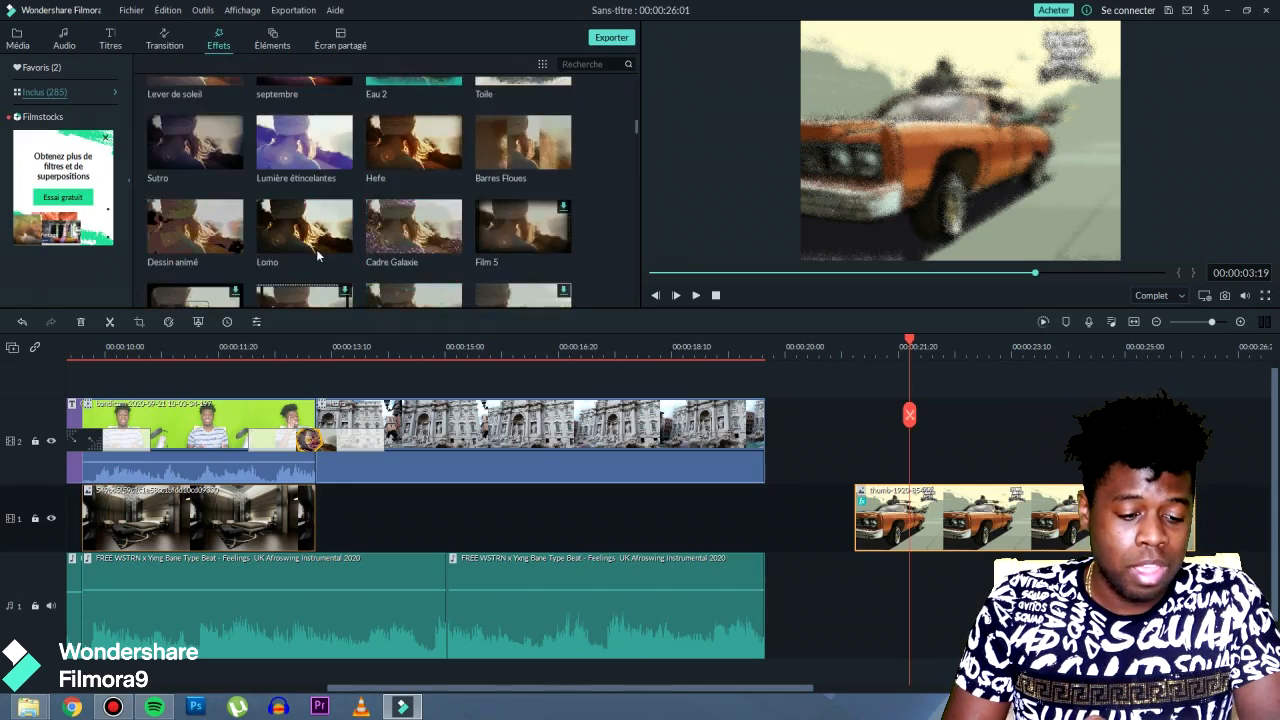
scroll(308, 242, down, 5)
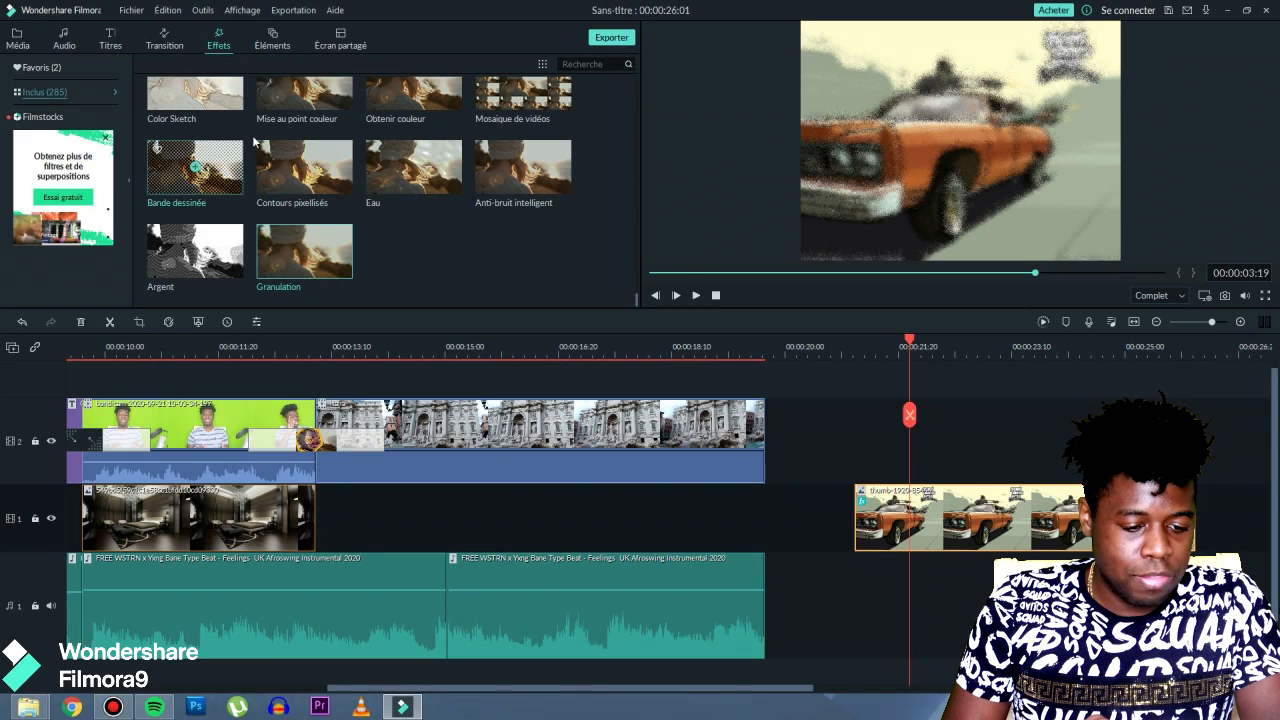
click(41, 67)
drag(195, 117, 876, 522)
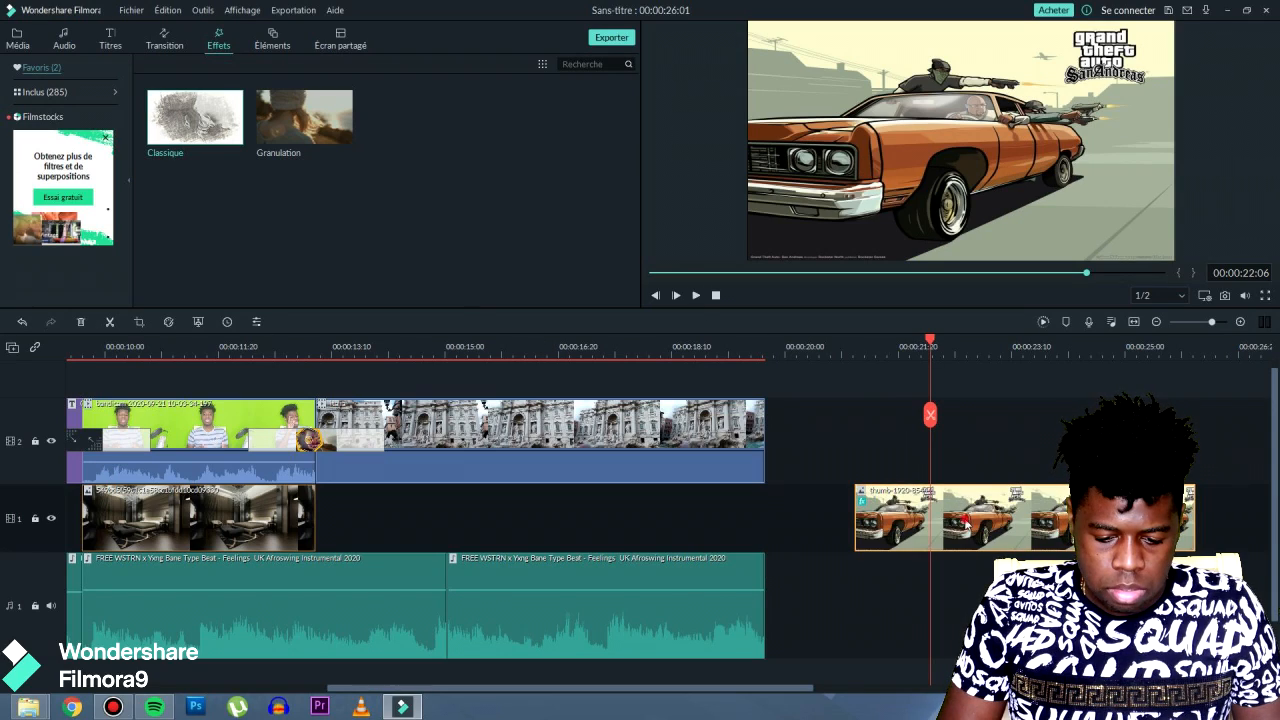
double_click(956, 500)
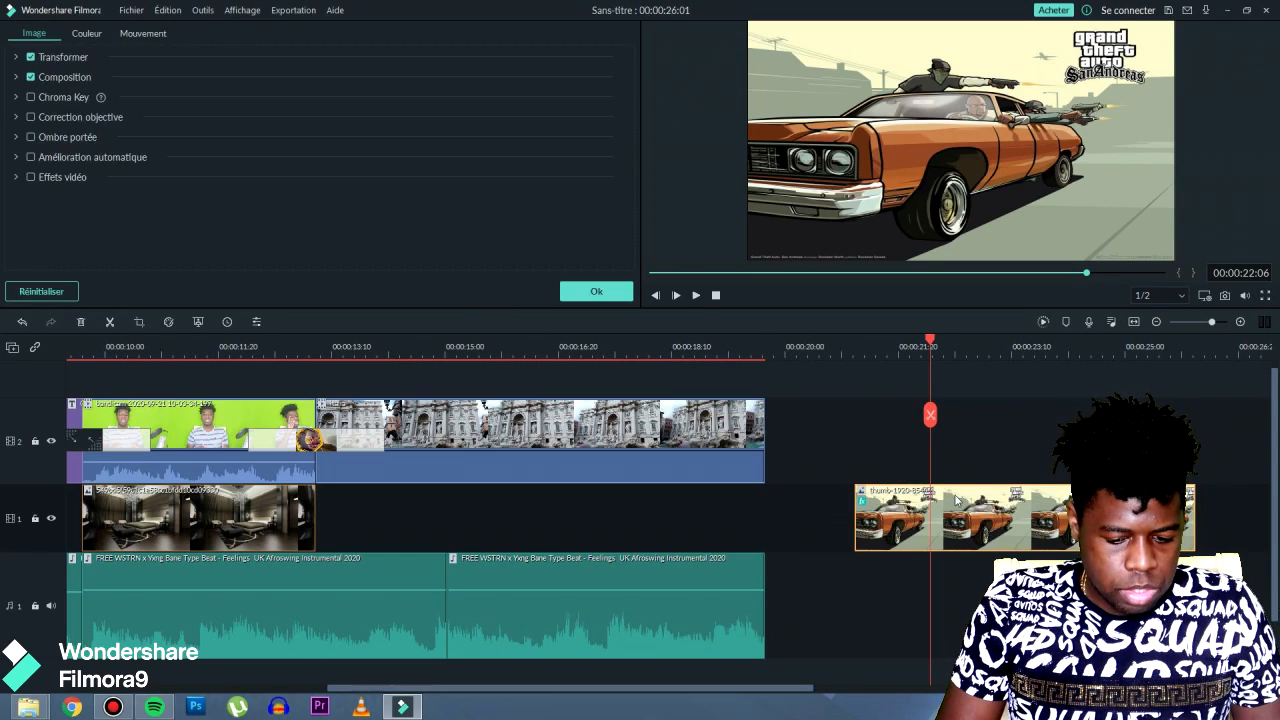
click(31, 177)
click(596, 292)
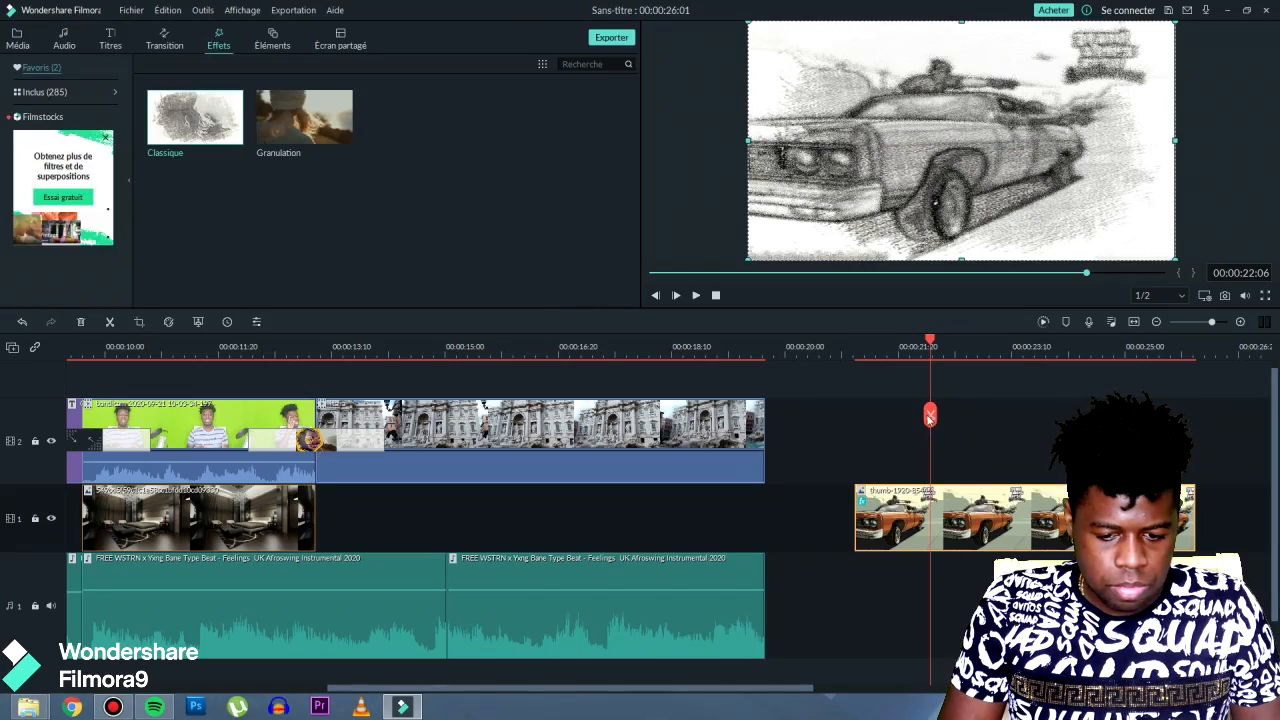
Play back the thumb-1920-85444 image with its stacked effects and remove the Granulation effect from it.
drag(928, 340, 864, 334)
key(space)
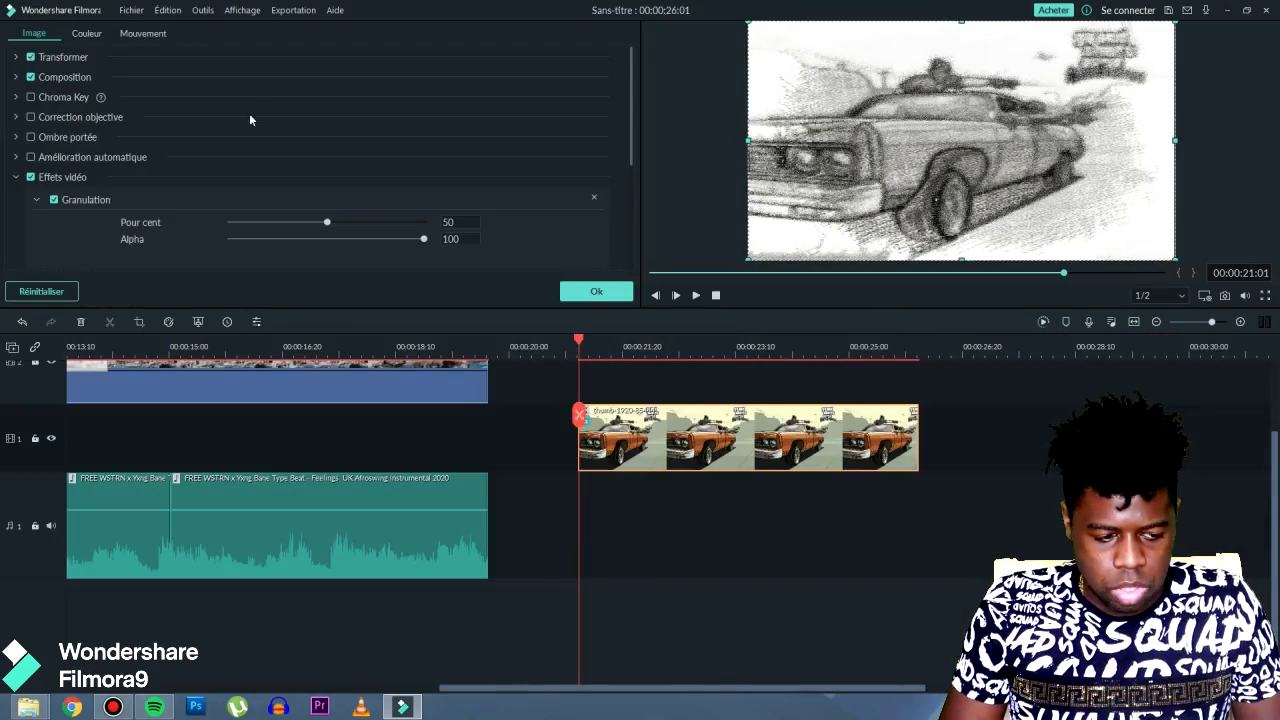
key(space)
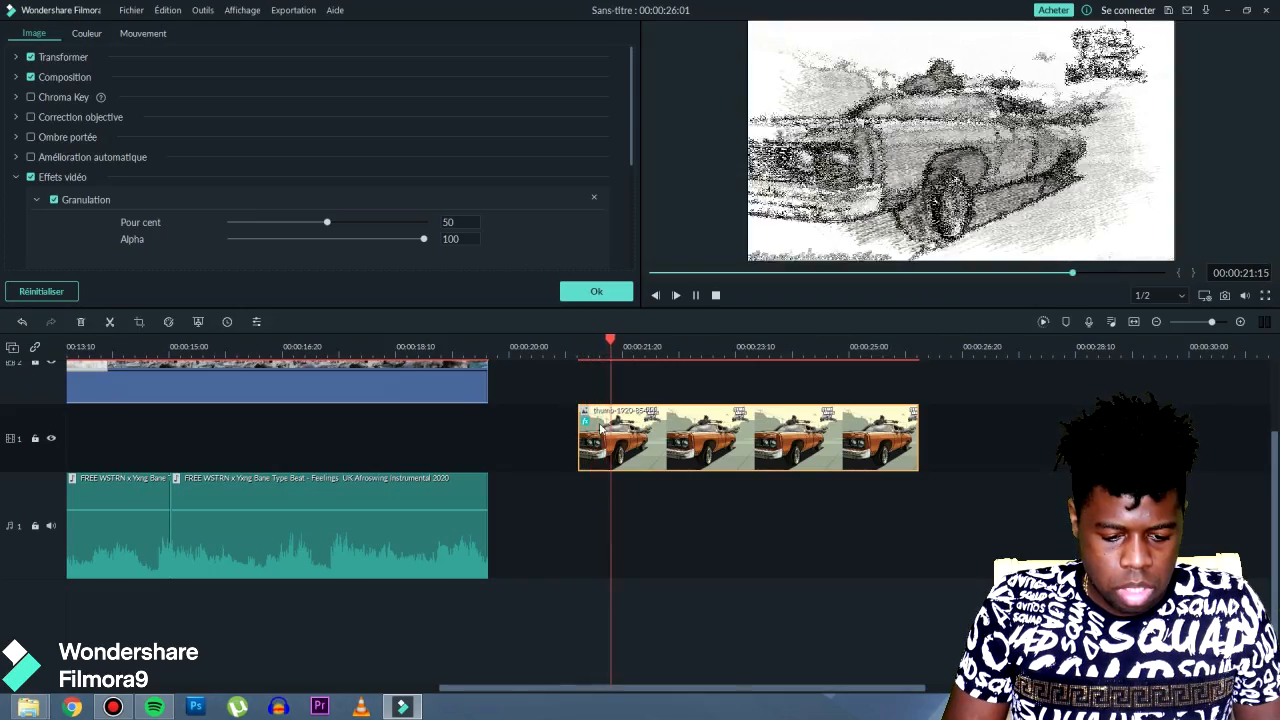
key(space)
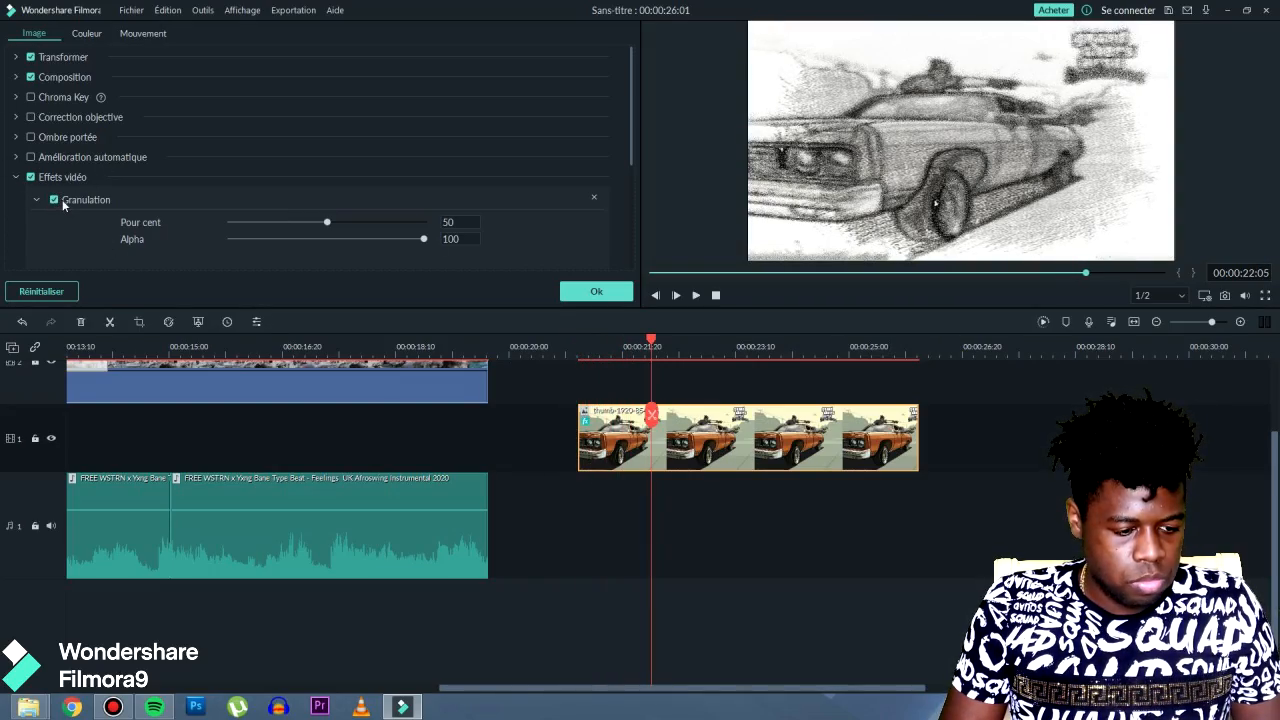
click(55, 200)
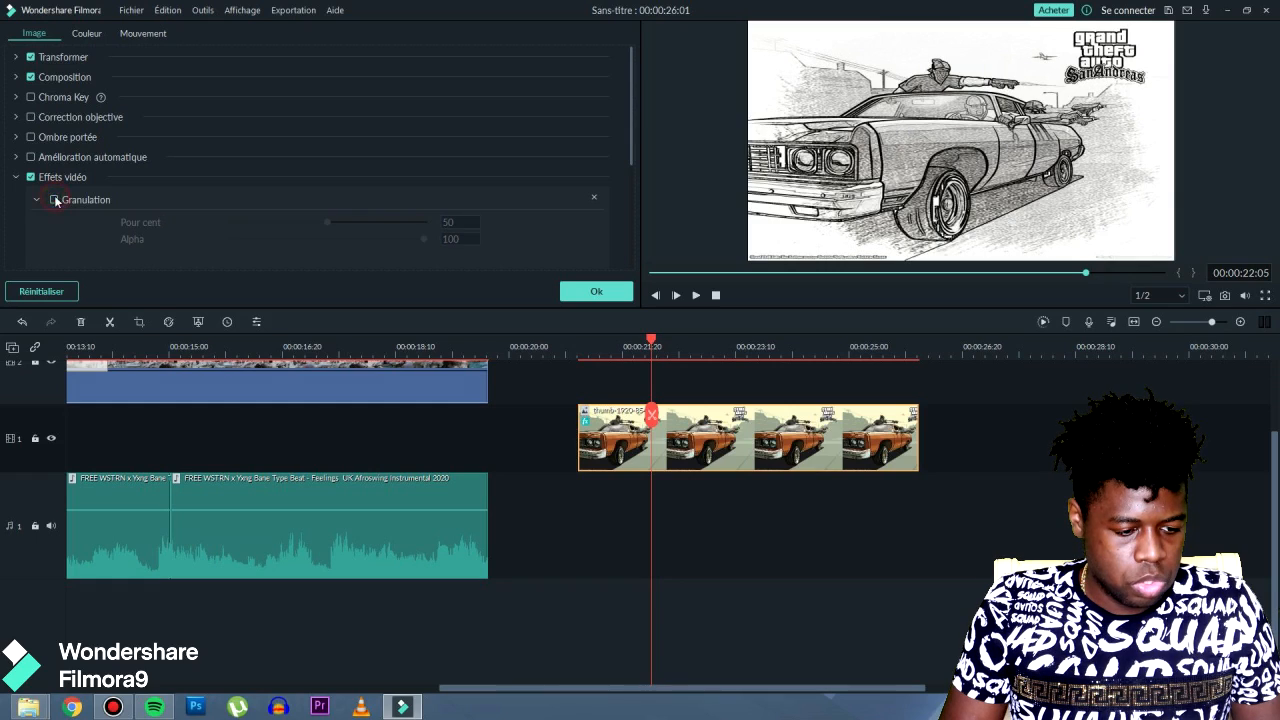
click(594, 200)
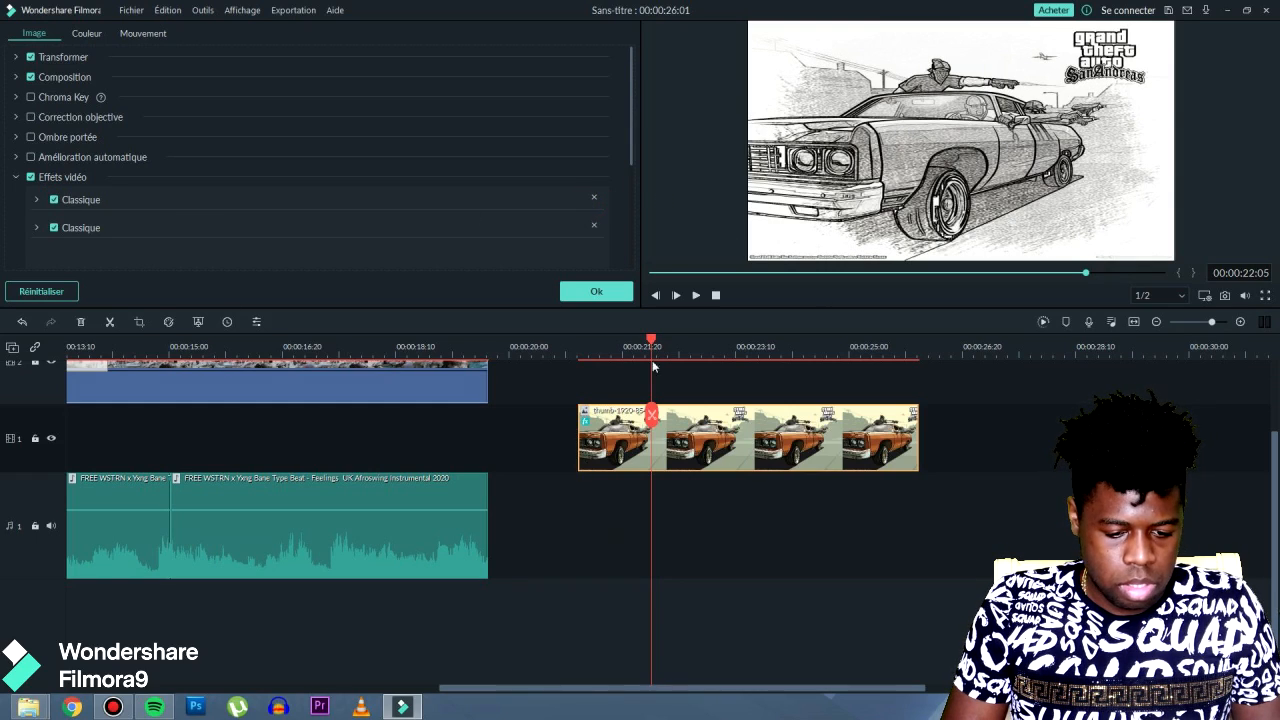
drag(583, 340, 589, 338)
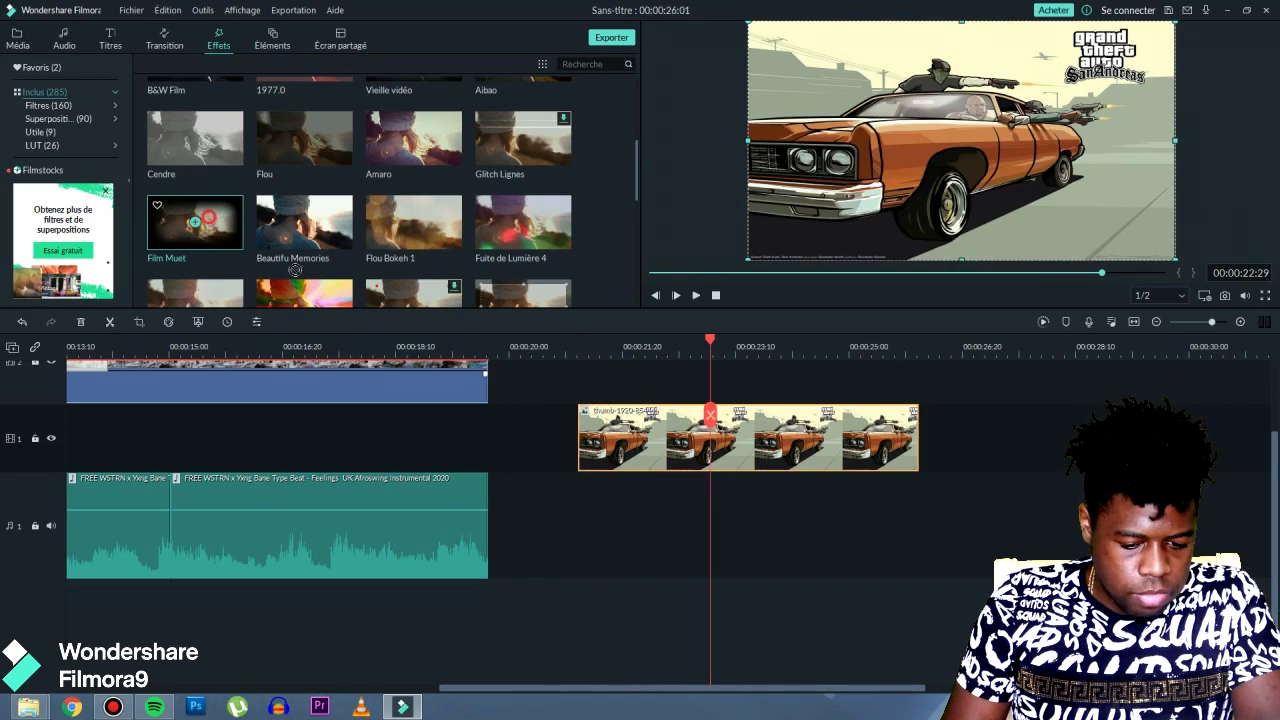
Apply the Film Muet effect to the thumb-1920-85444 image and play it back.
drag(295, 270, 661, 436)
click(681, 342)
key(space)
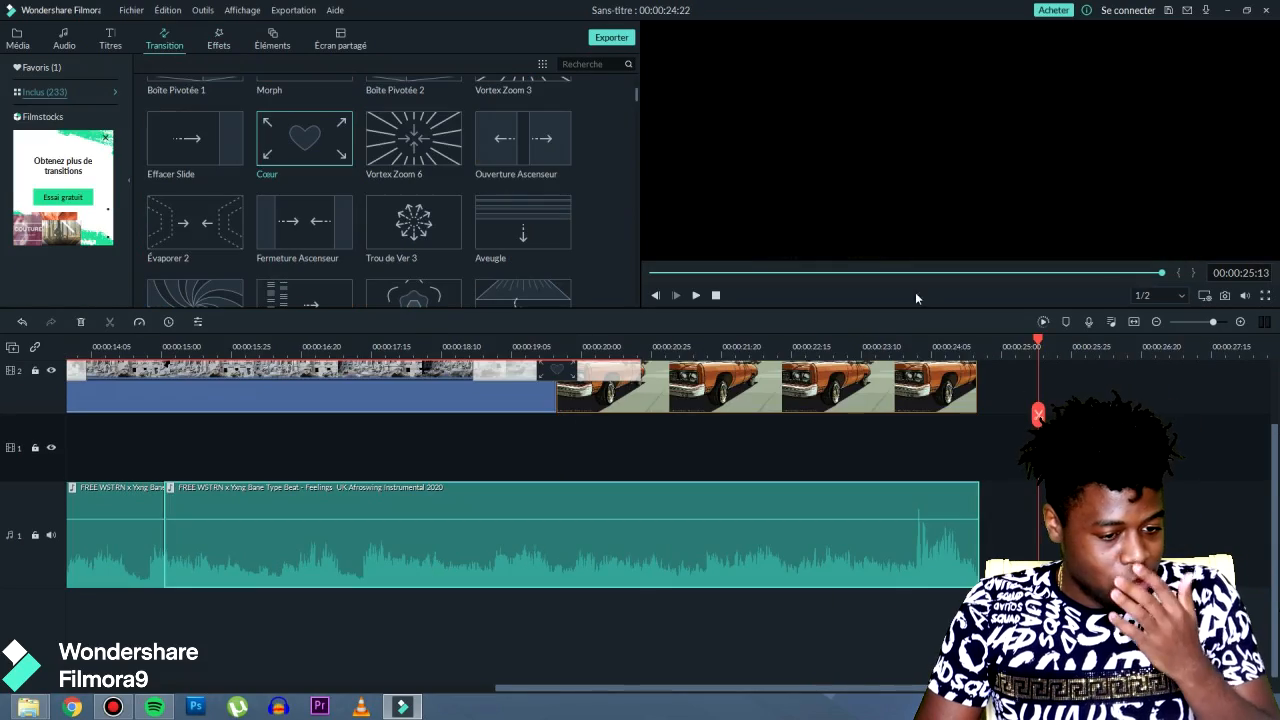
Place the Icône Web 03 element on track 2 behind the thumb-1920-85444 image and play it back.
click(270, 40)
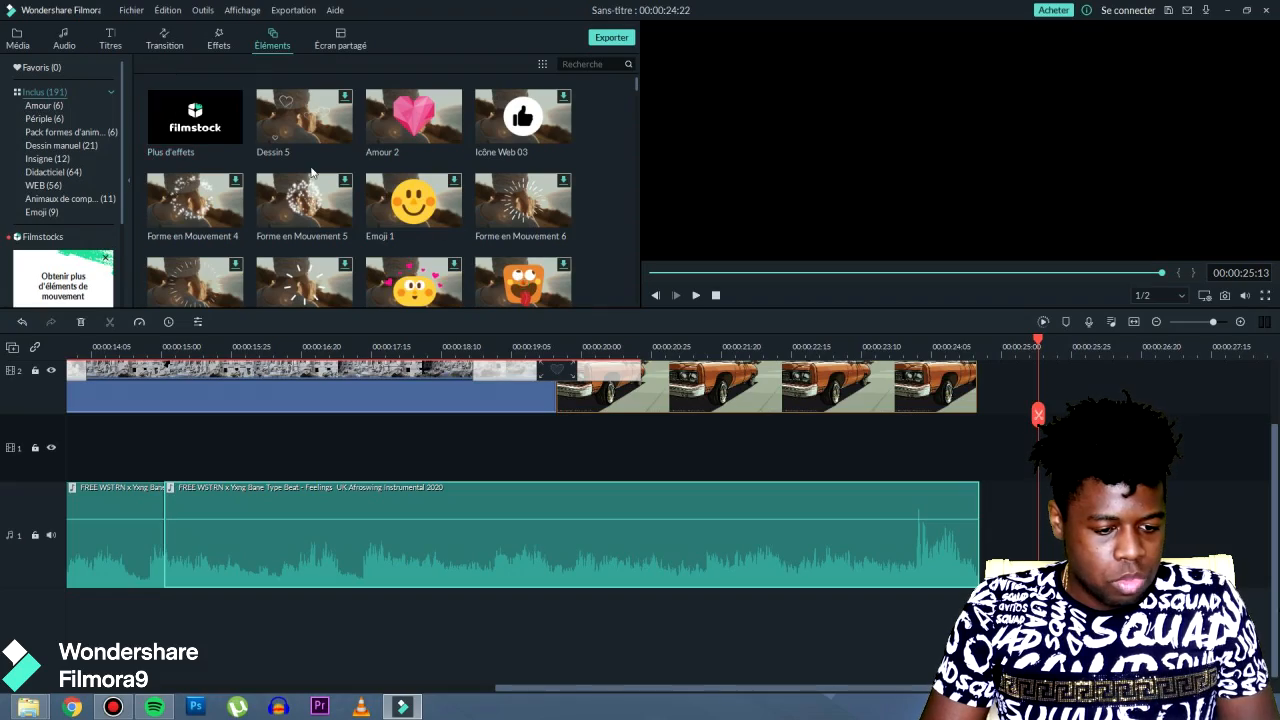
click(510, 123)
drag(476, 123, 1148, 392)
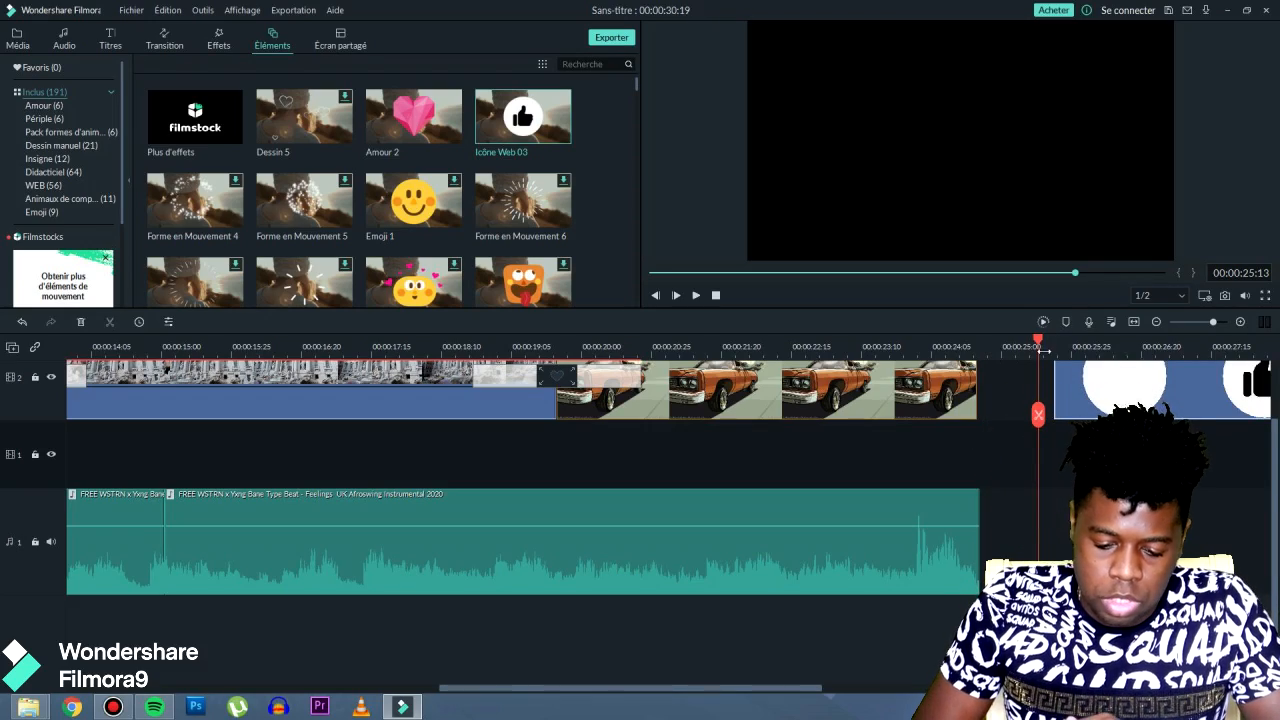
click(1153, 344)
key(space)
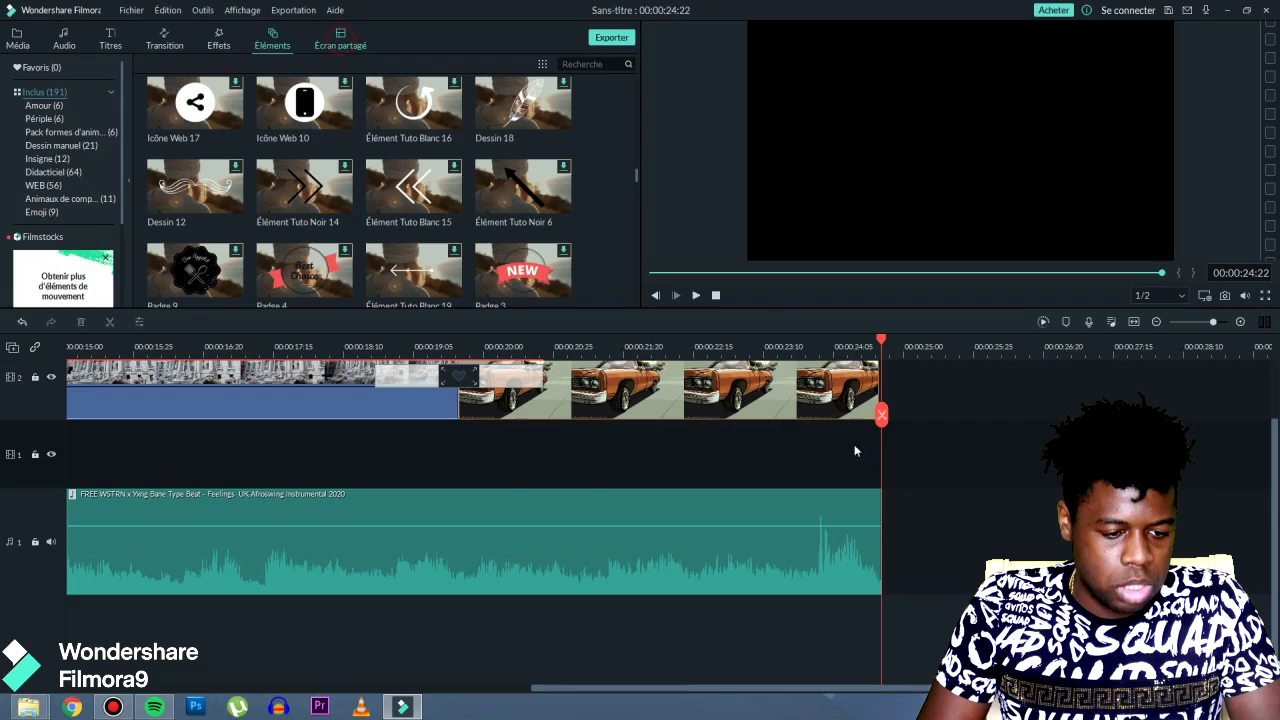
Browse the split-screen layouts and place the three-panel Écran partagé 12 on track 1, past the end of the music.
click(340, 40)
scroll(280, 165, down, 5)
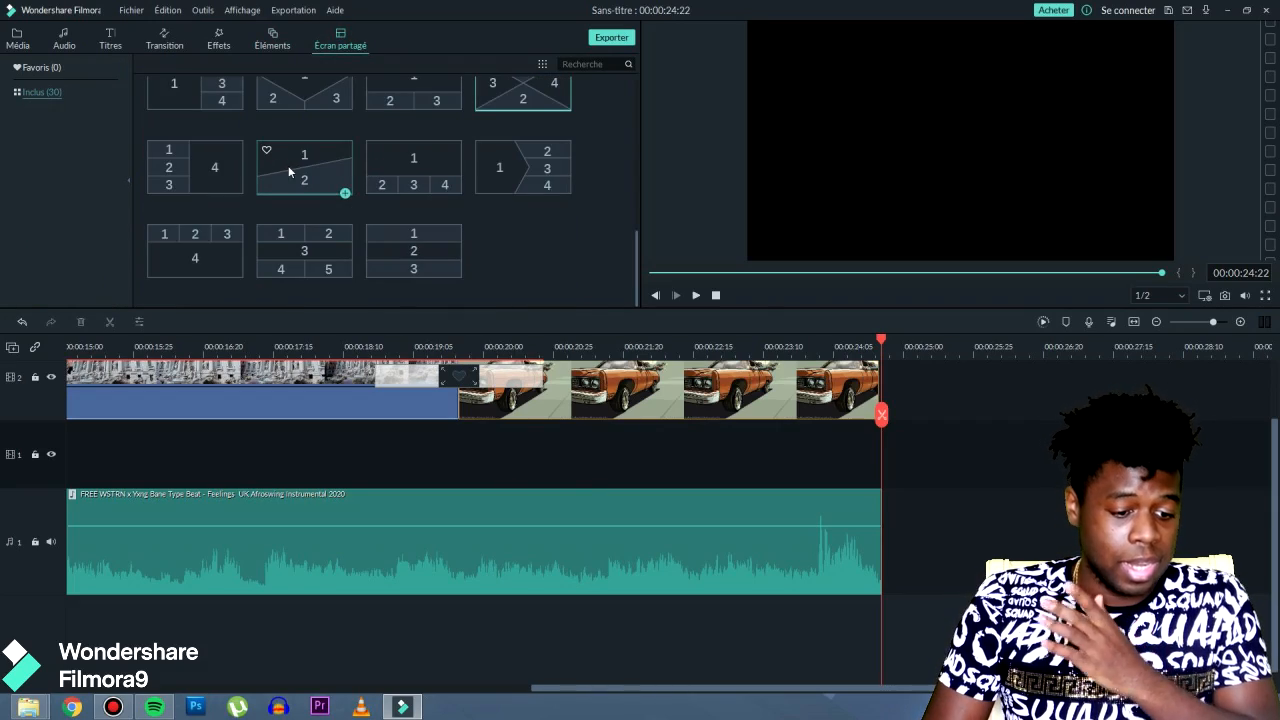
scroll(288, 165, up, 3)
scroll(279, 168, up, 2)
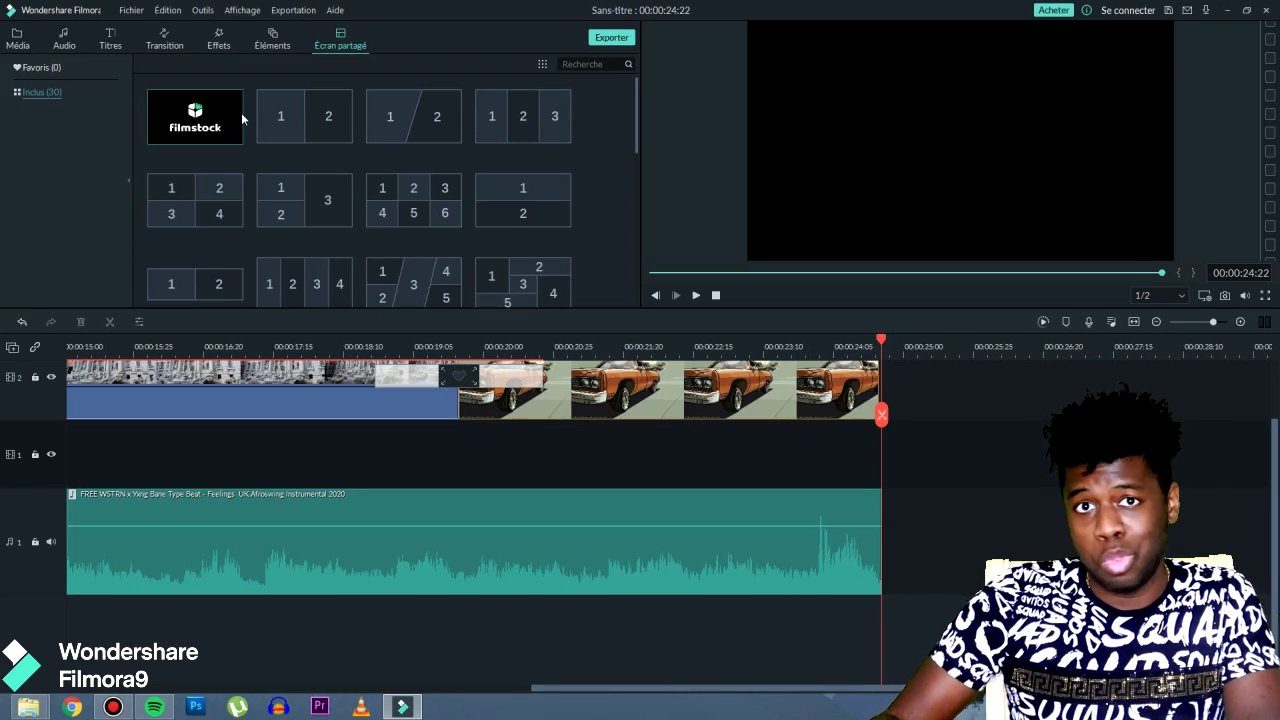
scroll(414, 235, down, 3)
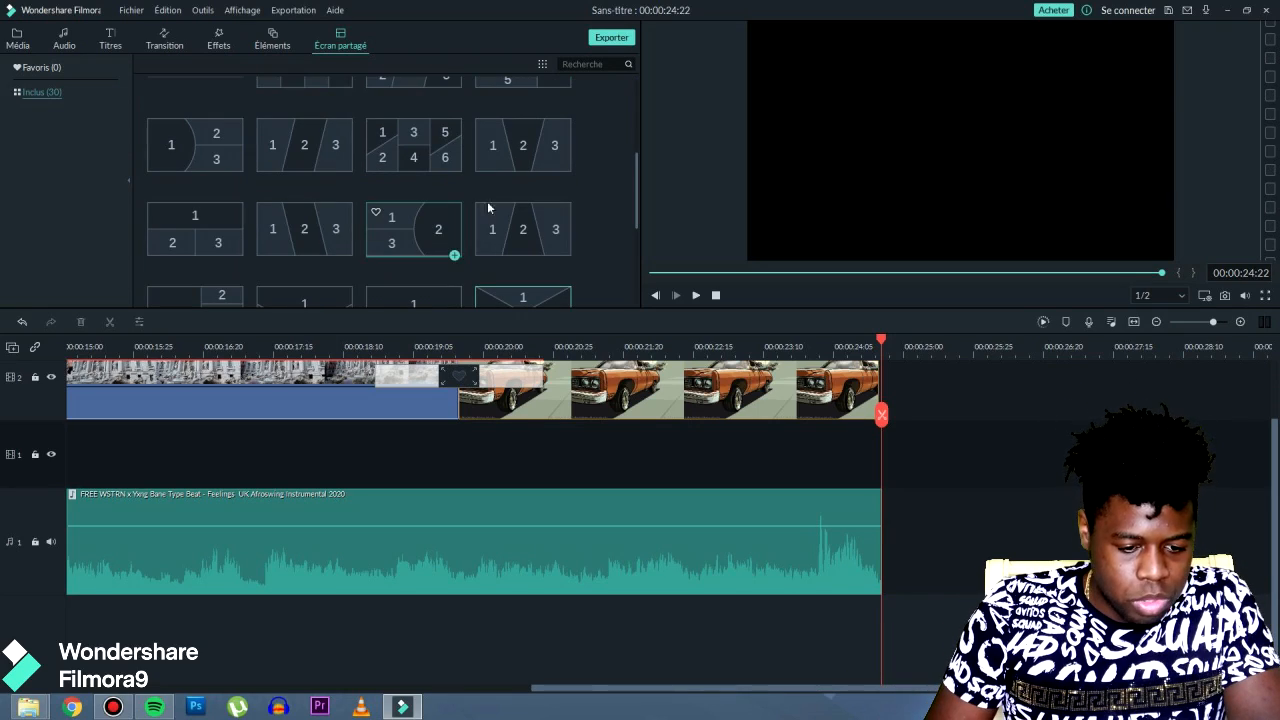
click(505, 241)
drag(522, 253, 945, 456)
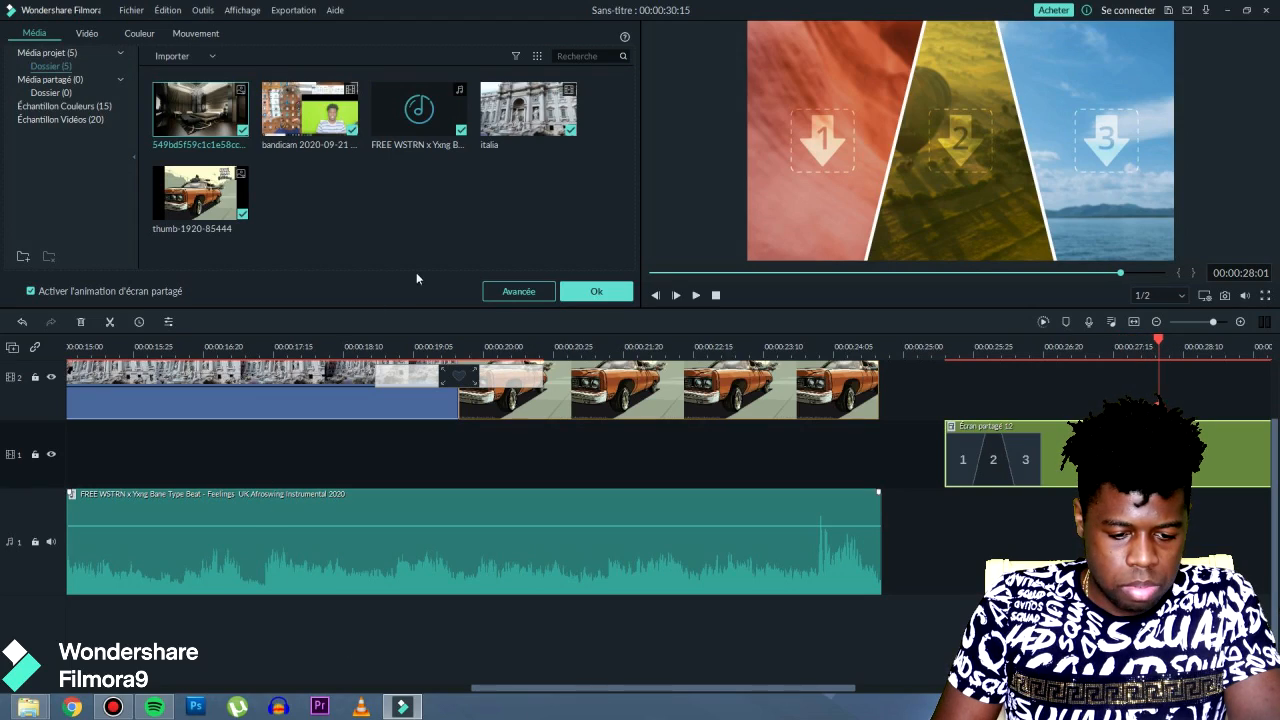
In the advanced split-screen editor, fill panel 1 with the bandicam clip, panel 2 with italia and panel 3 with thumb-1920-85444.
click(530, 297)
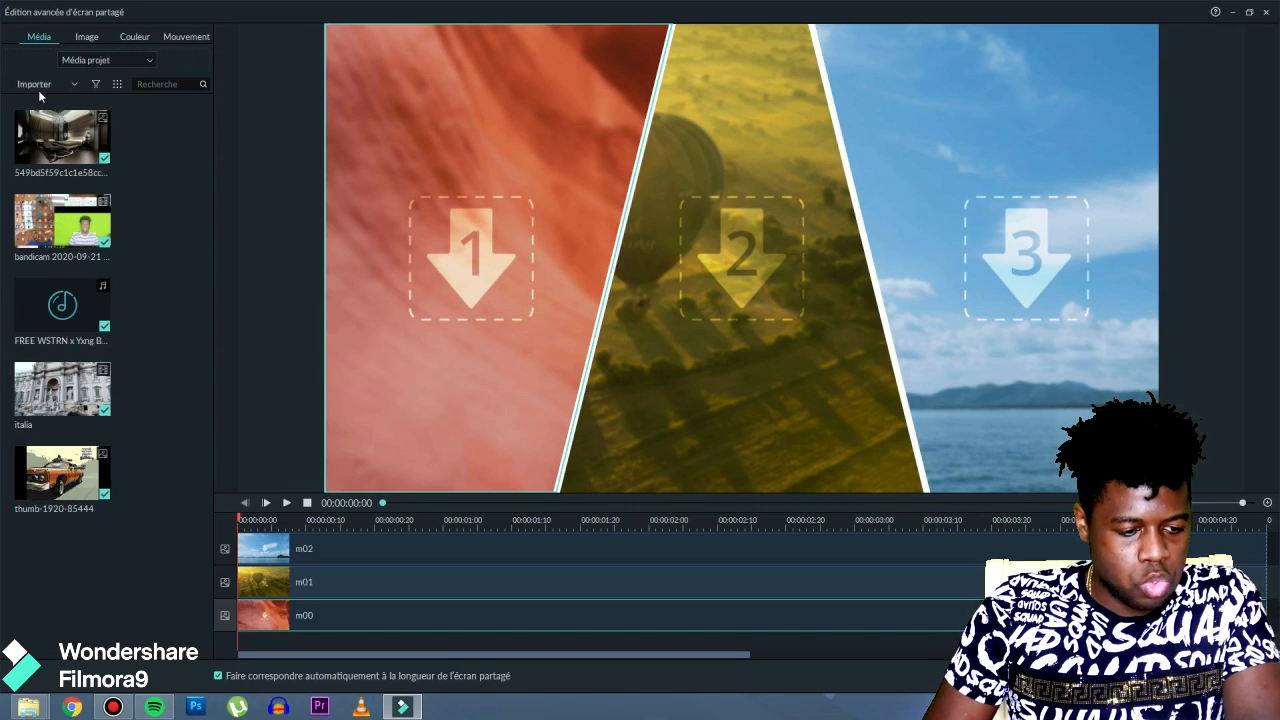
click(105, 60)
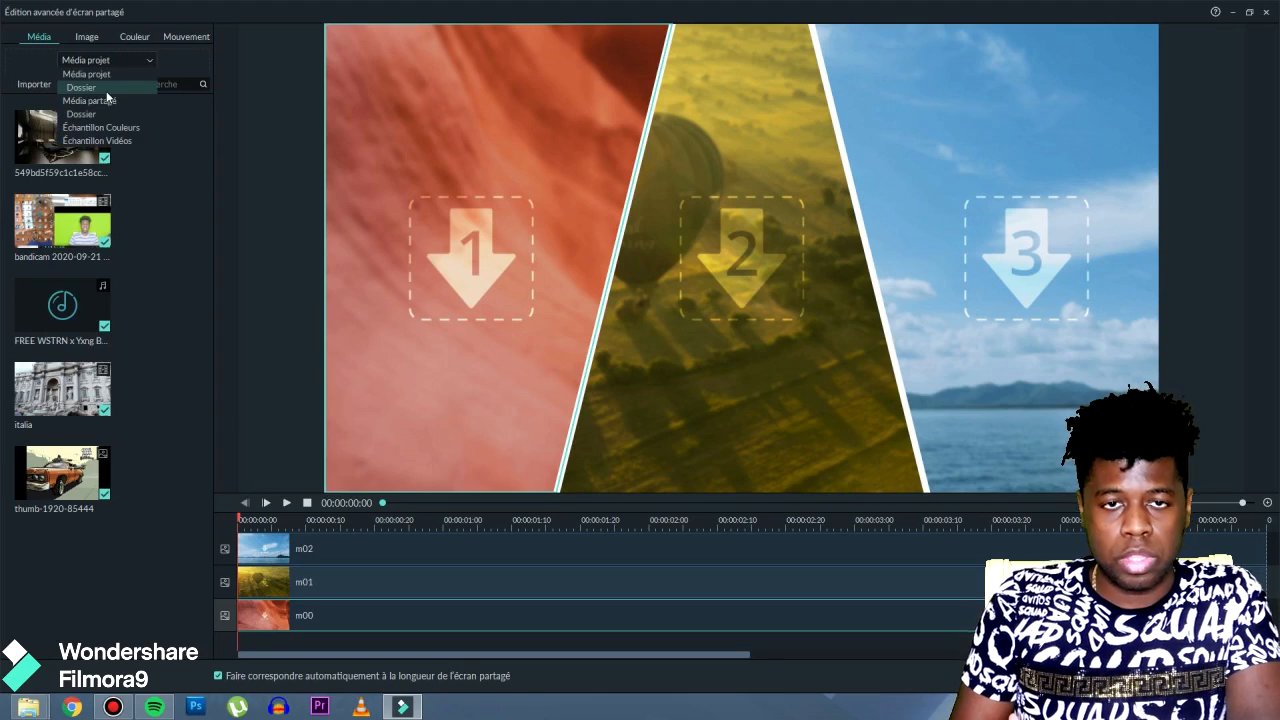
click(16, 339)
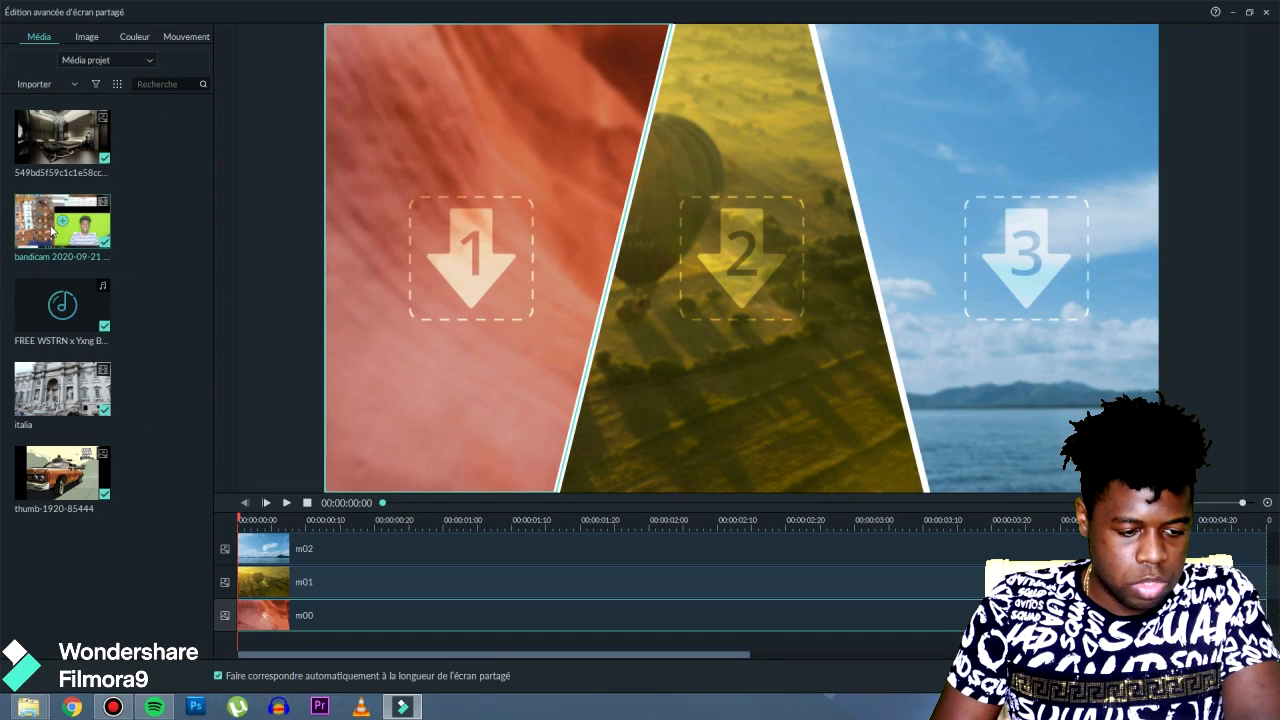
drag(55, 215, 443, 153)
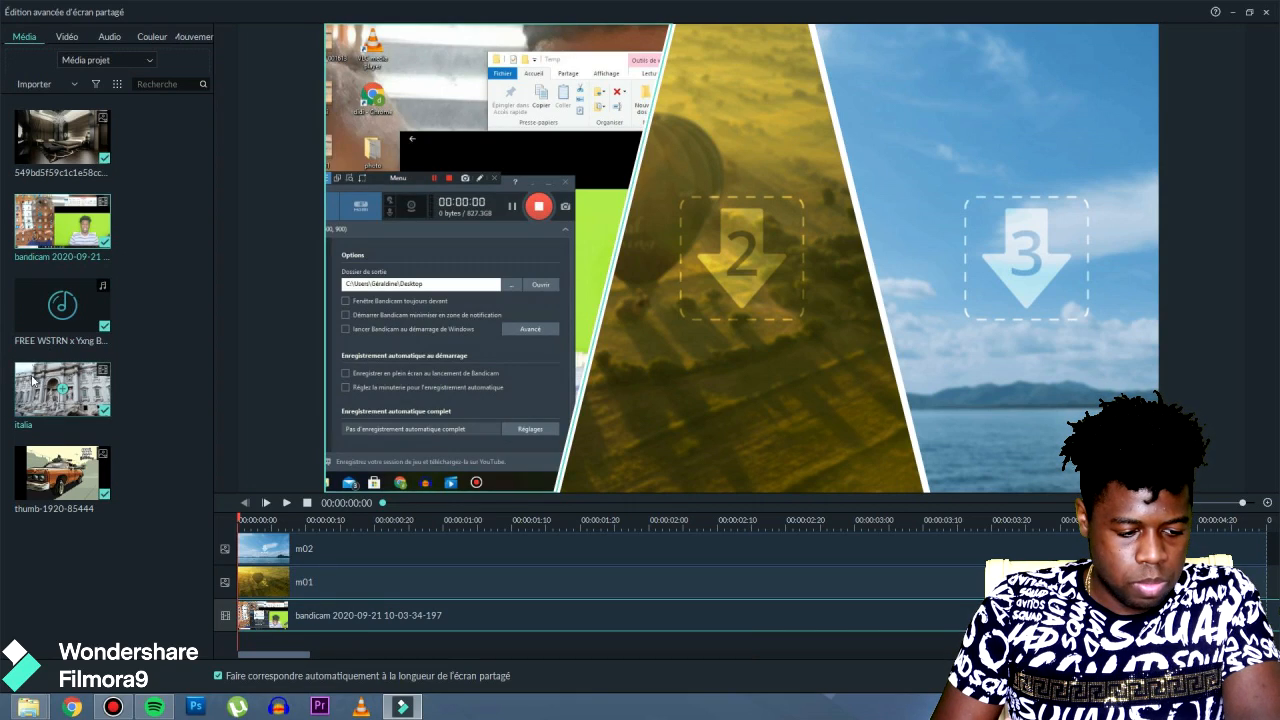
drag(52, 414, 670, 237)
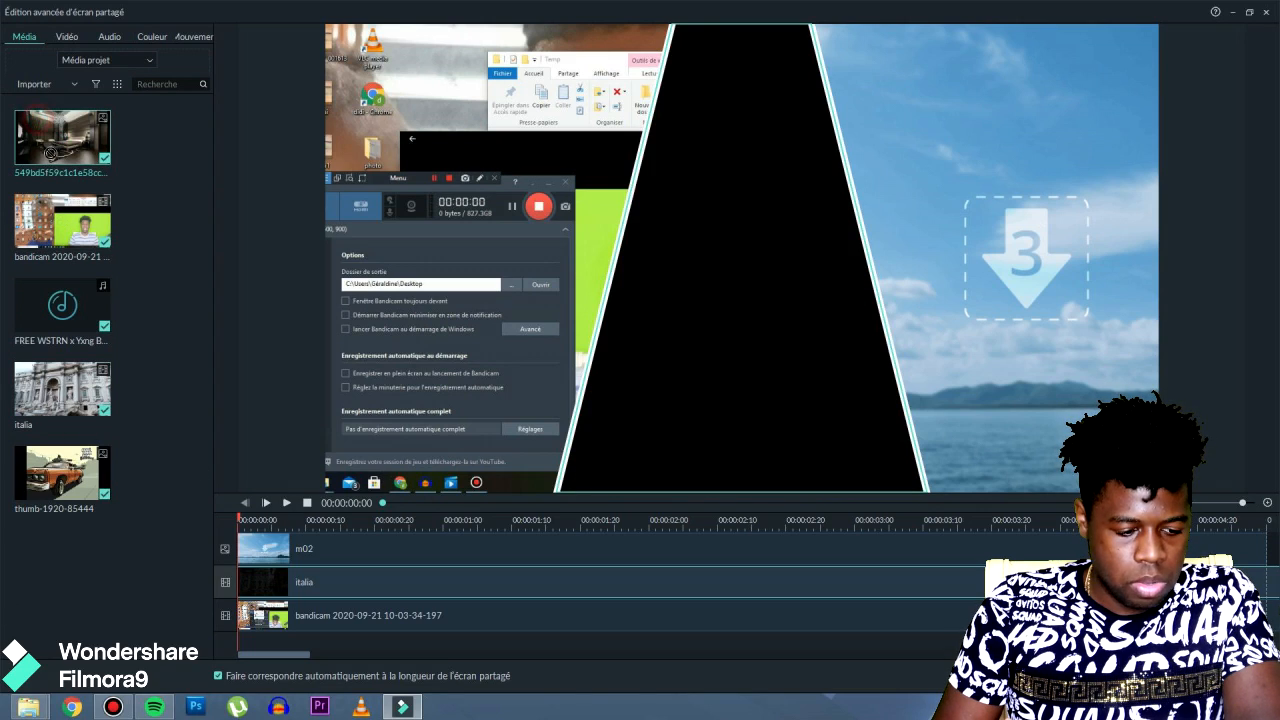
drag(49, 466, 990, 318)
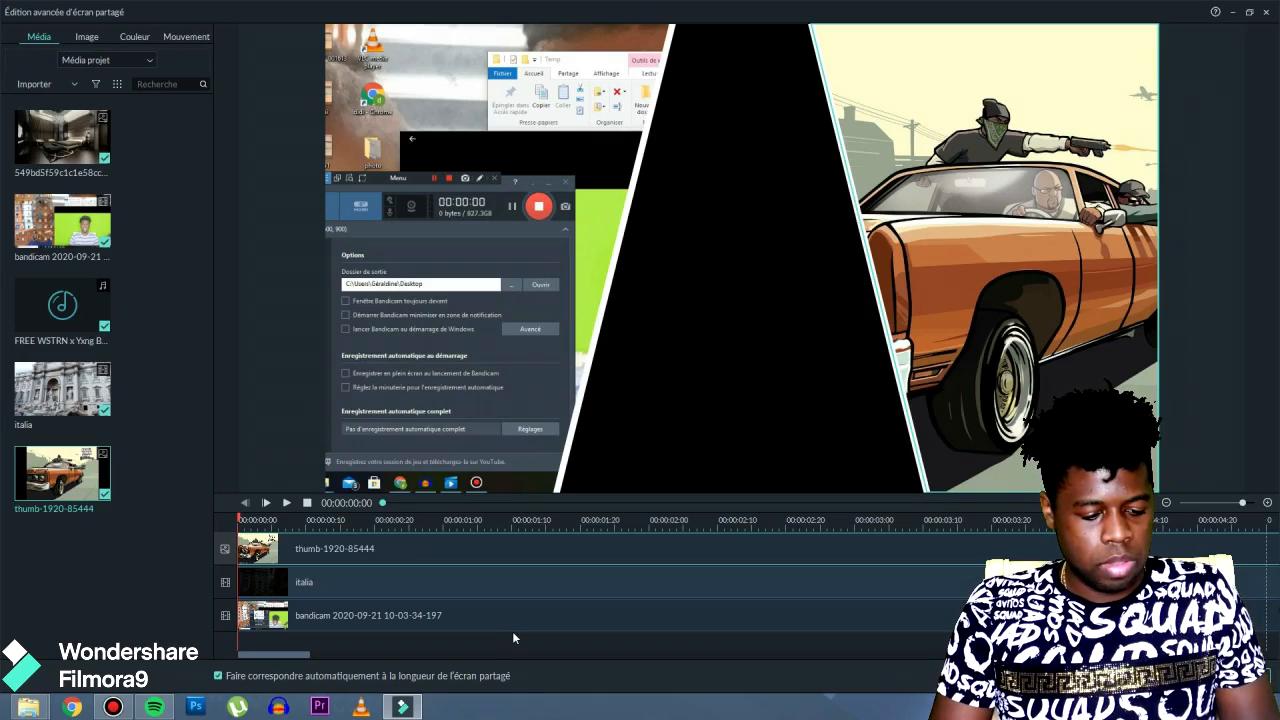
Play back the filled three-panel split screen in the advanced editor.
key(space)
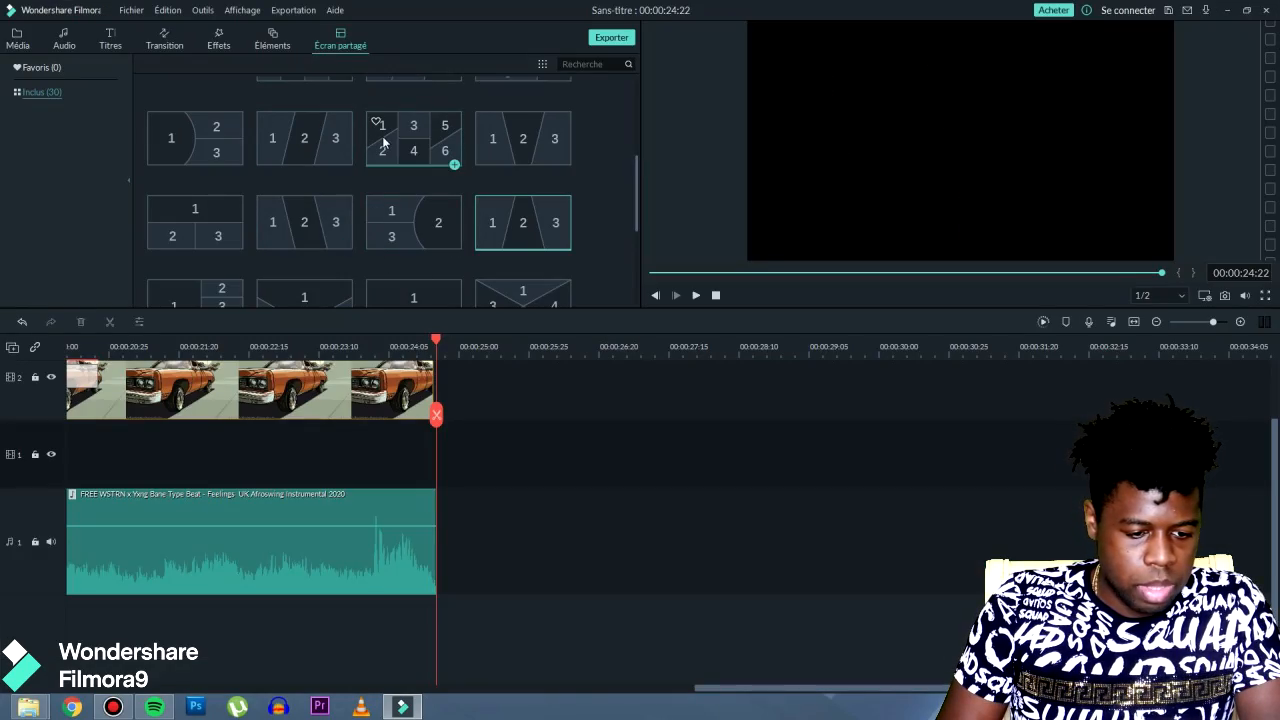
Place the six-panel Écran partagé 24 on track 1, past the end of the music, and fill its panels with Voyage sample videos.
drag(383, 143, 624, 456)
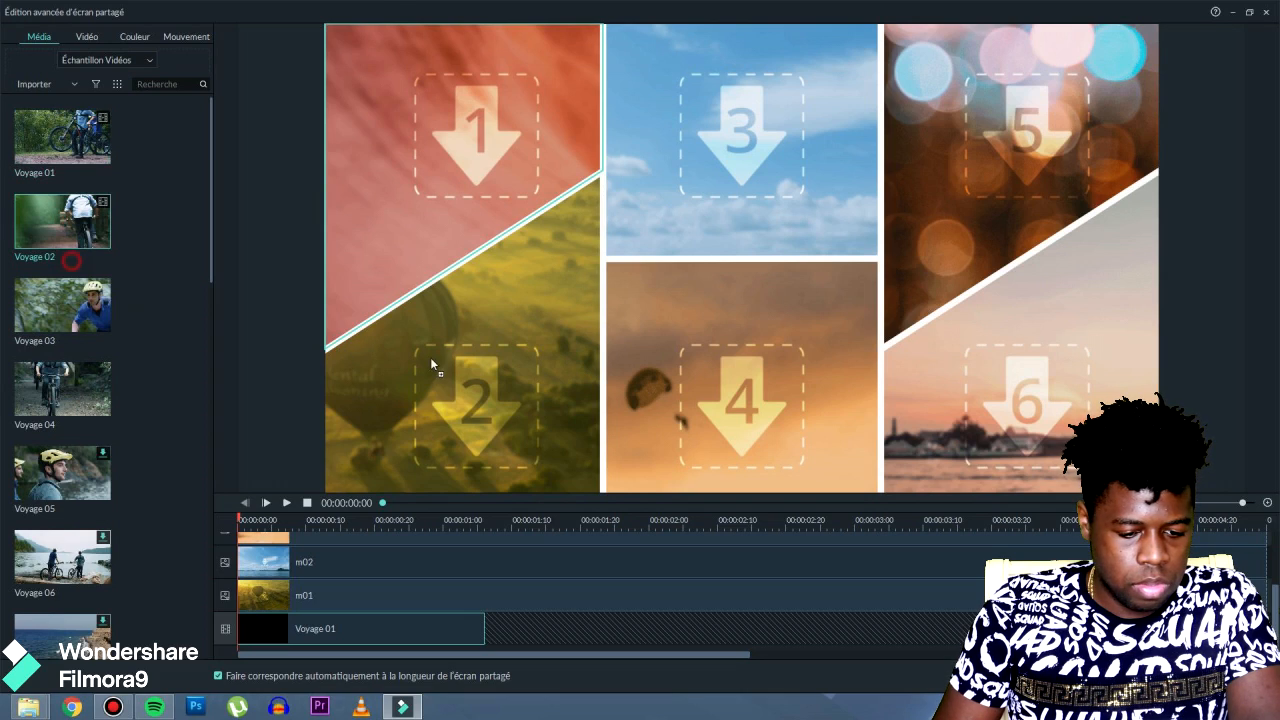
drag(430, 357, 420, 377)
drag(40, 305, 617, 132)
drag(30, 400, 671, 388)
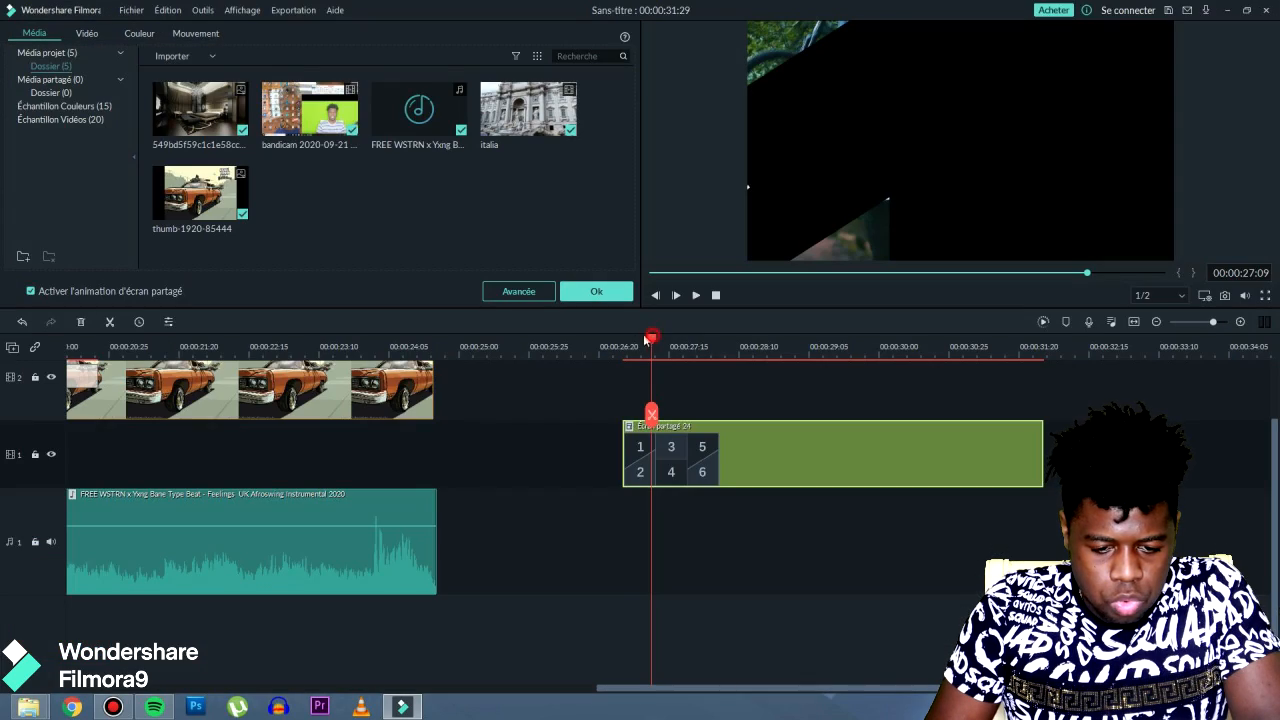
Play back the six-panel split screen from its start and scrub through it to examine the panel animation.
drag(651, 340, 625, 345)
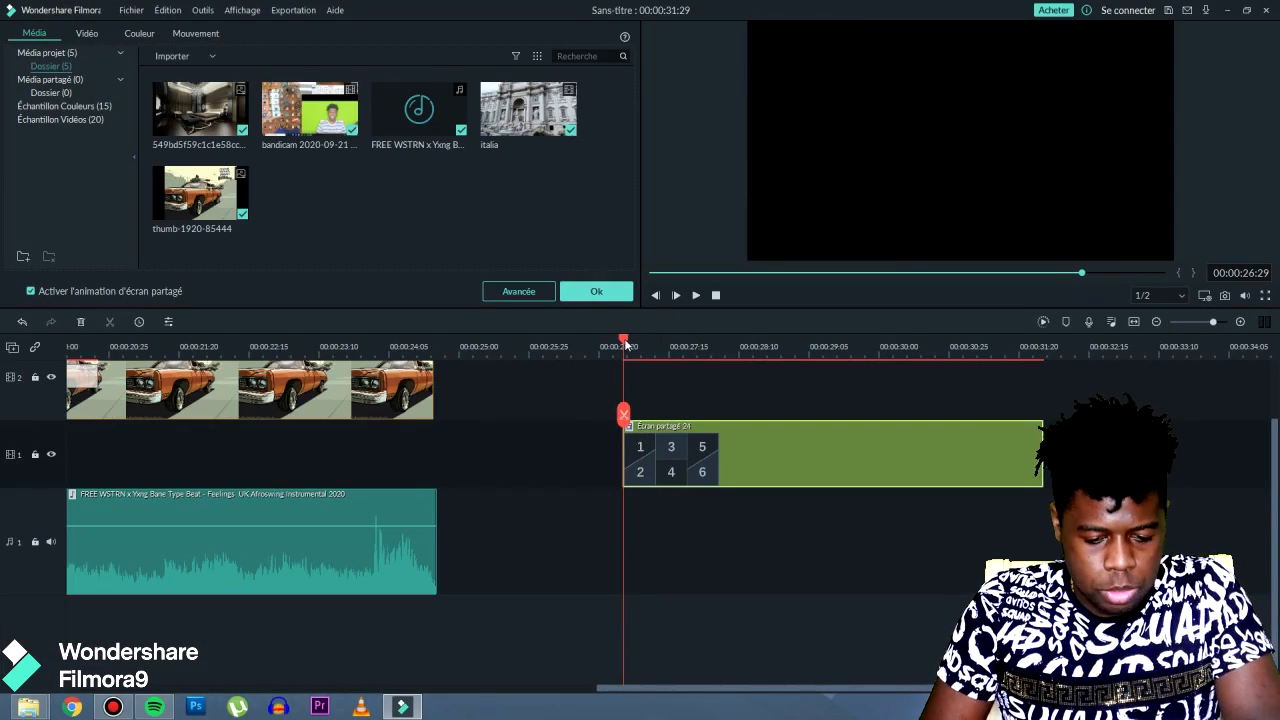
key(space)
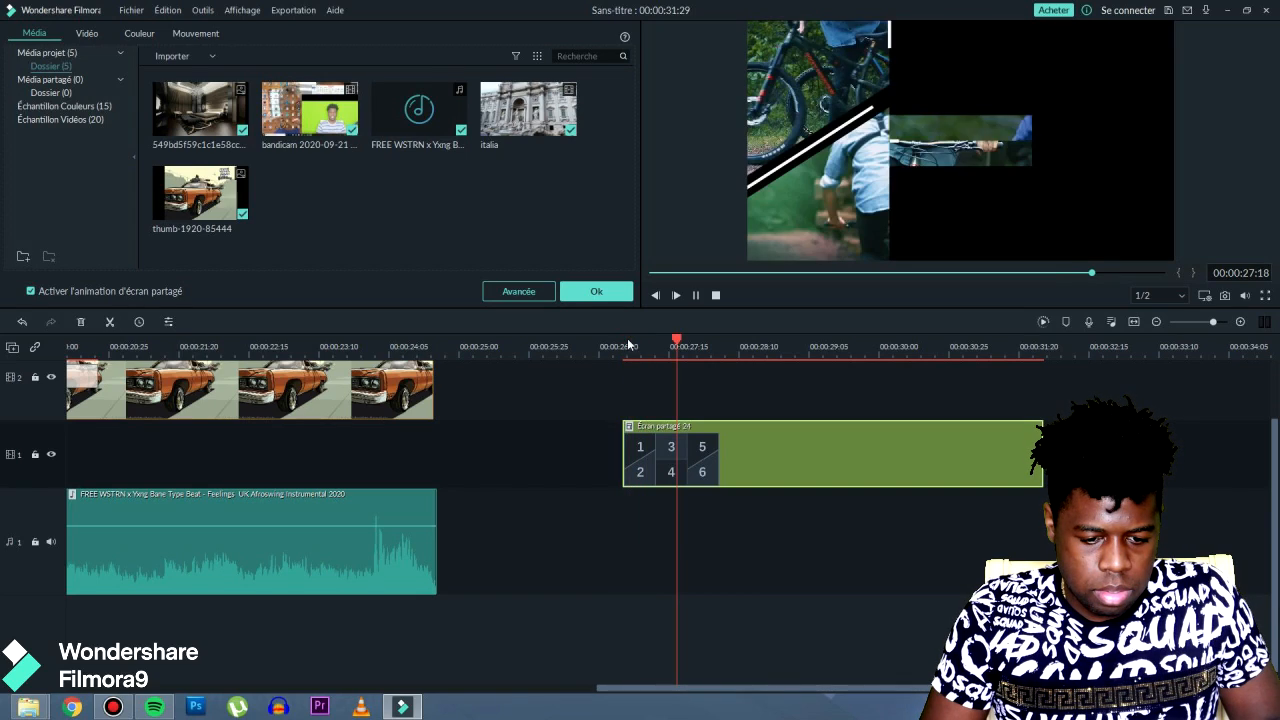
key(space)
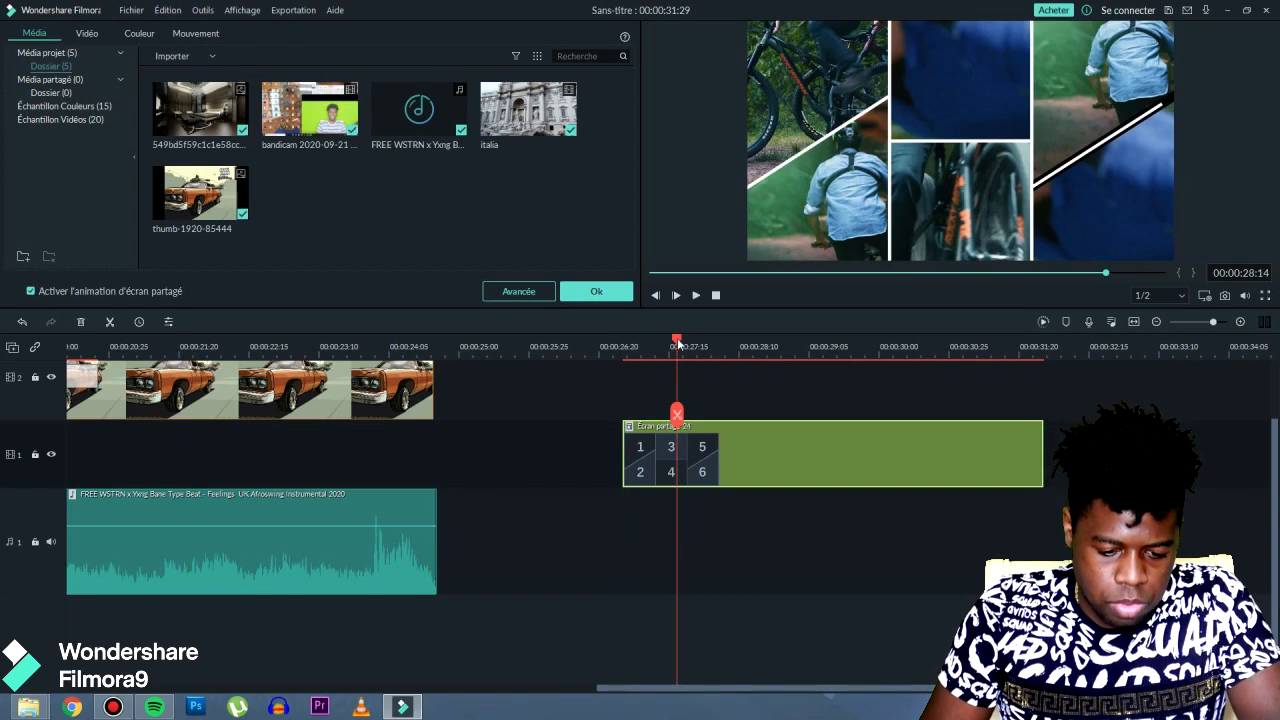
drag(677, 342, 836, 380)
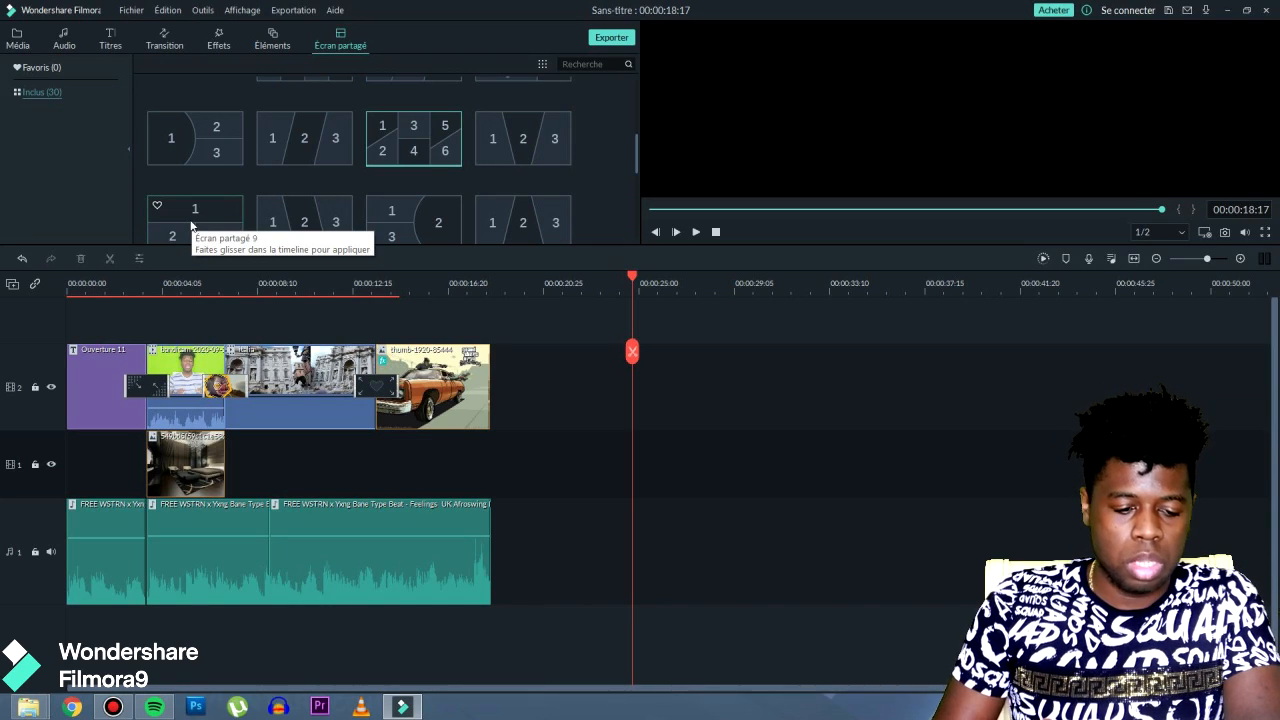
Start exporting the project as a video and choose the free trial export with the watermark.
click(293, 10)
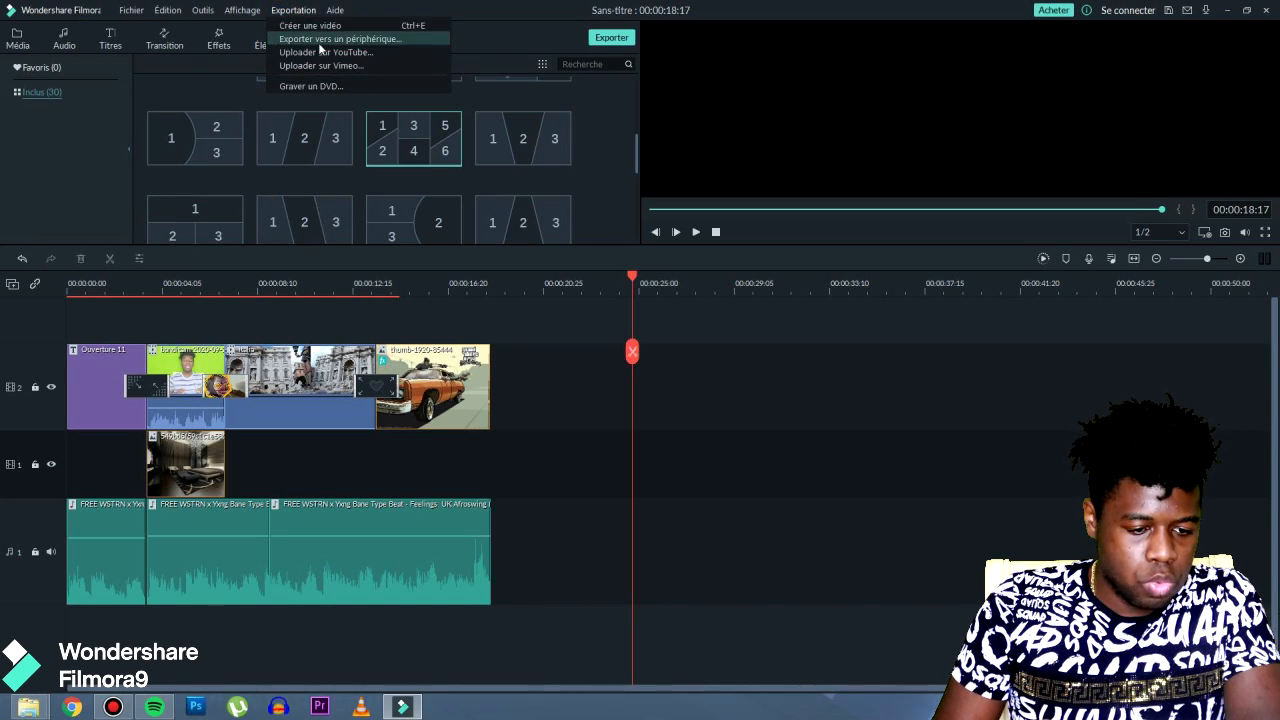
click(326, 26)
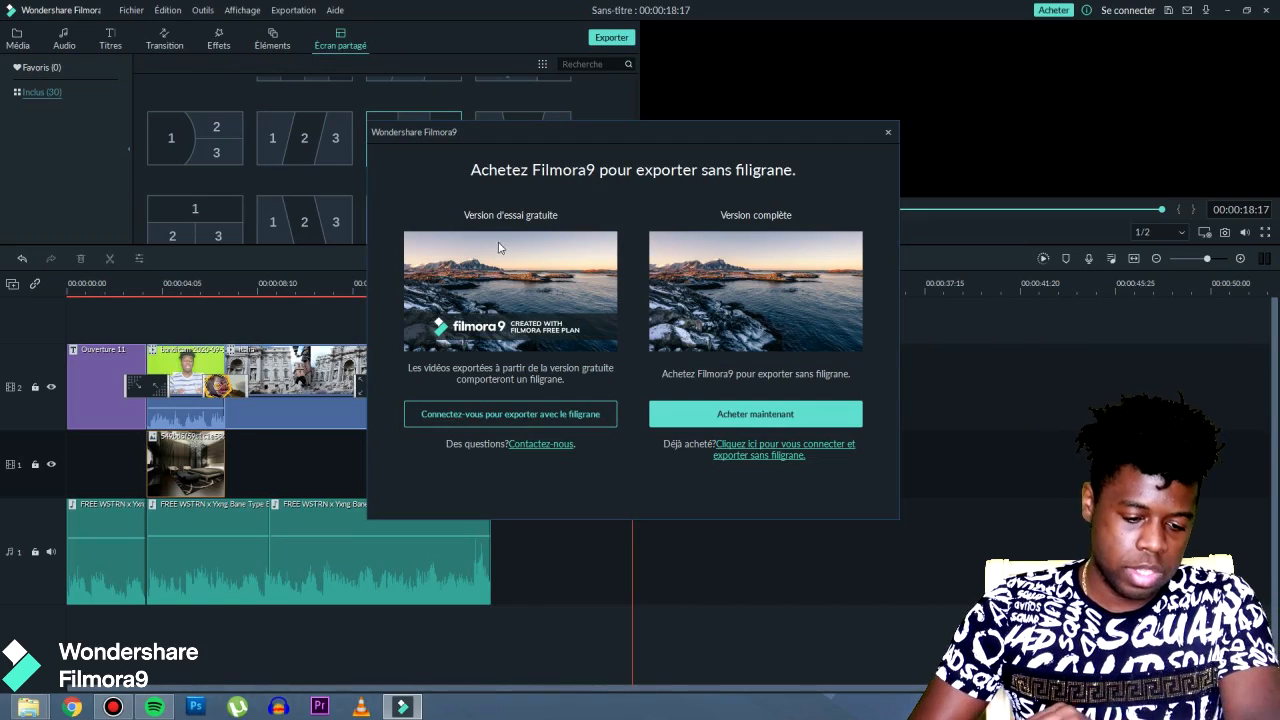
click(505, 414)
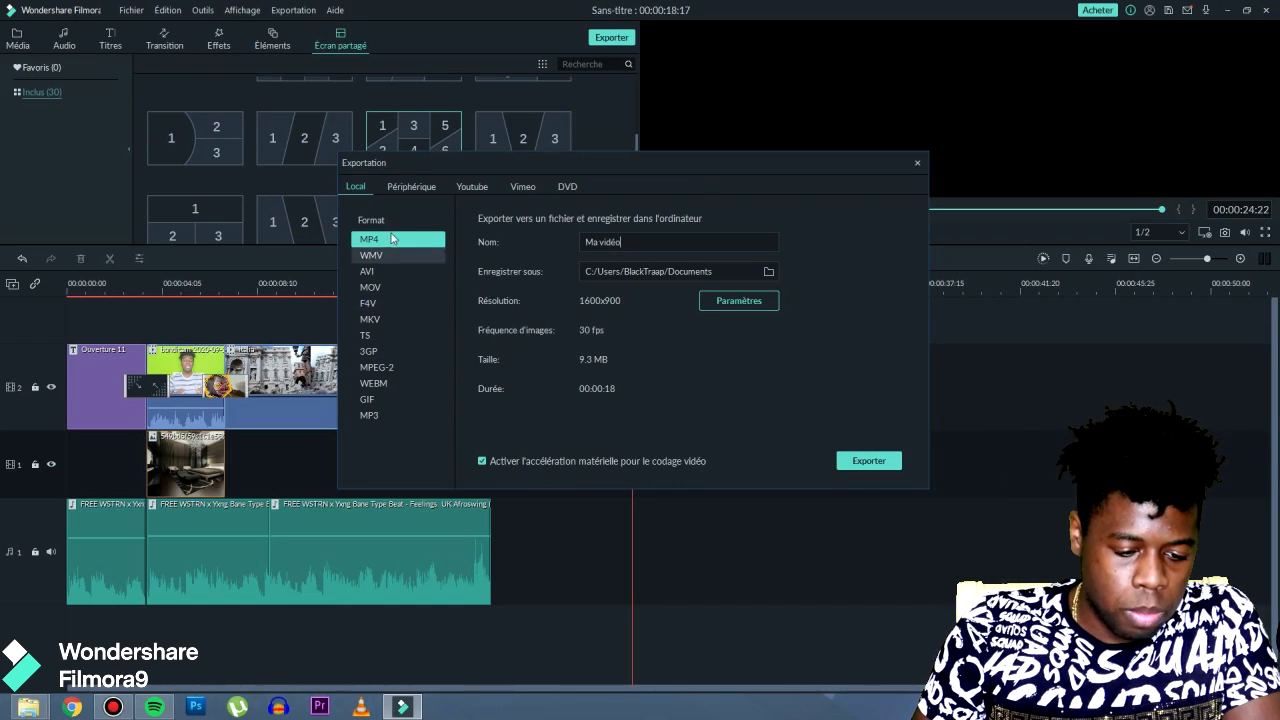
Look at the WMV, AVI and MKV export formats and return to MP4.
click(397, 254)
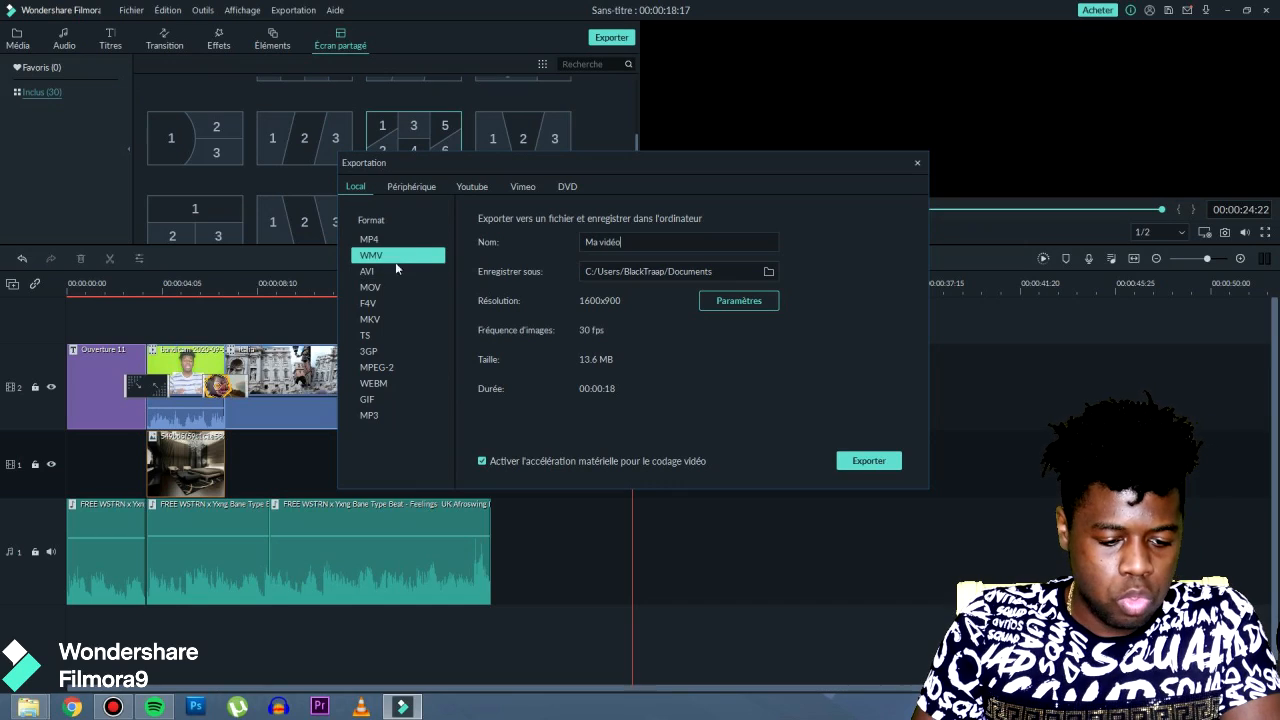
click(393, 269)
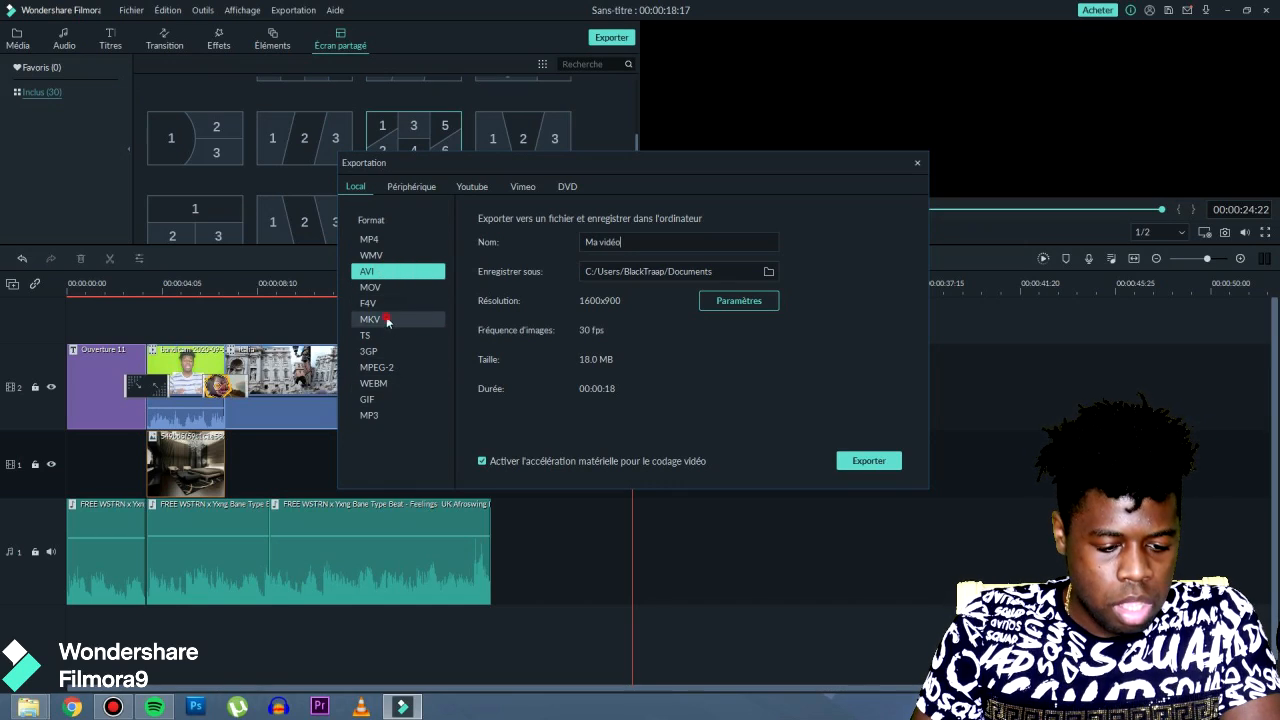
click(386, 319)
click(397, 237)
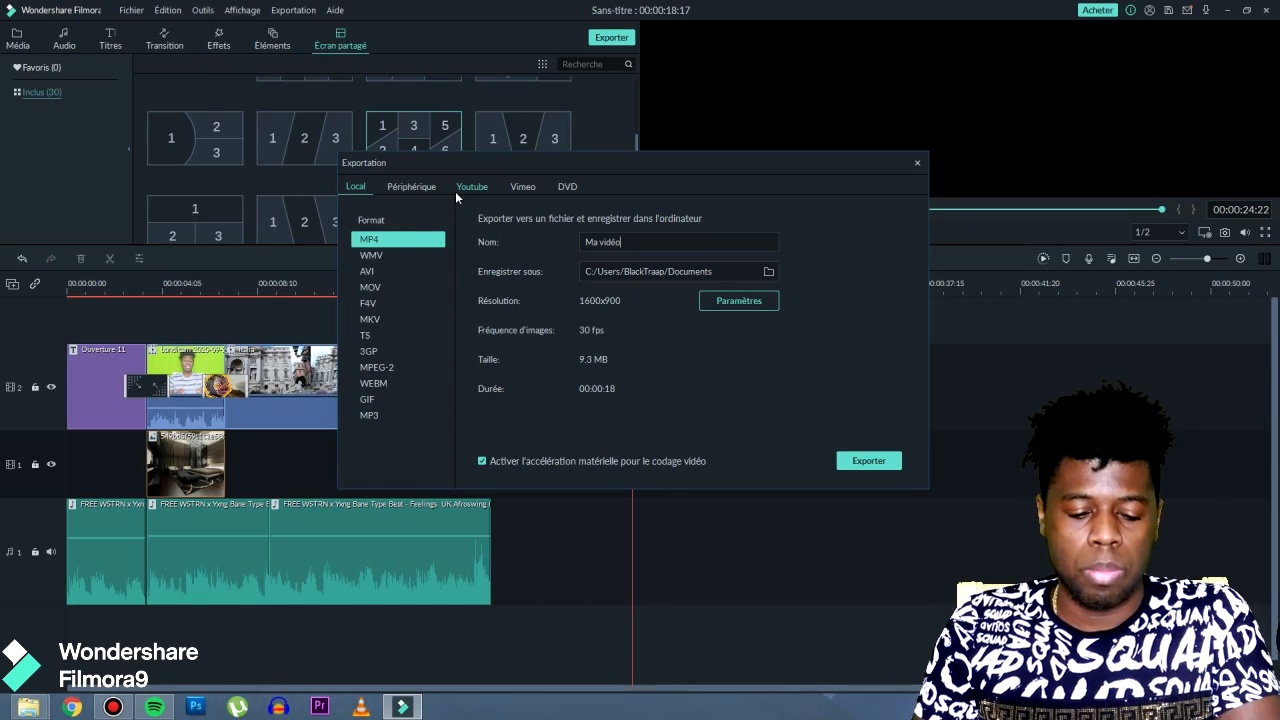
Name the exported file "Présentation du logiciel Filmora9".
drag(621, 245, 502, 223)
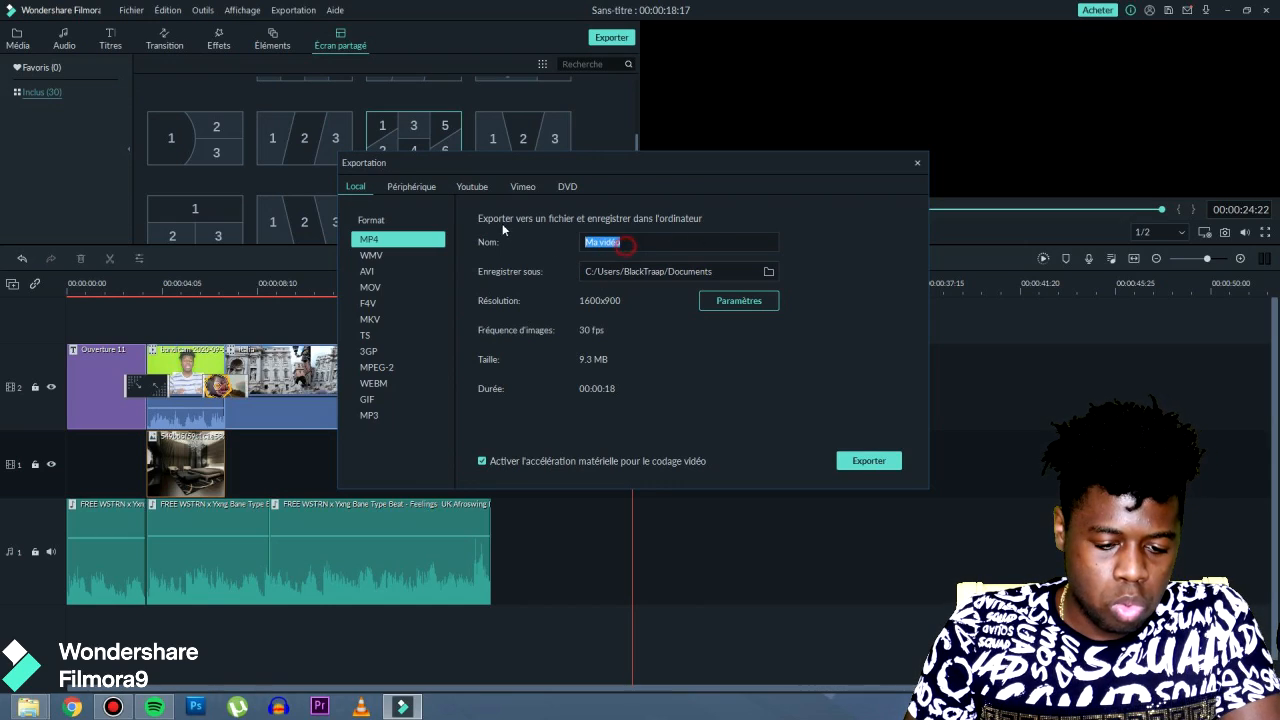
text(Préset)
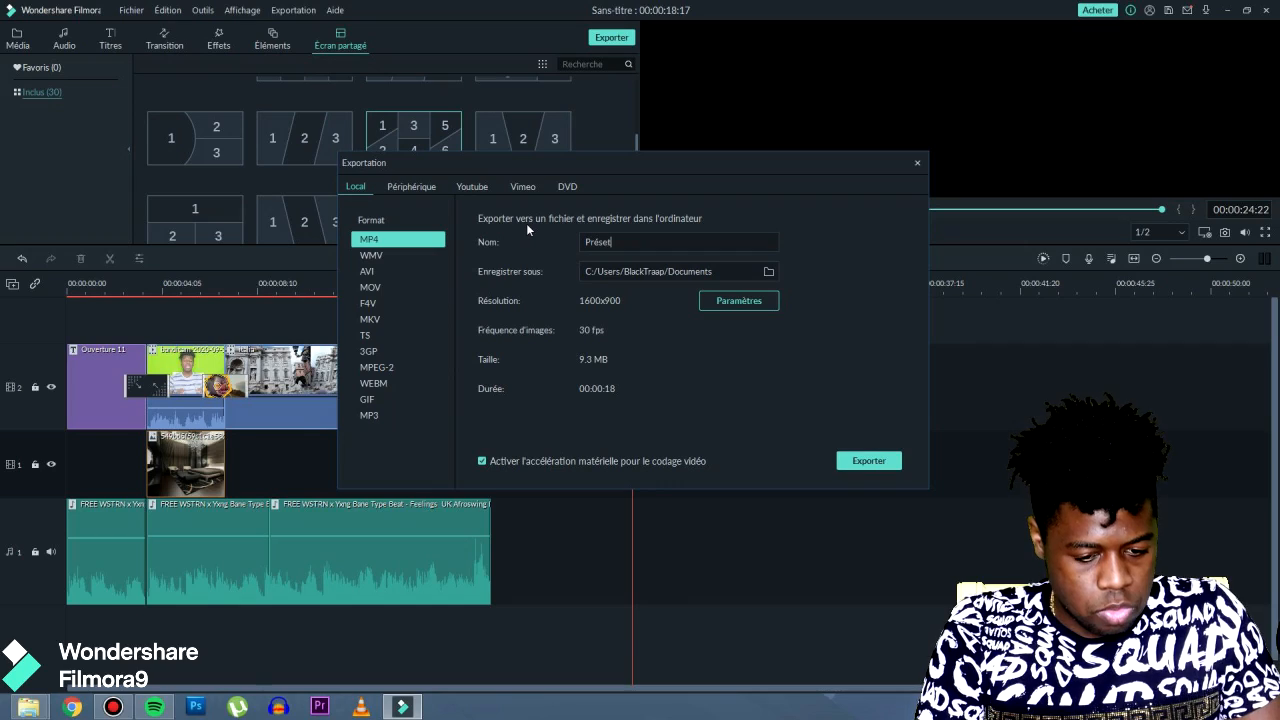
key(BackSpace)
text(n)
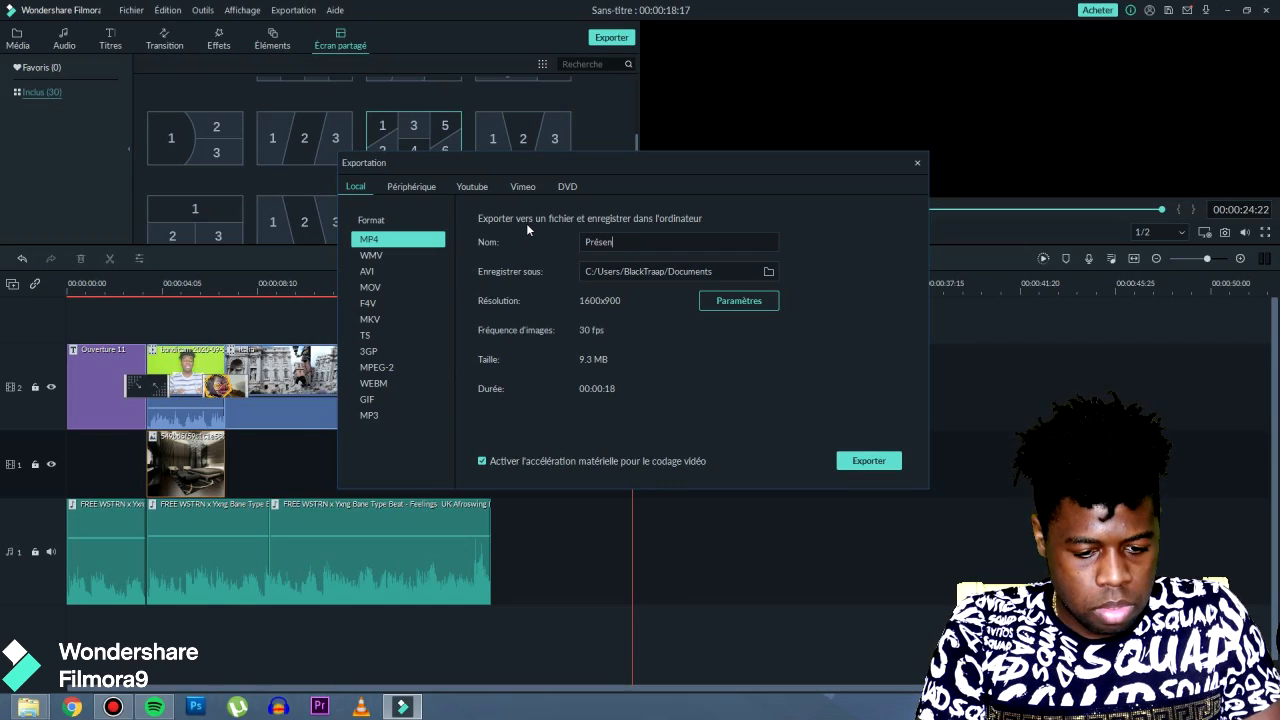
text(tation )
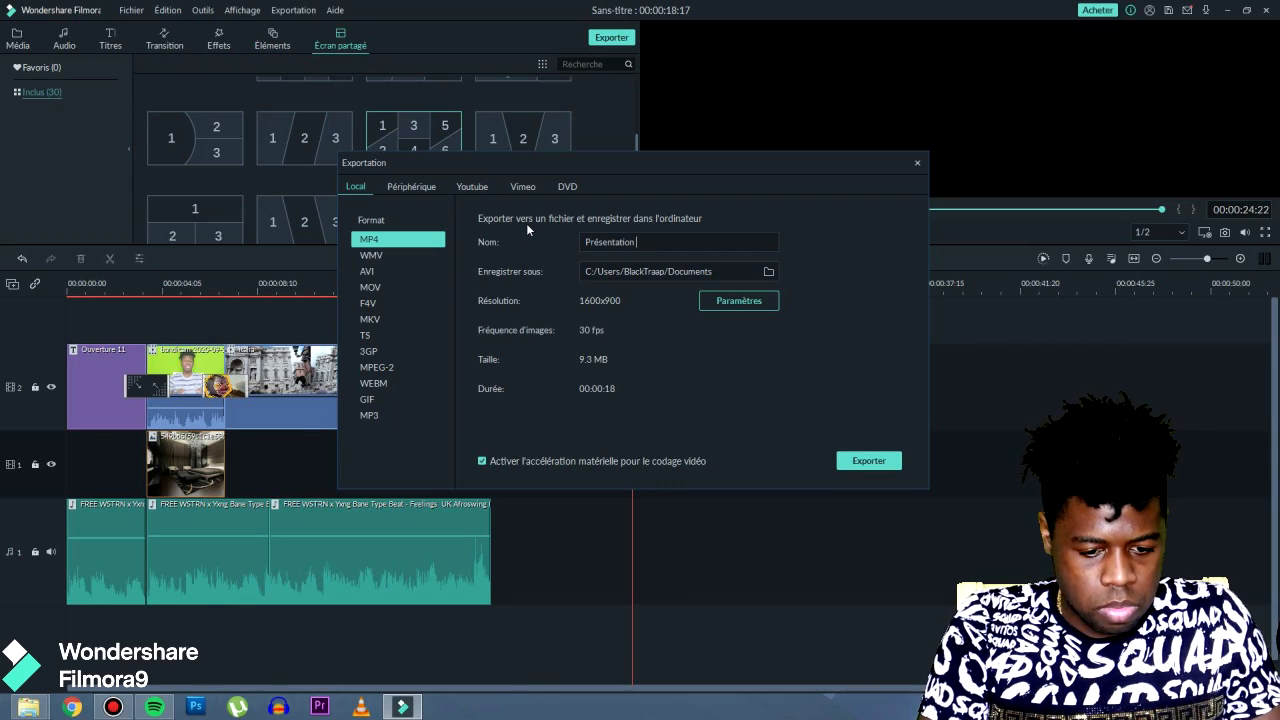
text(du logiciel)
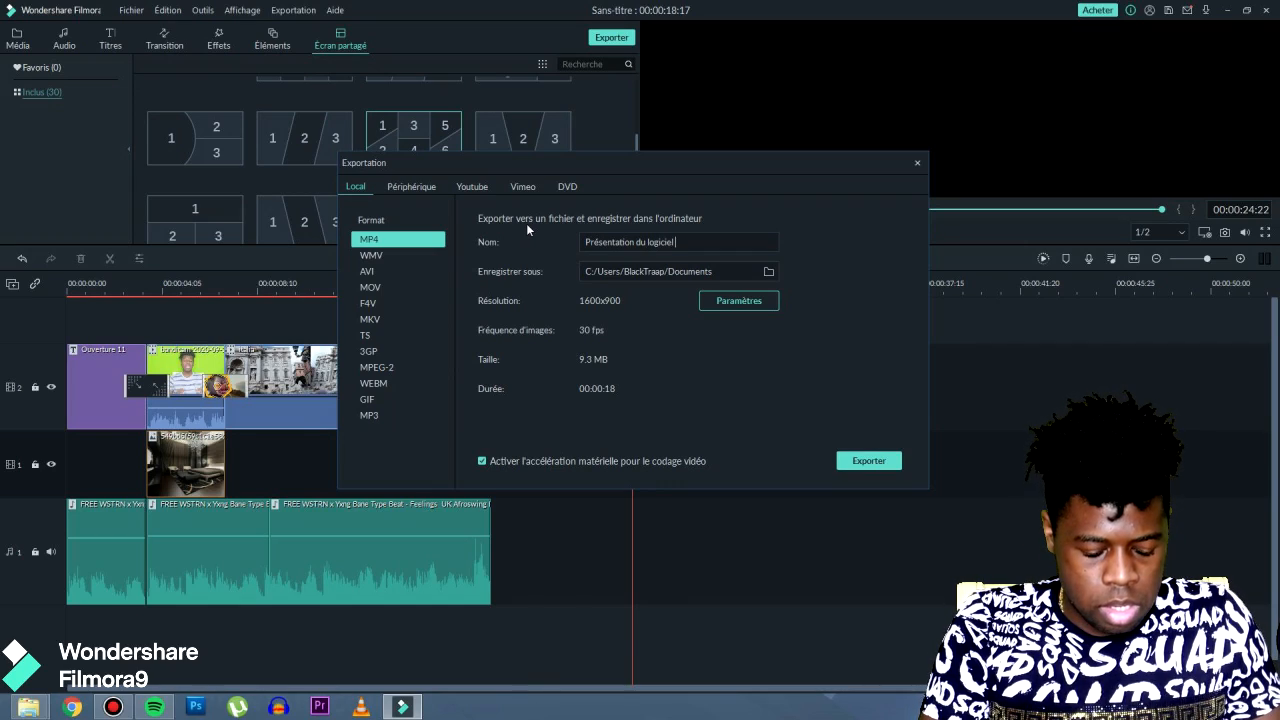
text( Fi)
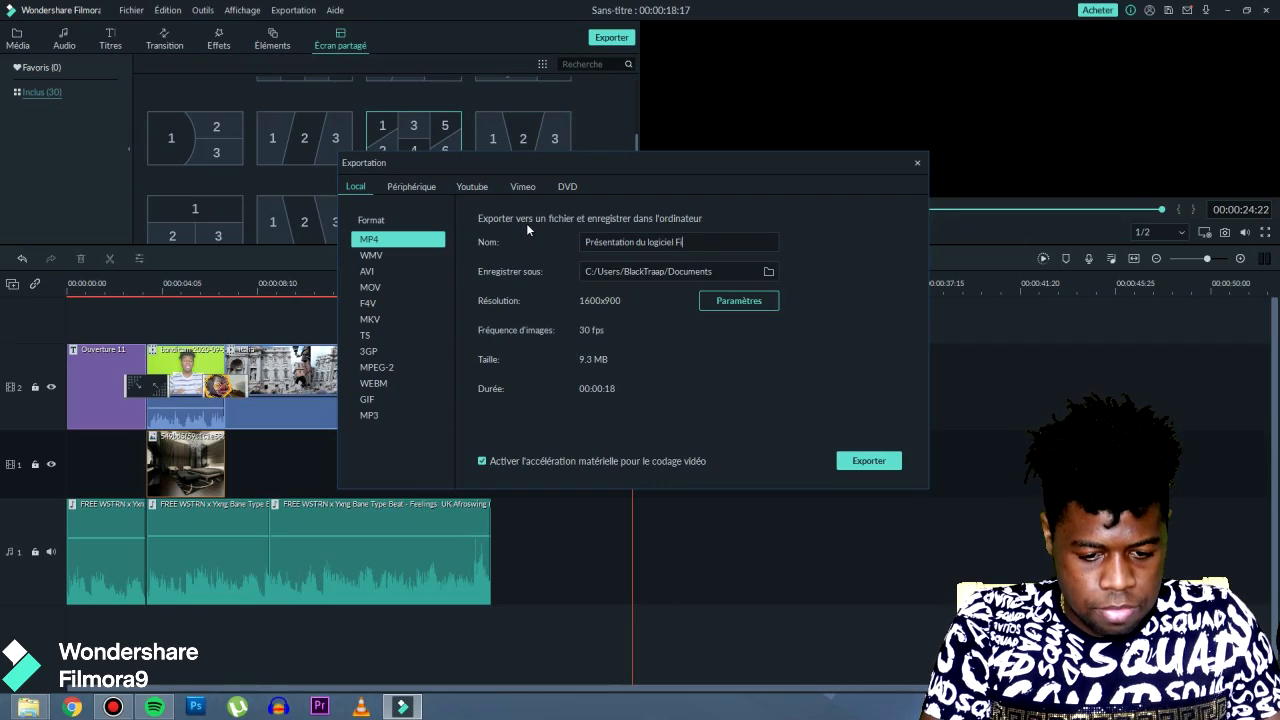
text(lmora9)
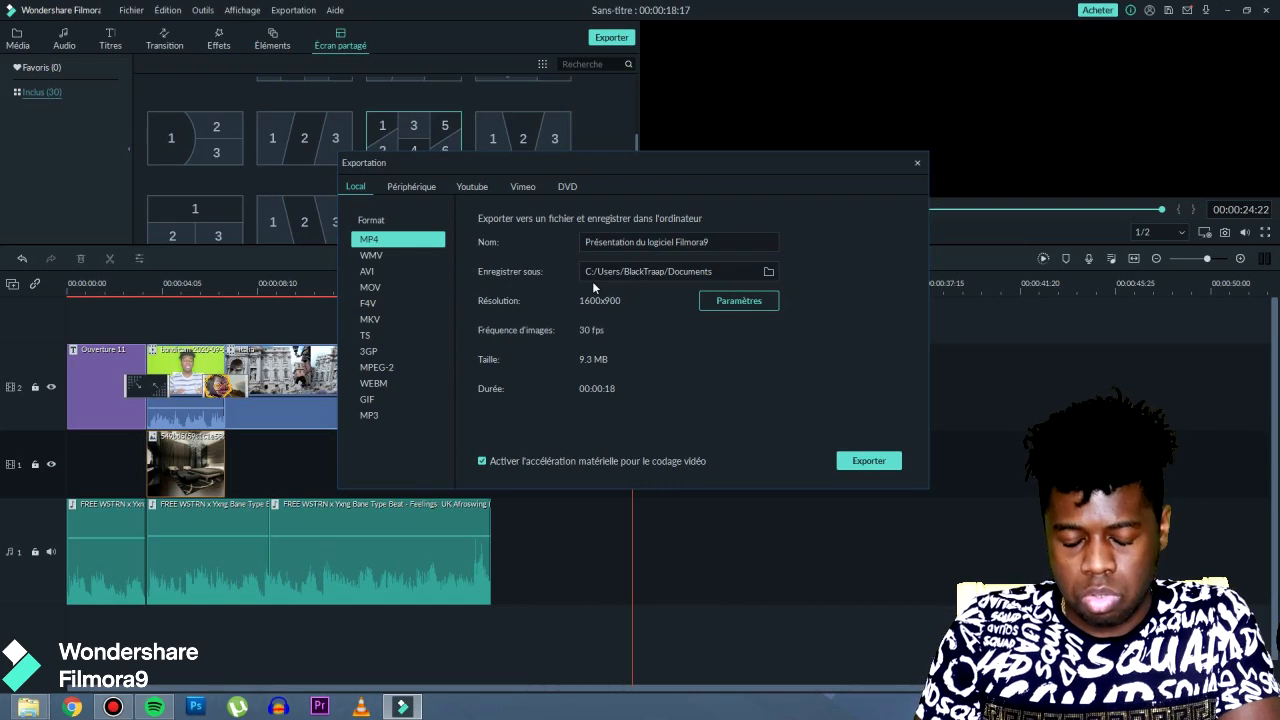
Open the export settings, try the Optimale and Meilleure quality options, and select Correcte.
click(727, 305)
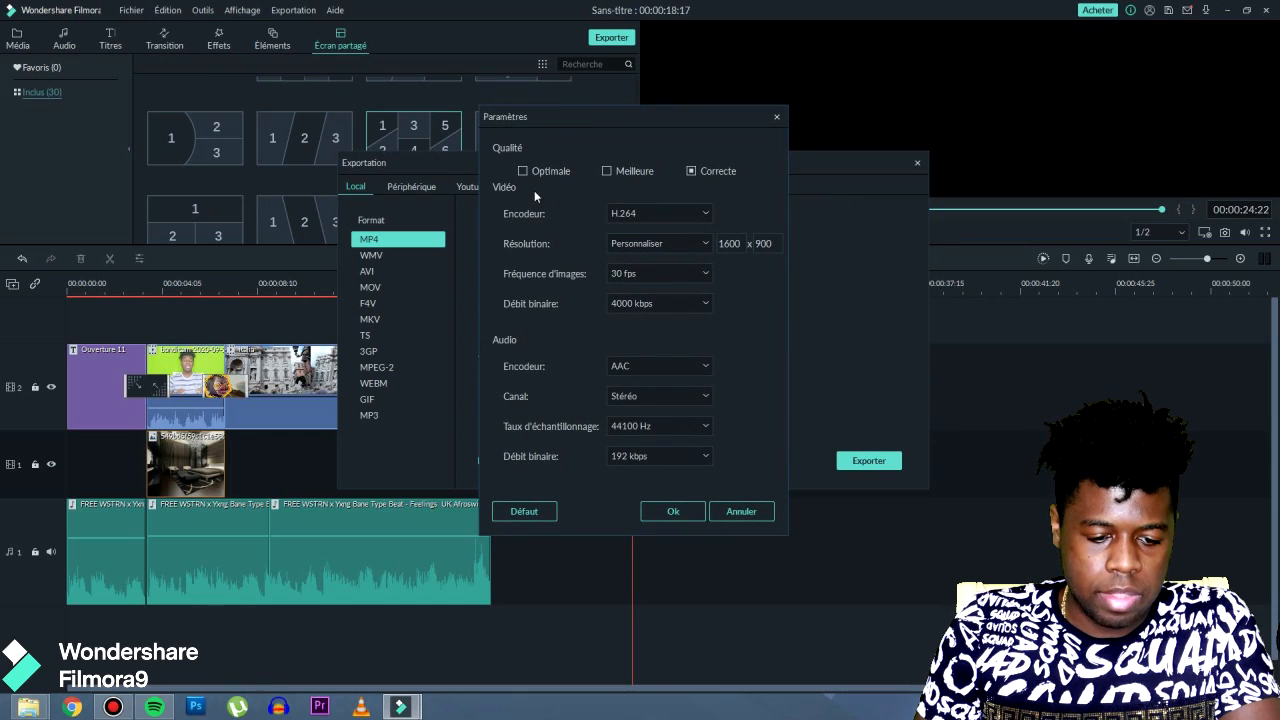
click(522, 171)
click(606, 171)
click(690, 164)
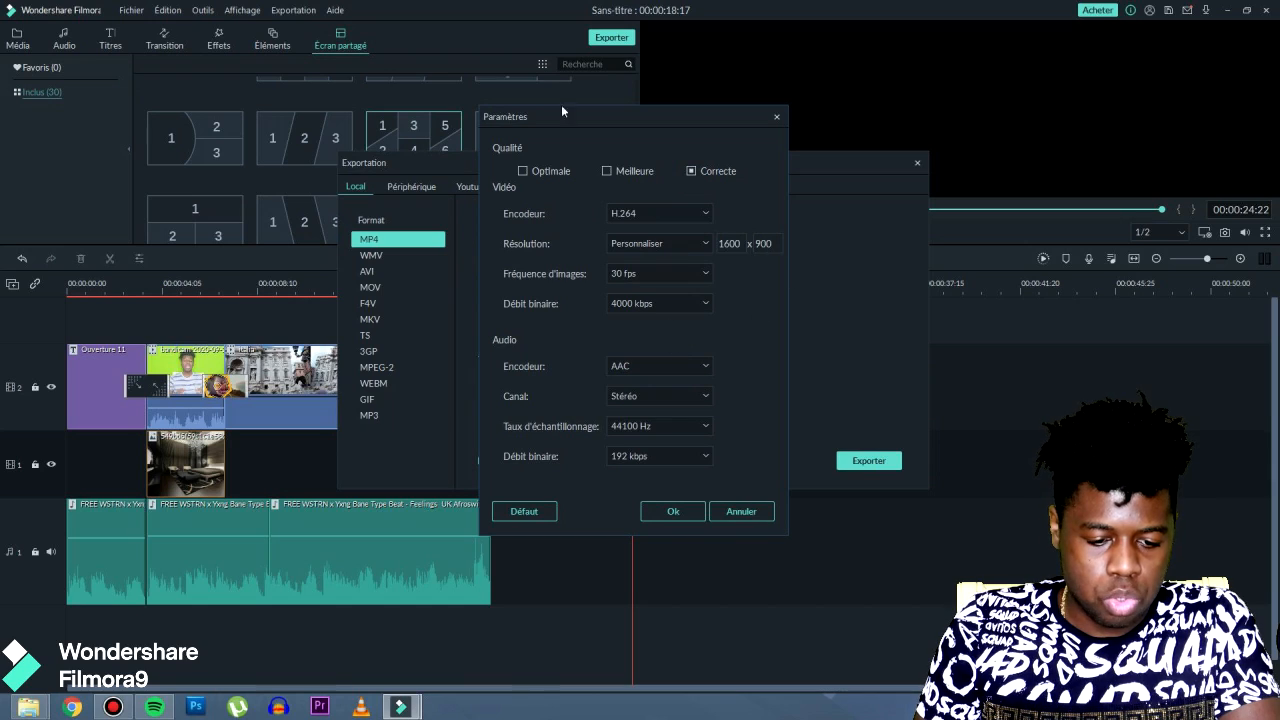
Review the available export frame rates and keep 30 fps.
click(654, 277)
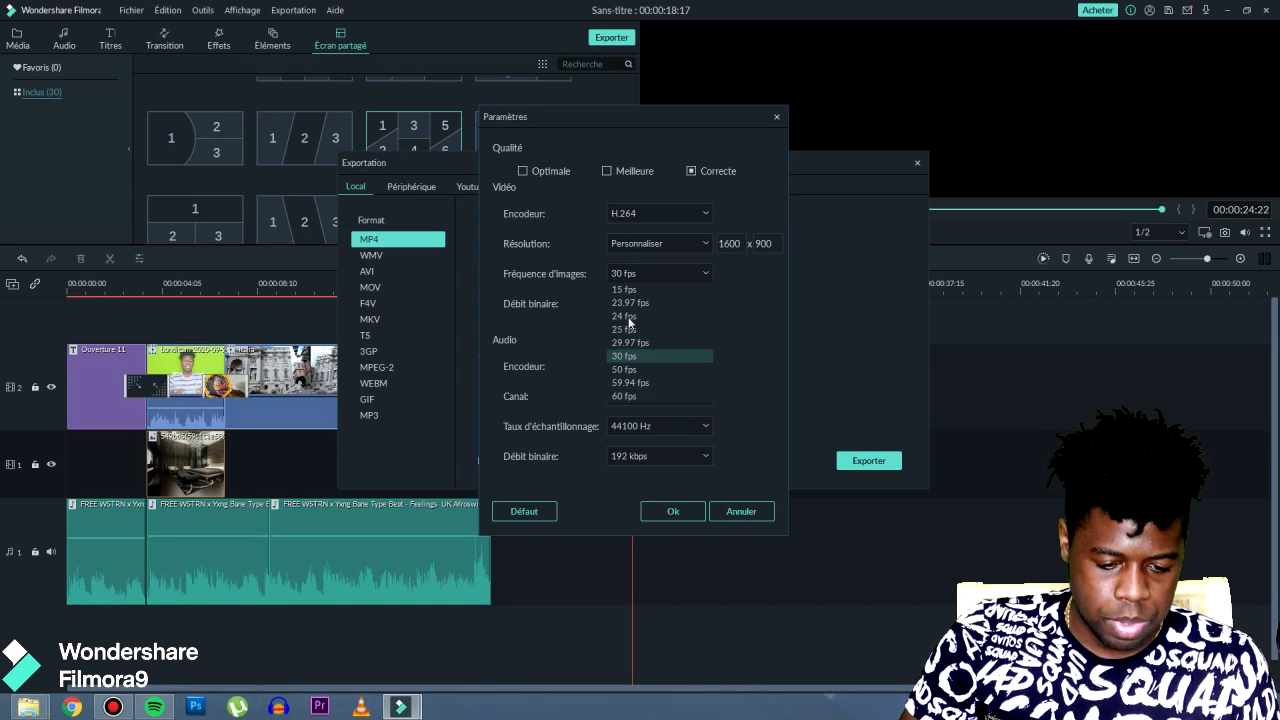
click(623, 356)
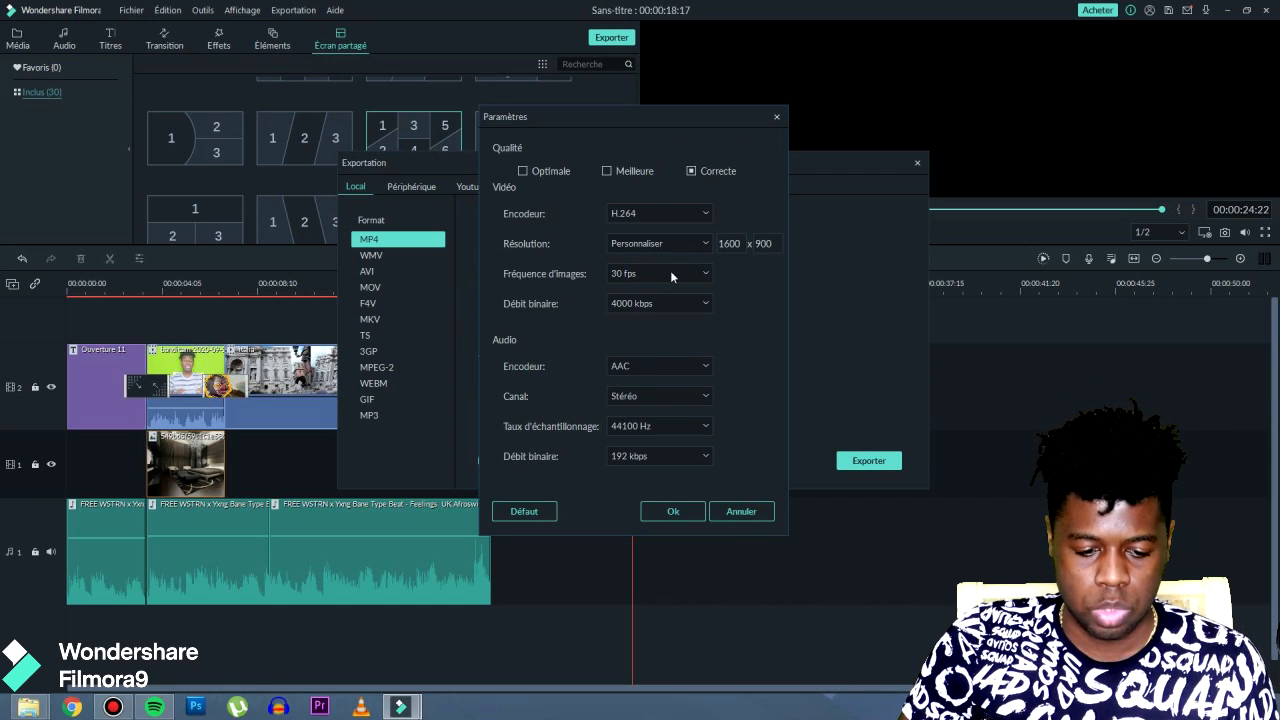
click(670, 271)
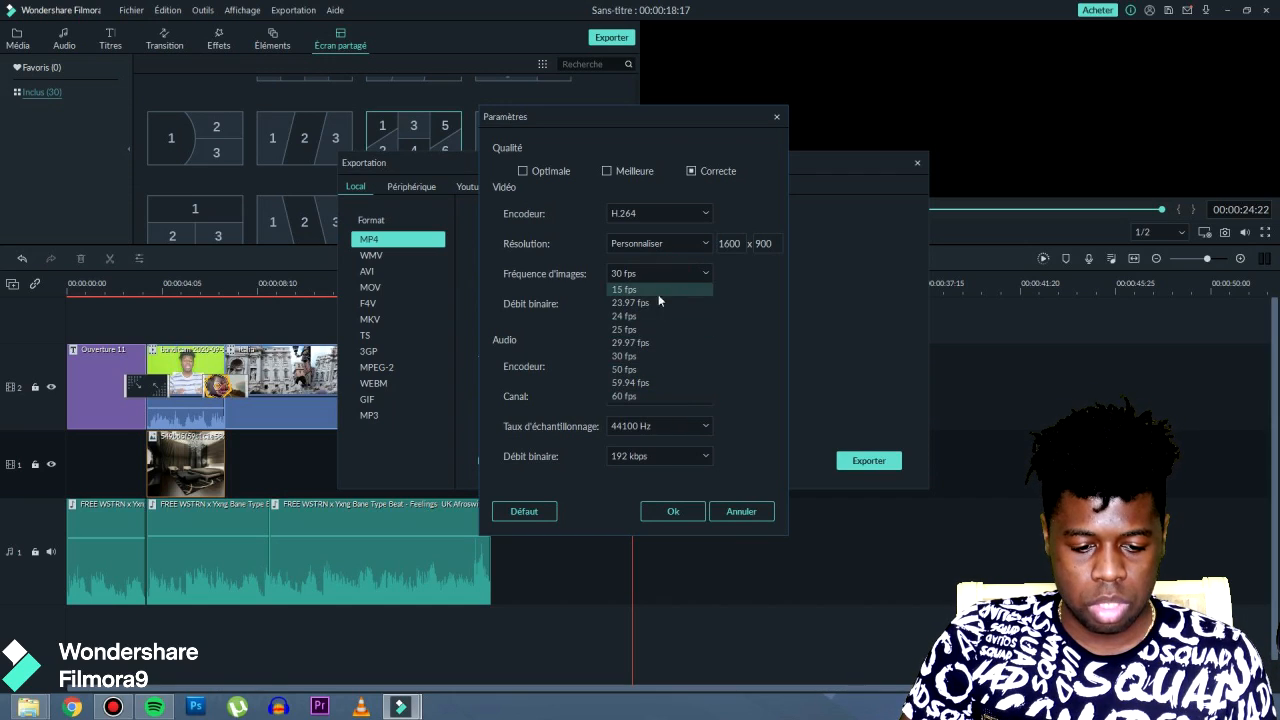
click(680, 272)
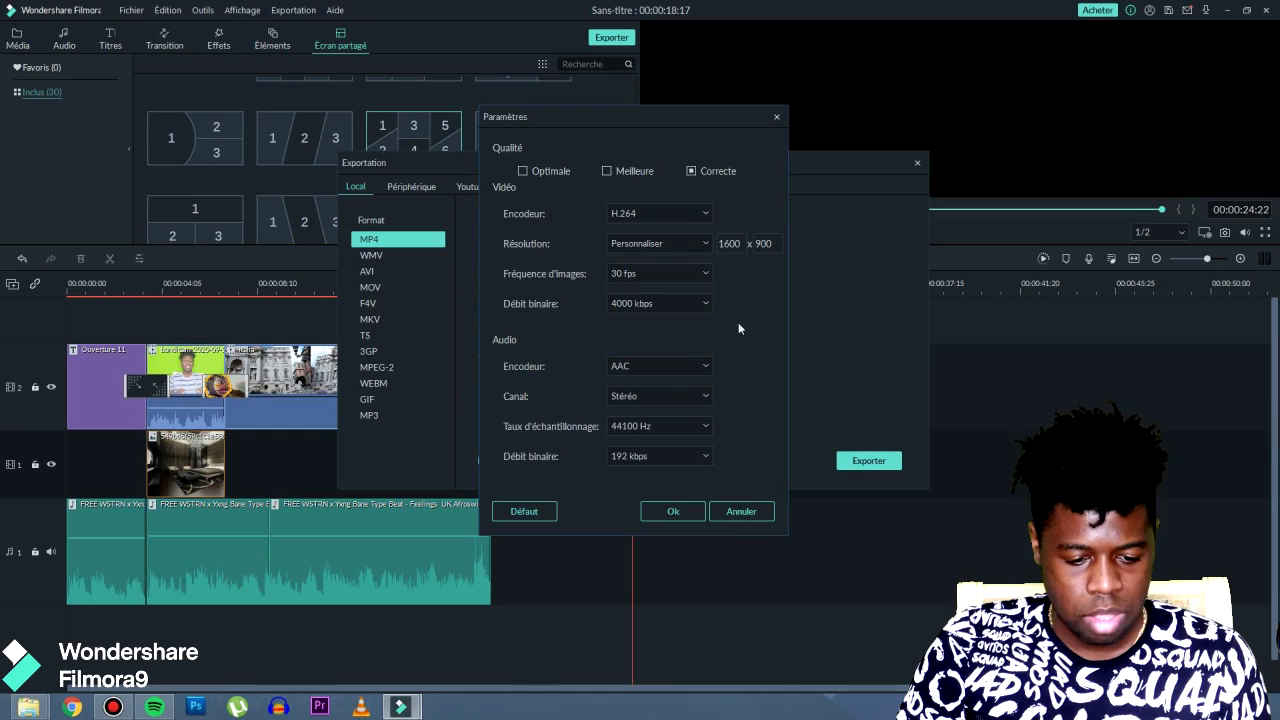
Set the export resolution to 1280x720 and accept the export settings.
click(658, 243)
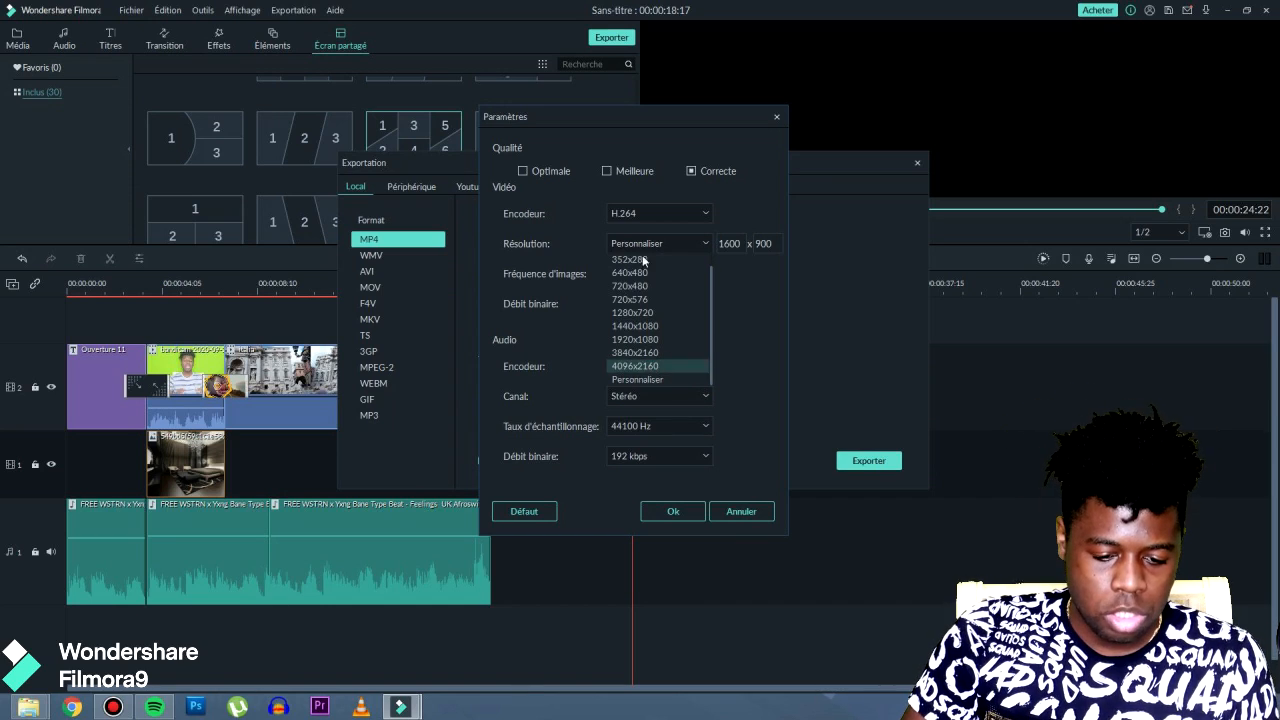
click(645, 310)
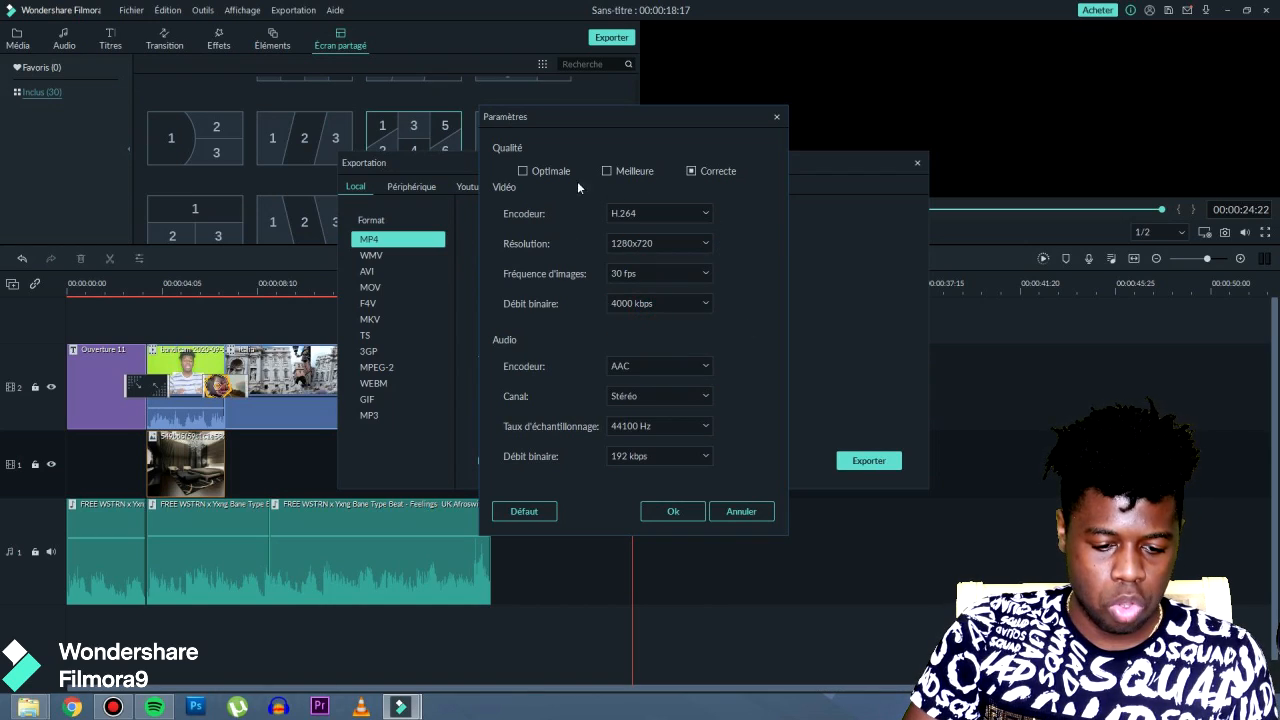
click(673, 511)
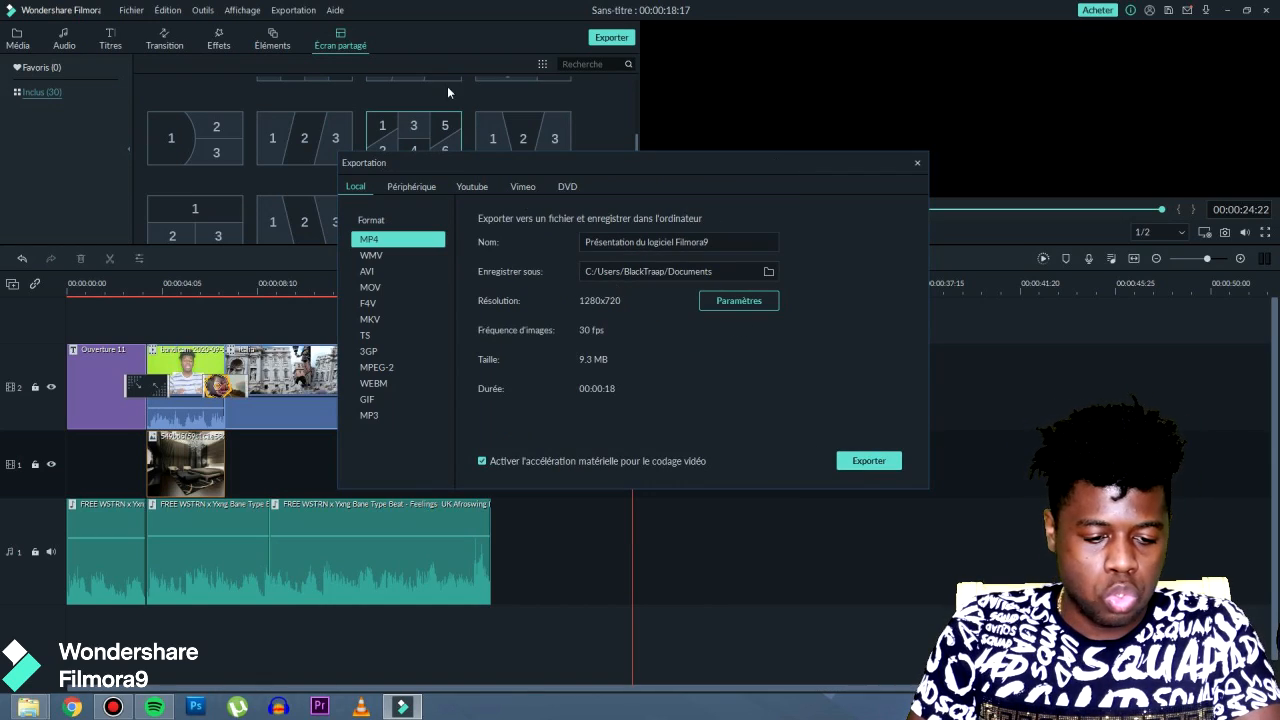
Examine the export options for devices, YouTube and Vimeo, and return to the local export.
click(395, 188)
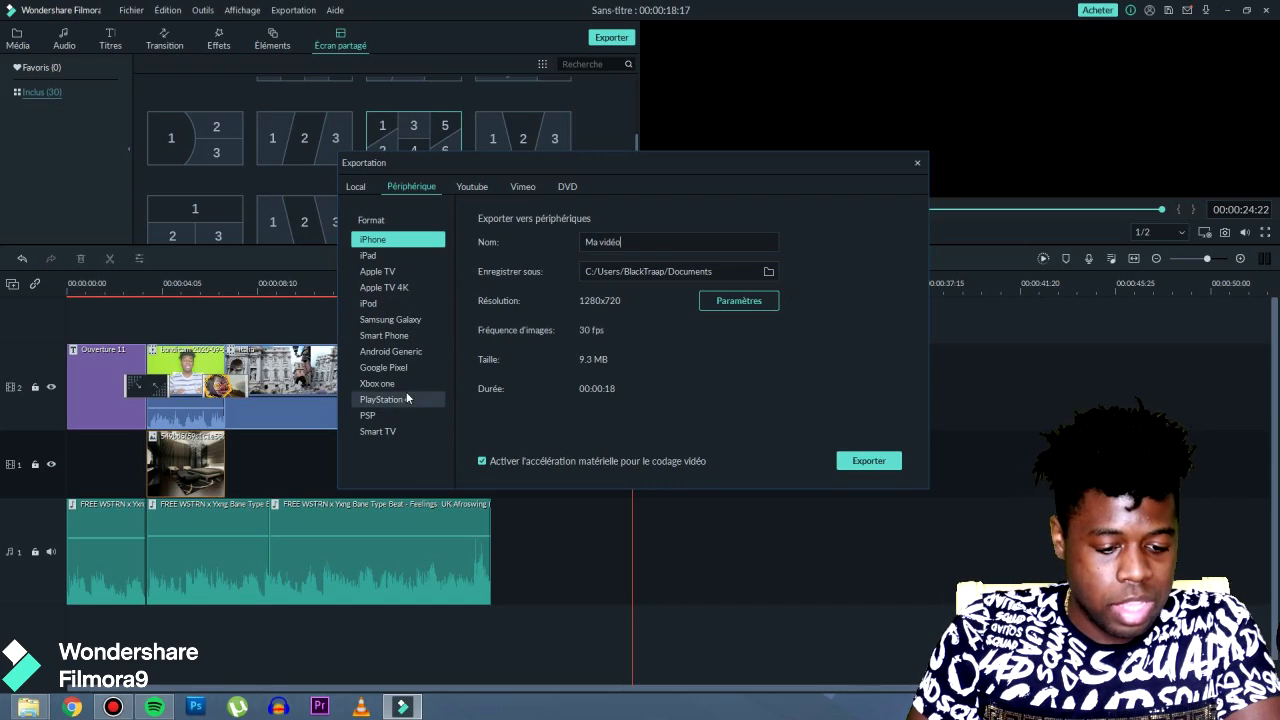
click(474, 186)
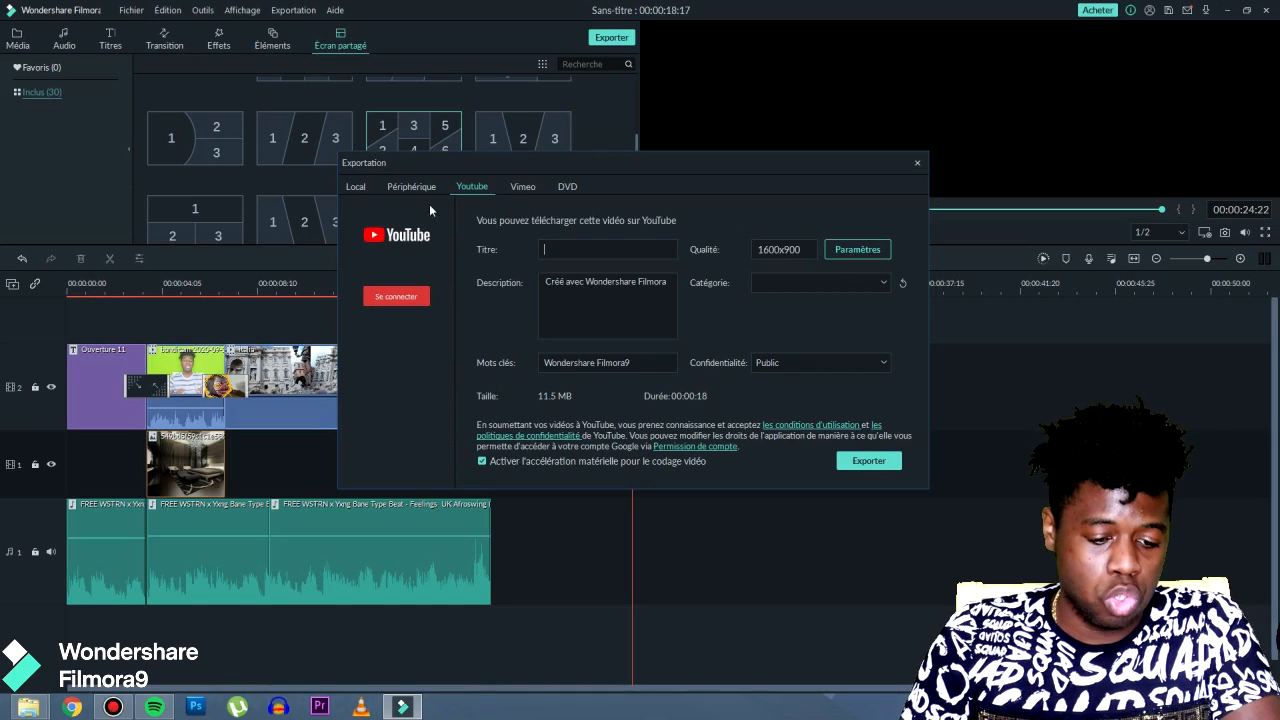
click(522, 186)
click(357, 187)
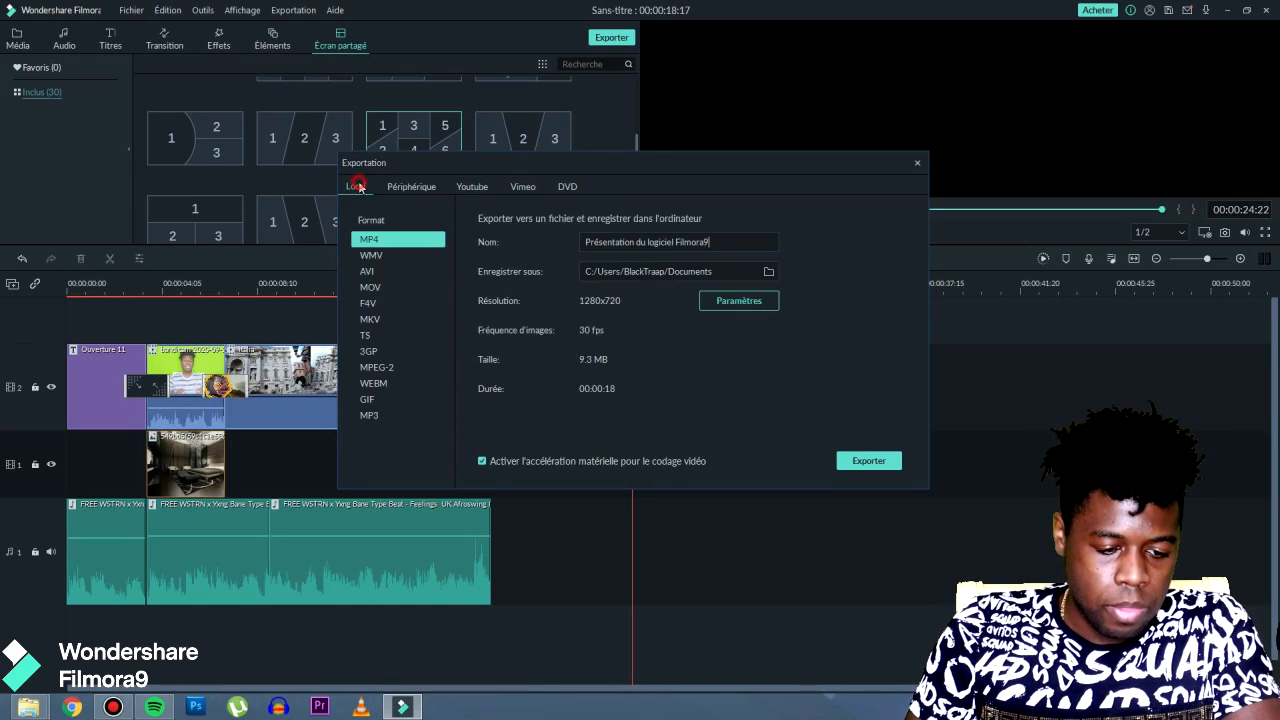
Export the video to the computer and open the choices for what happens once the export finishes.
click(884, 462)
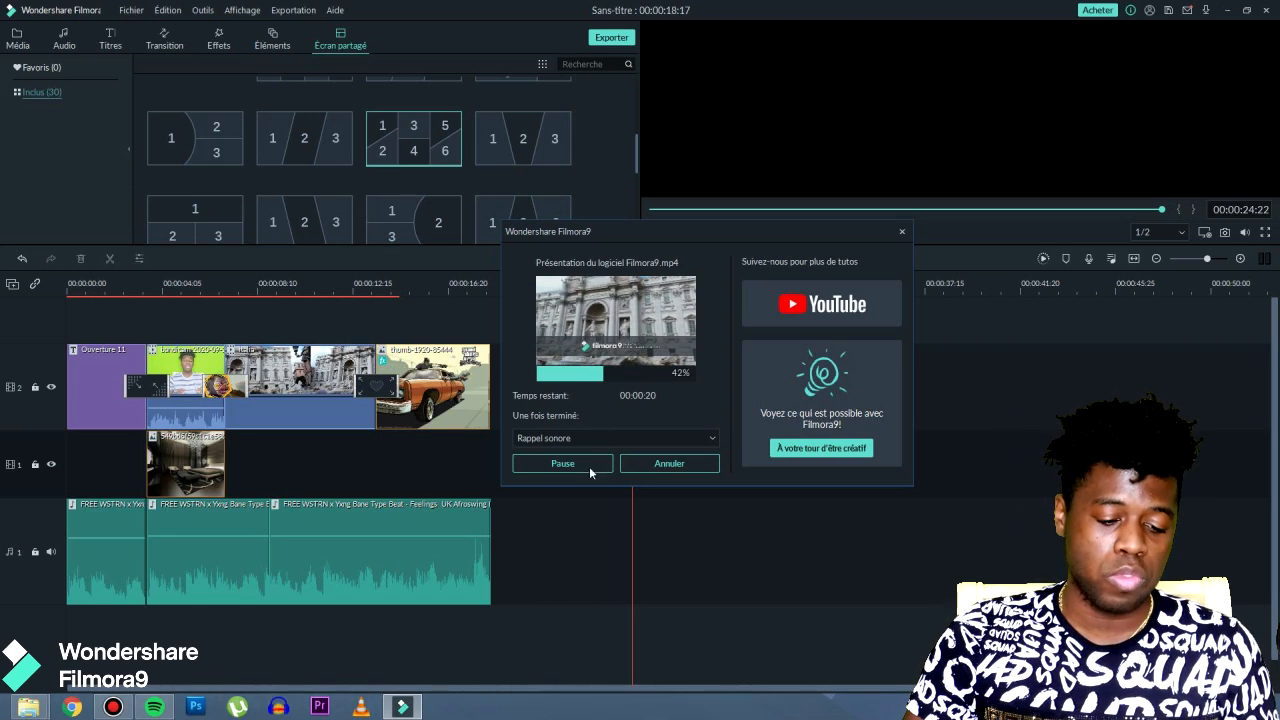
click(613, 438)
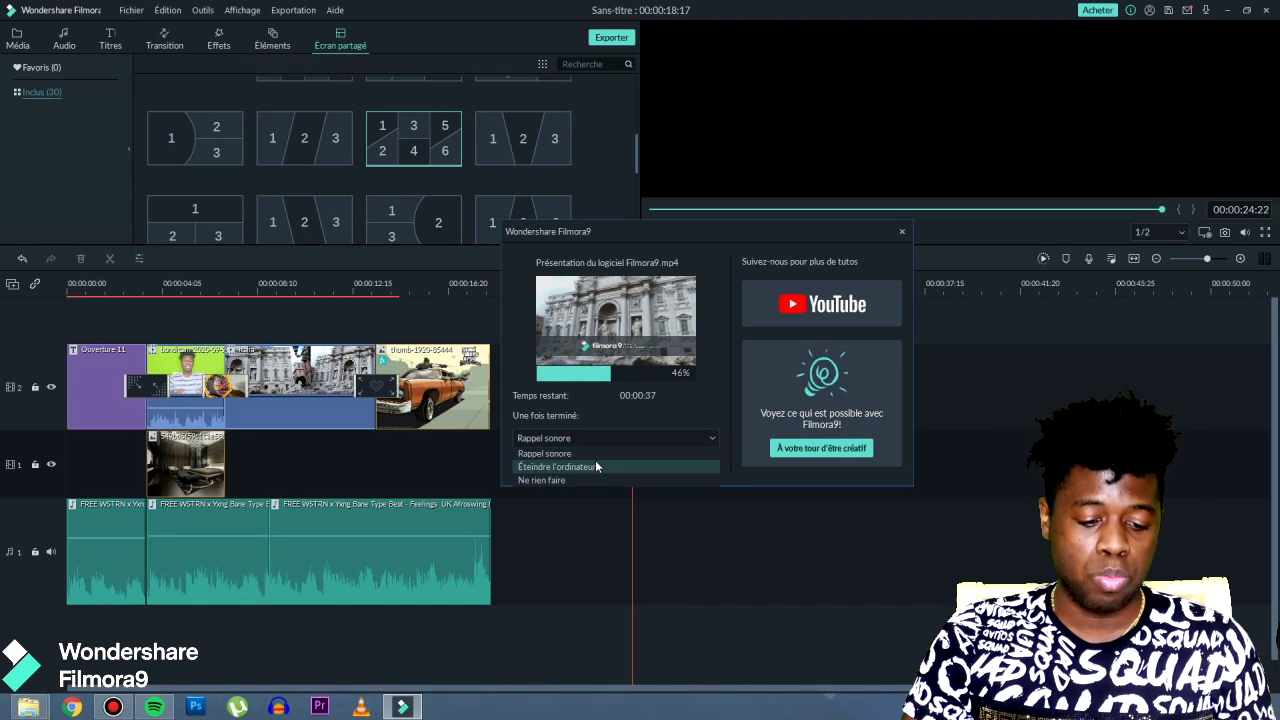